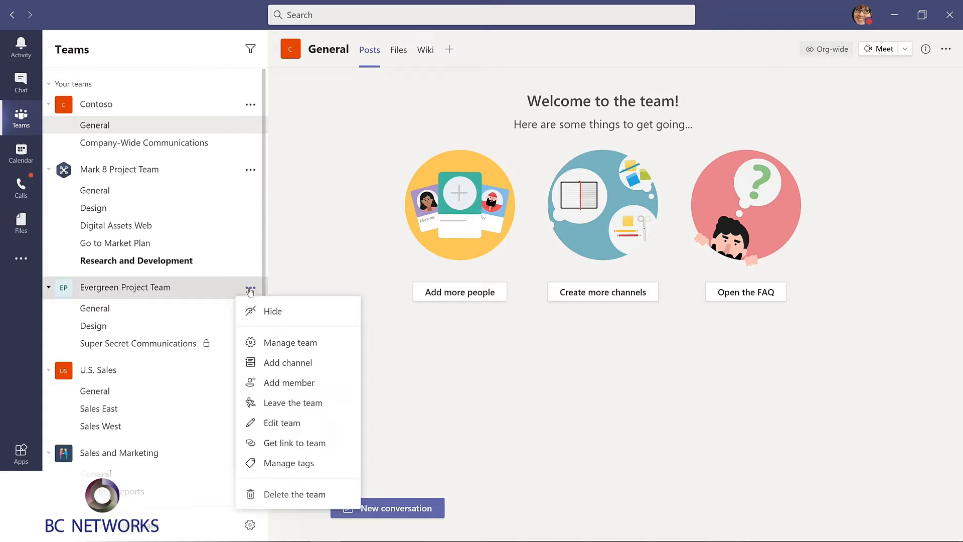
- Open the management page of the Evergreen Project Team and expand its members and guests list
{"action": "left_click", "coordinate": [274, 343]}
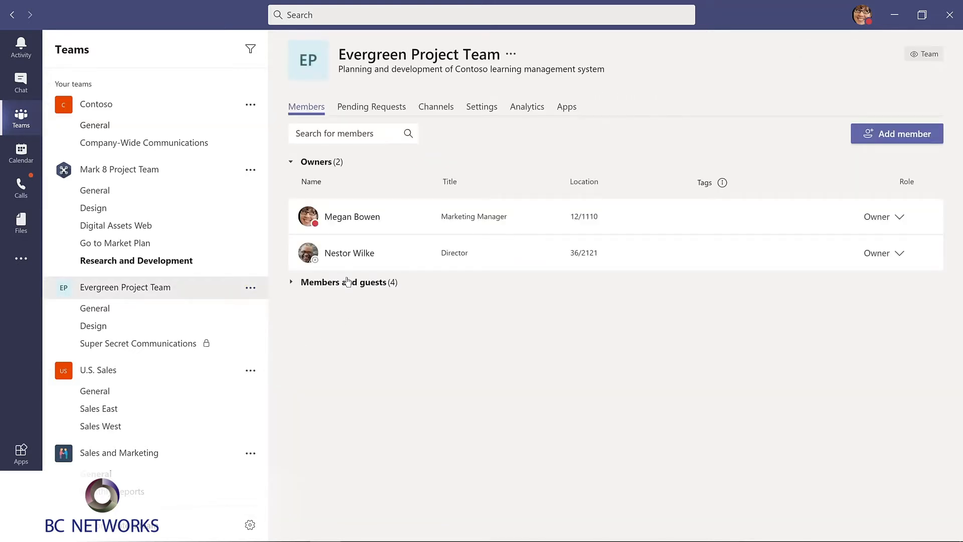
{"action": "left_click", "coordinate": [343, 283]}
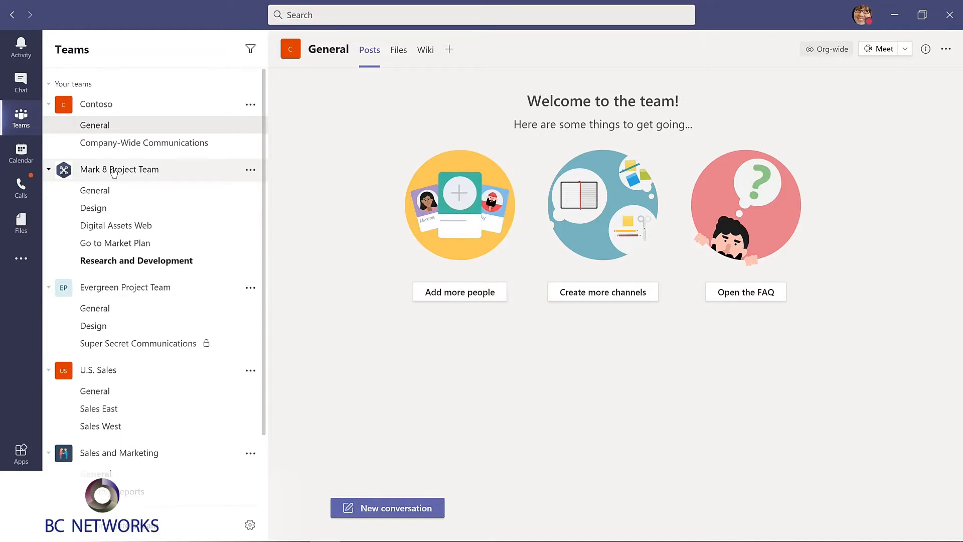
- Search for "marketing", look through the people and file results, and open the filters for the files
{"action": "left_click", "coordinate": [317, 13]}
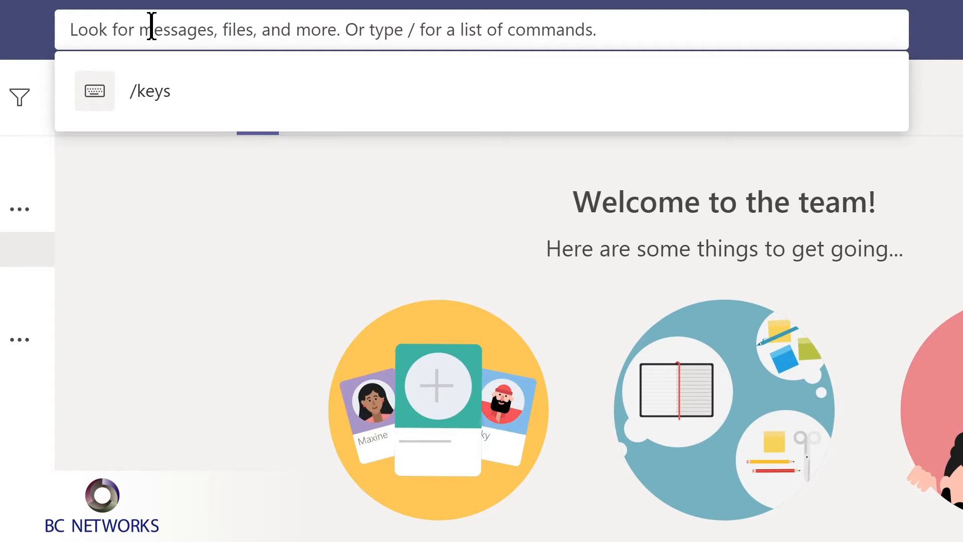
{"action": "type", "text": "marketing"}
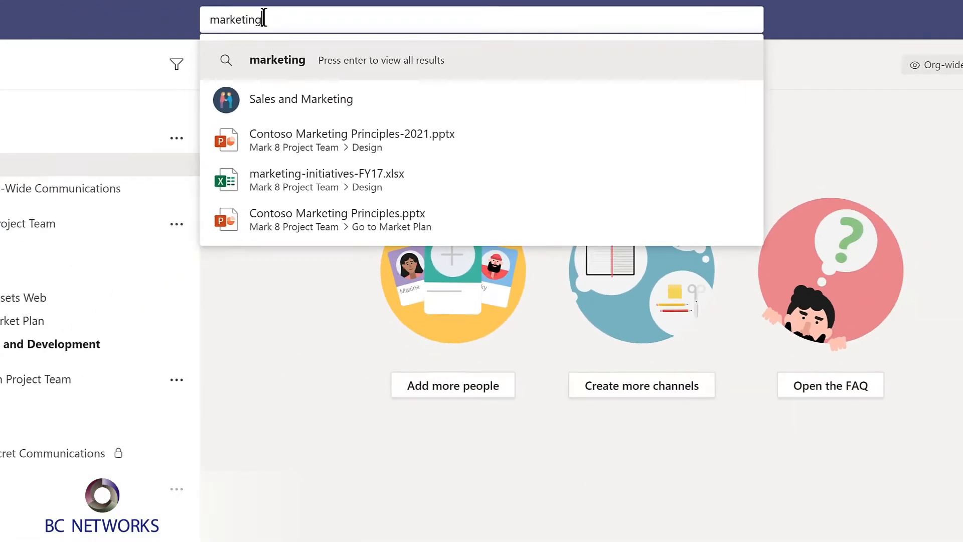
{"action": "key", "text": "Return"}
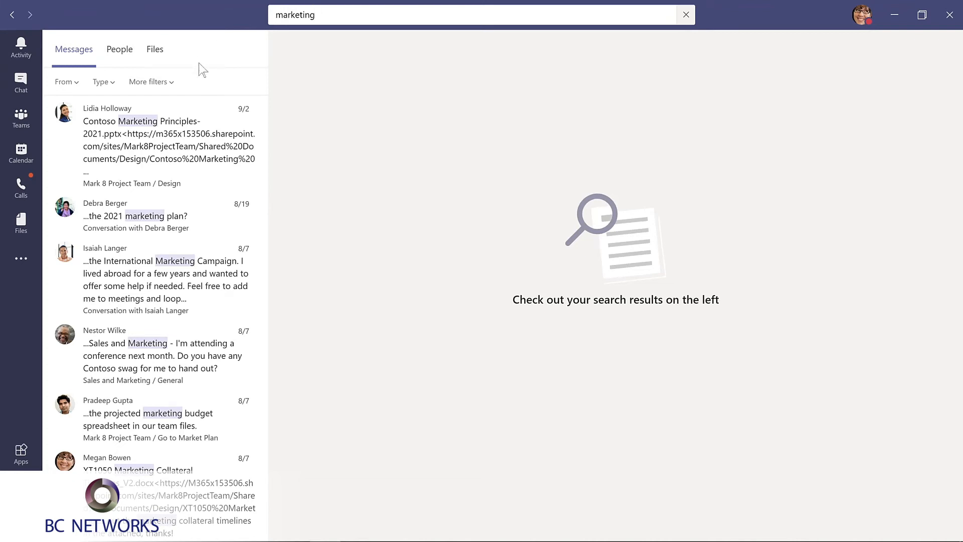
{"action": "left_click", "coordinate": [120, 53]}
{"action": "left_click", "coordinate": [155, 50]}
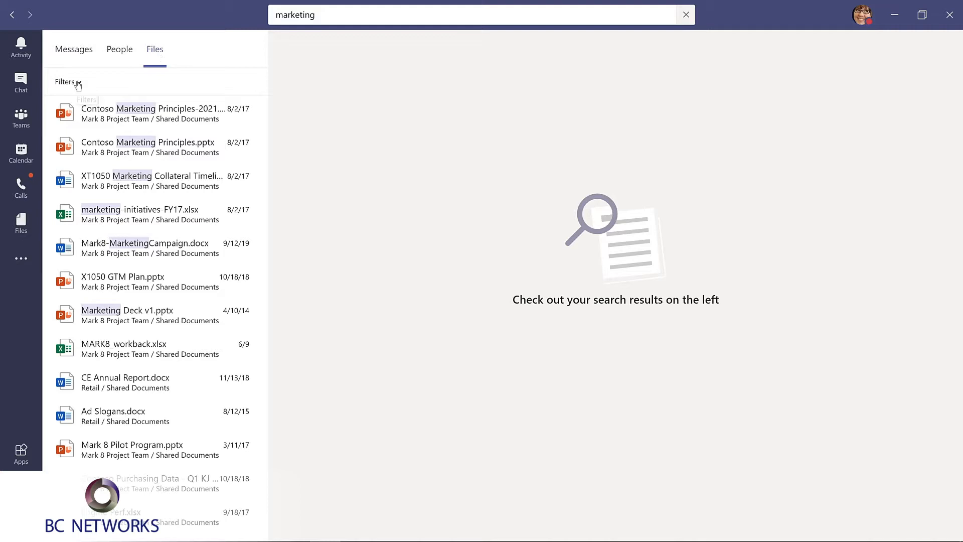
{"action": "left_click", "coordinate": [79, 83]}
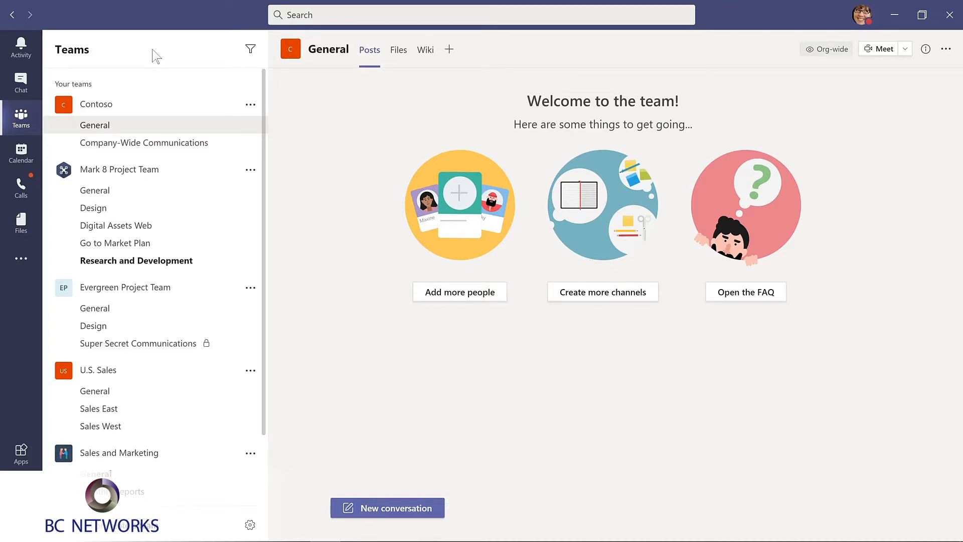
- View the keyboard shortcuts list with the /keys command and close it
{"action": "key", "text": "ctrl+e"}
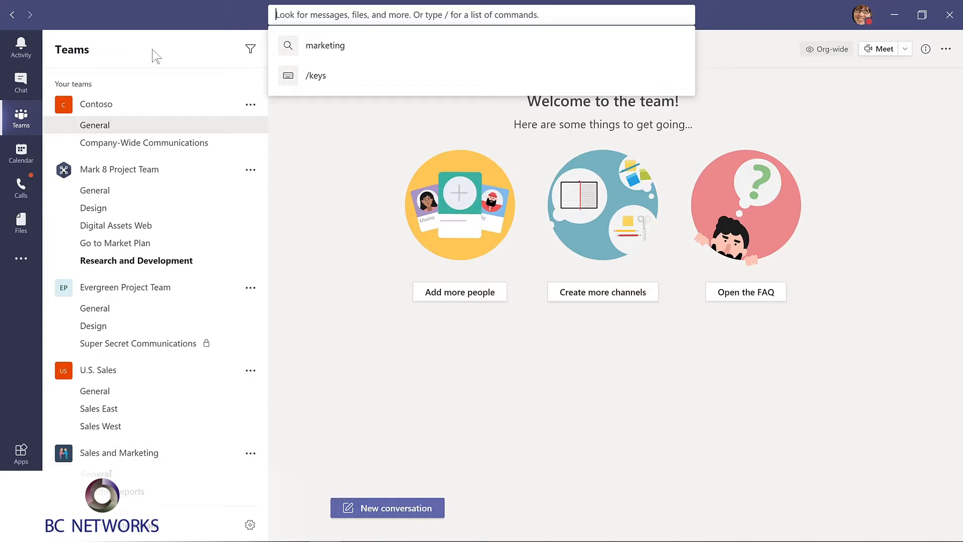
{"action": "type", "text": "/keys"}
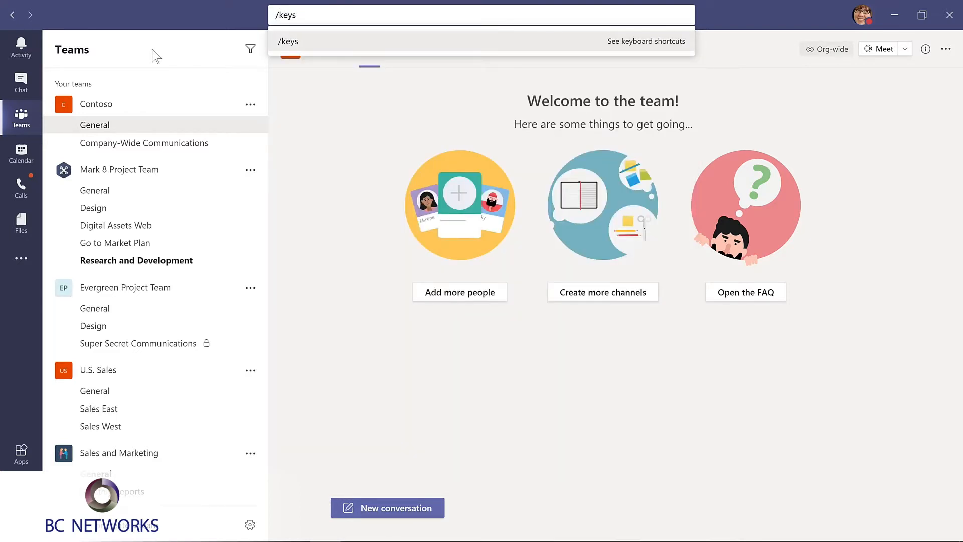
{"action": "key", "text": "Return"}
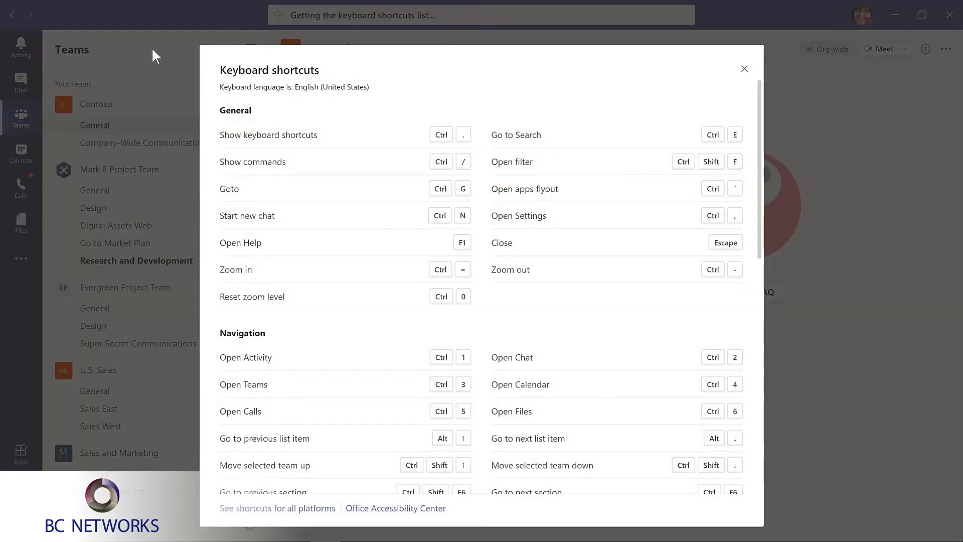
{"action": "key", "text": "Escape"}
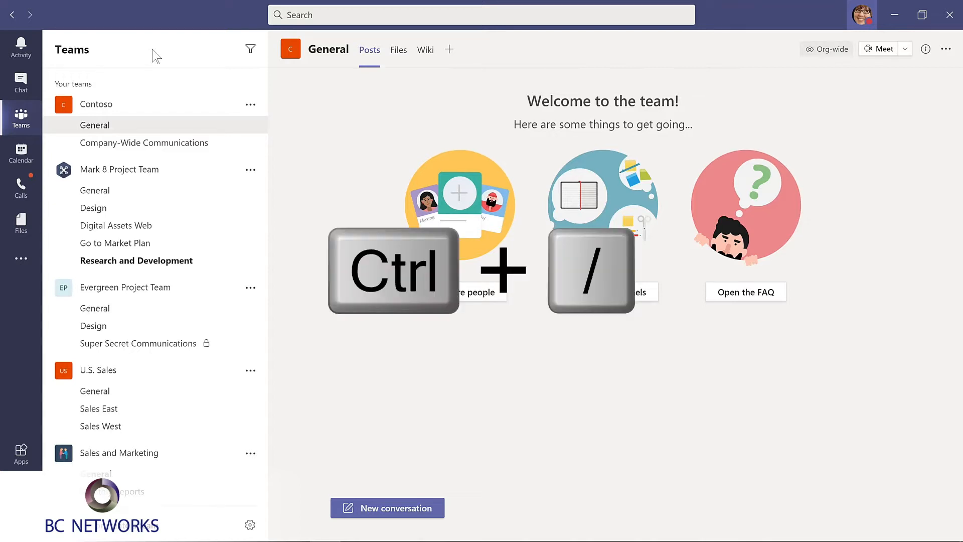
- Bring up the list of slash commands and look up the /whatsnew command
{"action": "key", "text": "ctrl+slash"}
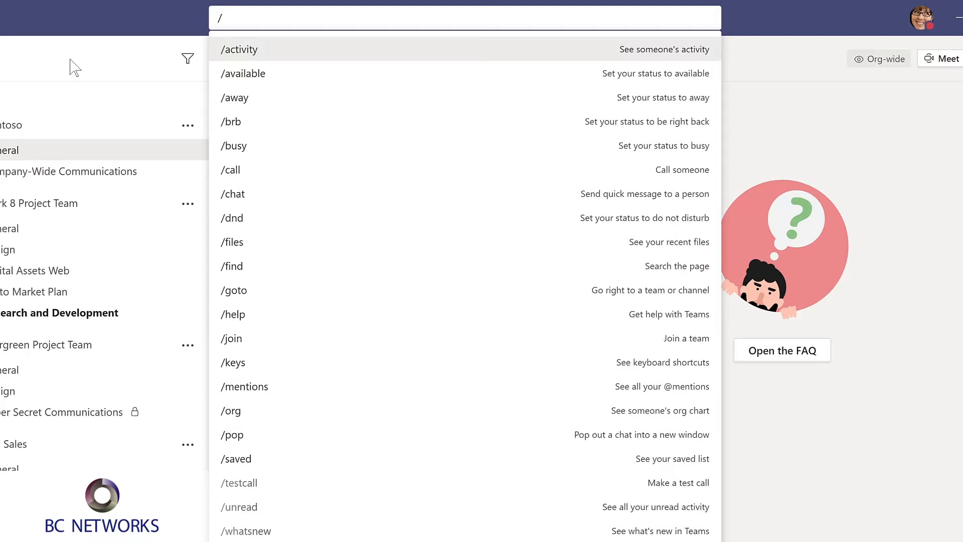
{"action": "type", "text": "what"}
{"action": "left_click", "coordinate": [253, 50]}
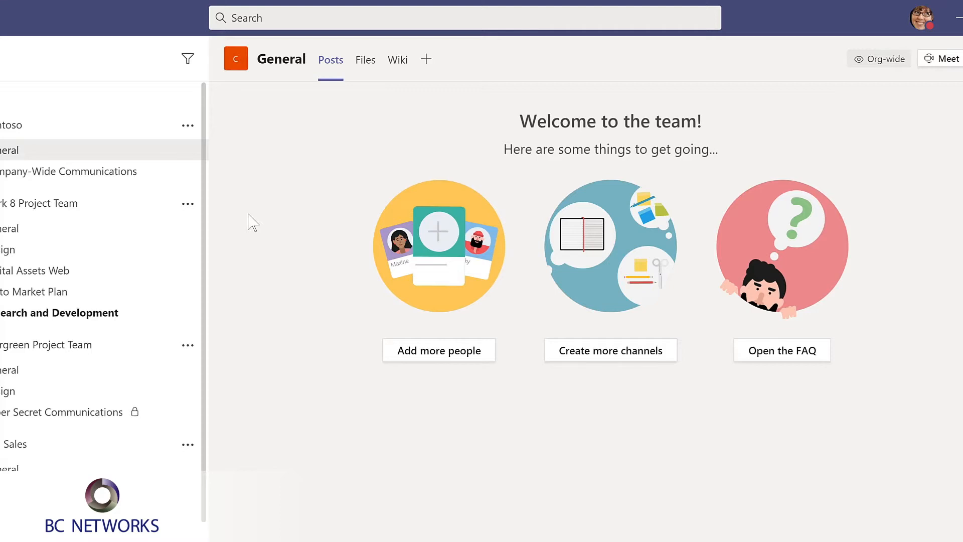
- View the recently used files with the /files command and dismiss the list
{"action": "type", "text": "/files"}
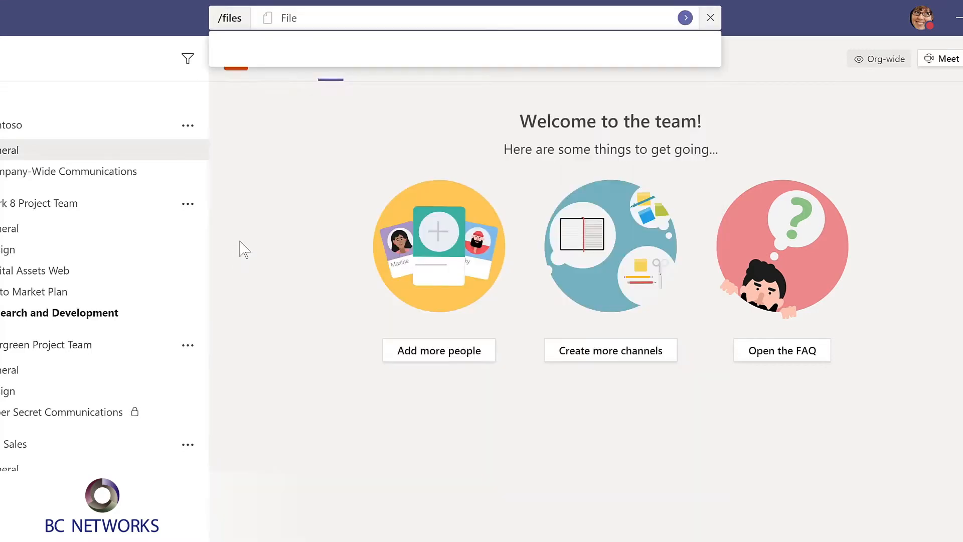
{"action": "left_click", "coordinate": [241, 245]}
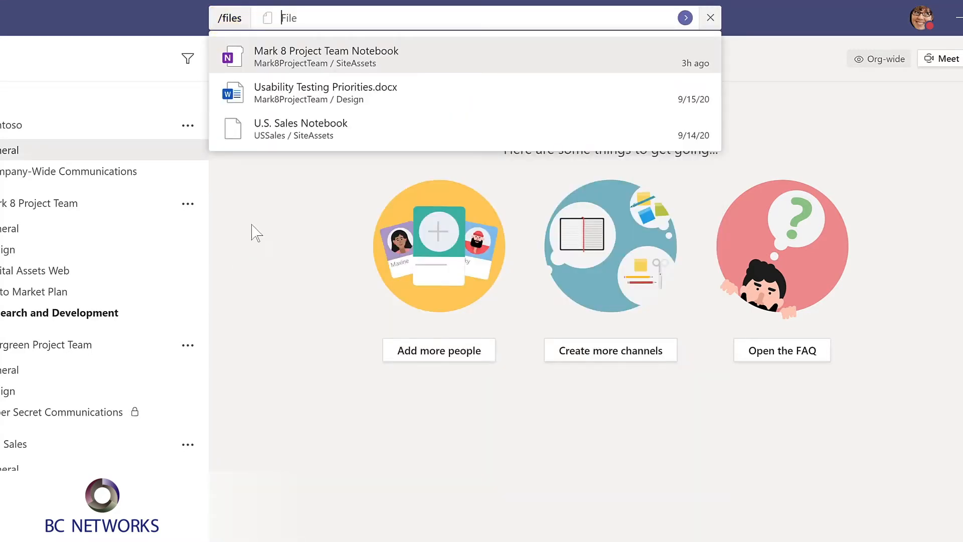
{"action": "key", "text": "Escape"}
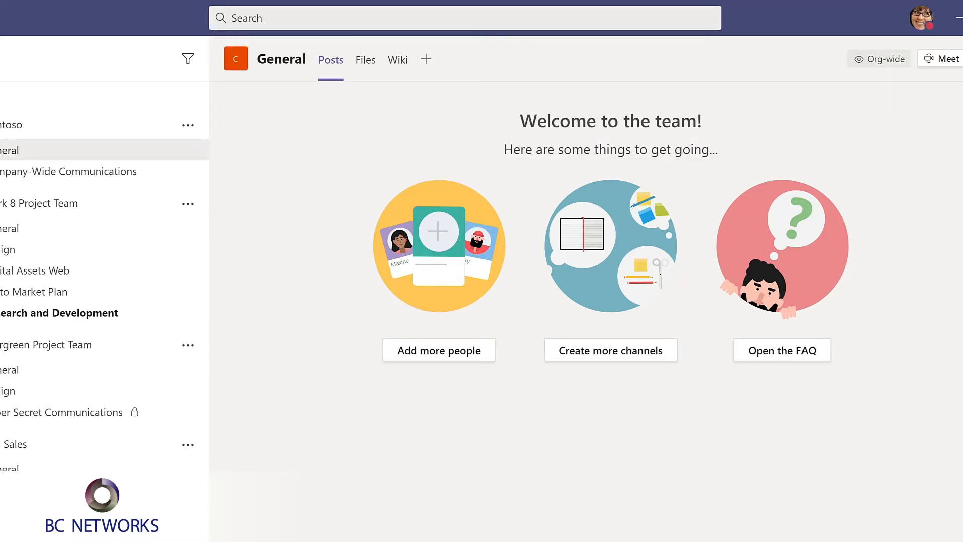
{"action": "key", "text": "ctrl+slash"}
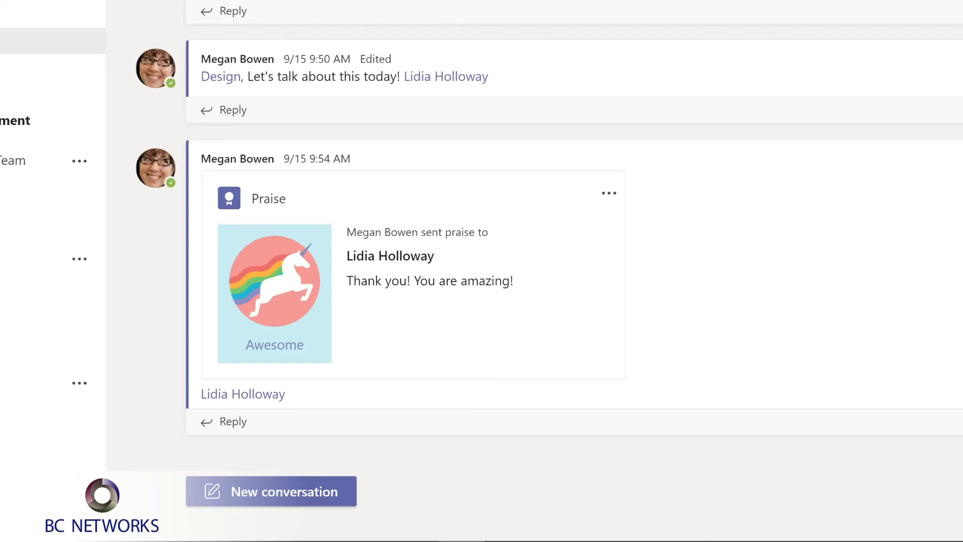
{"action": "left_click", "coordinate": [281, 483]}
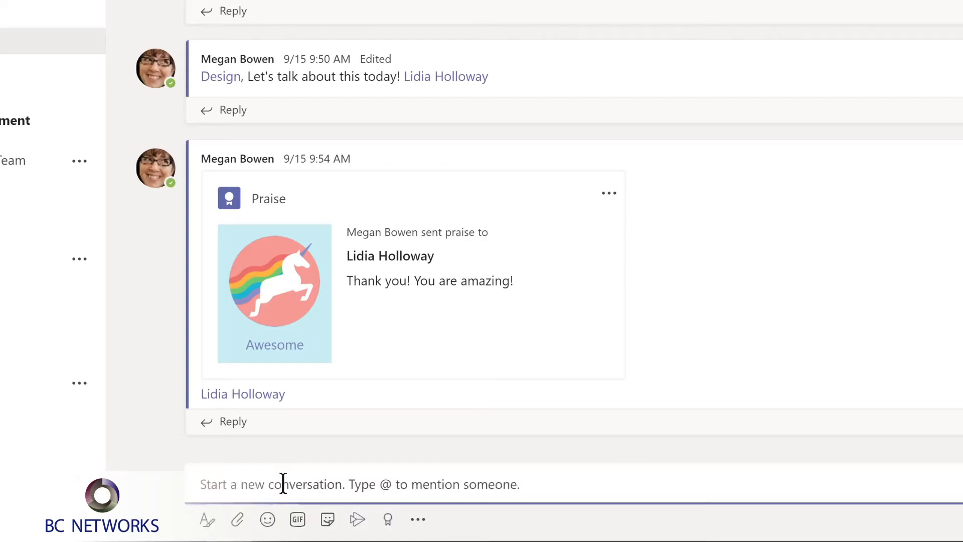
{"action": "type", "text": "@"}
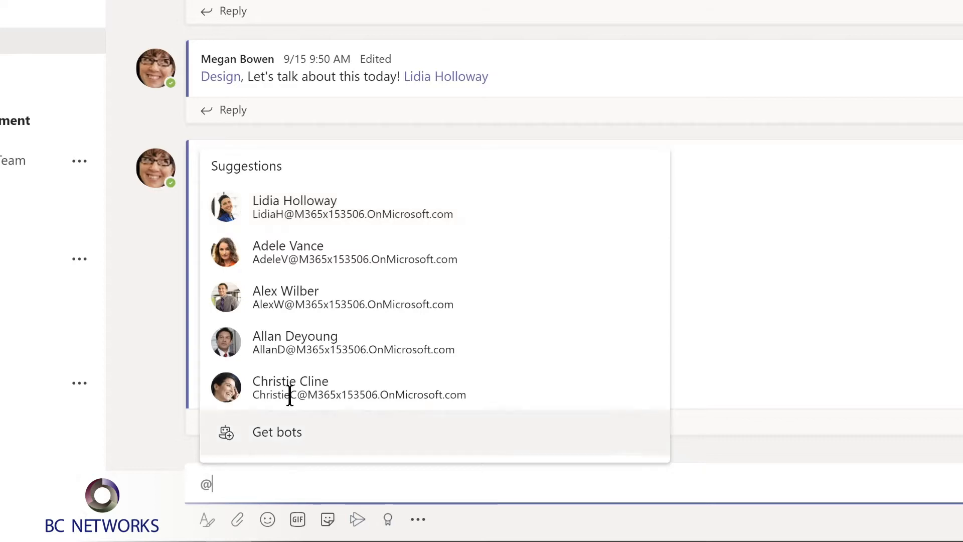
{"action": "left_click", "coordinate": [286, 211]}
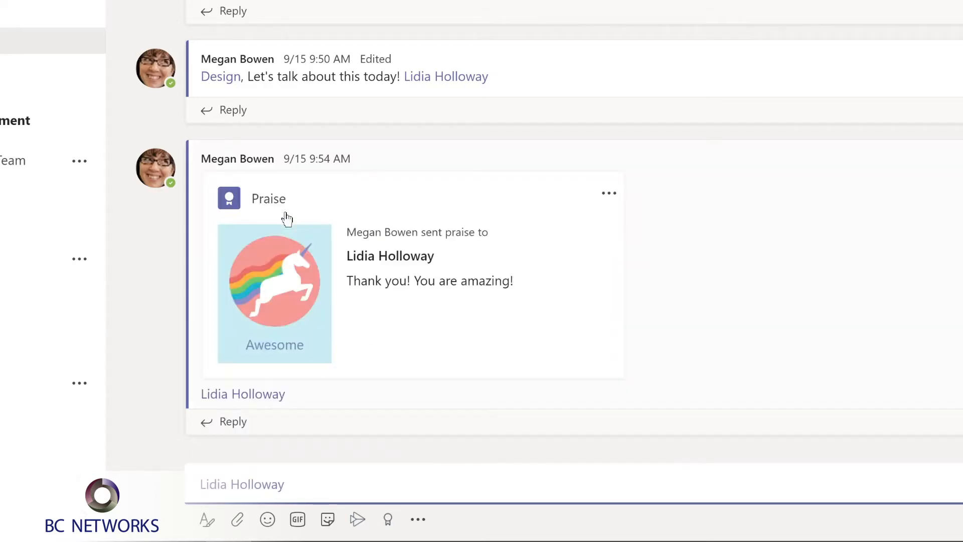
{"action": "type", "text": ","}
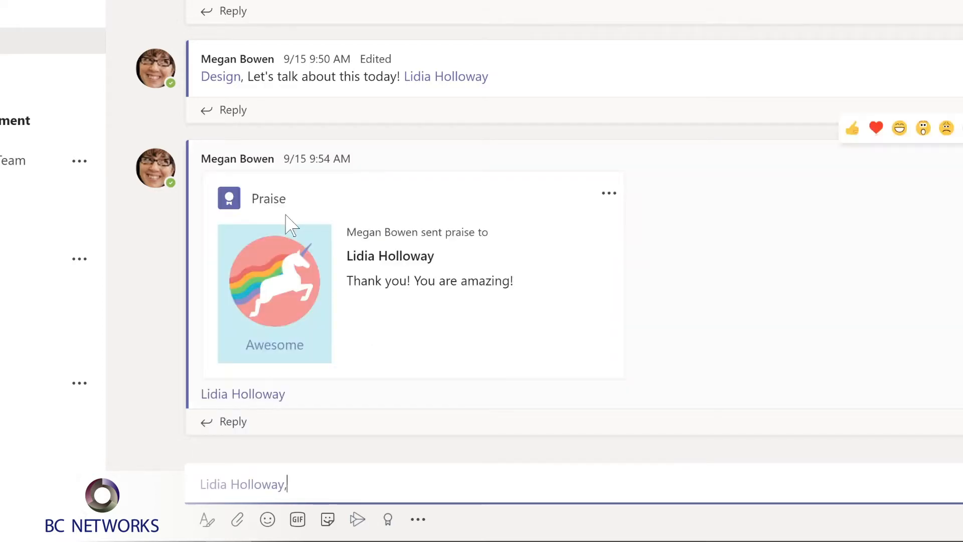
{"action": "type", "text": " please shar"}
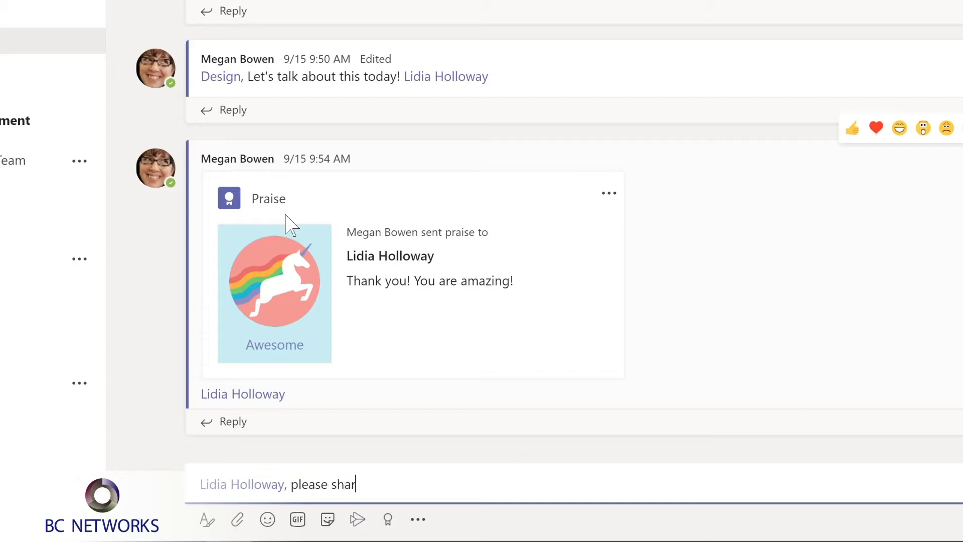
{"action": "type", "text": "e an update on your conversation with the sales team."}
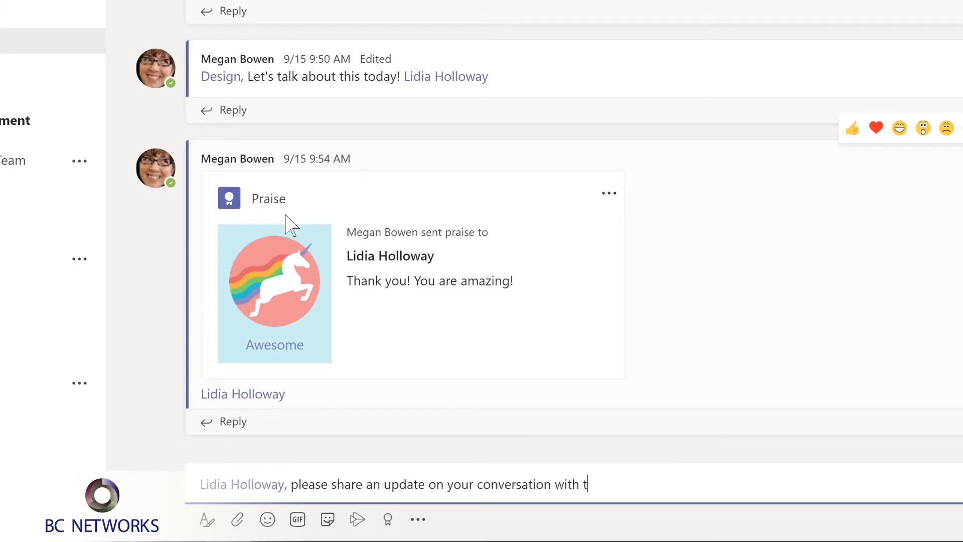
{"action": "key", "text": "Return"}
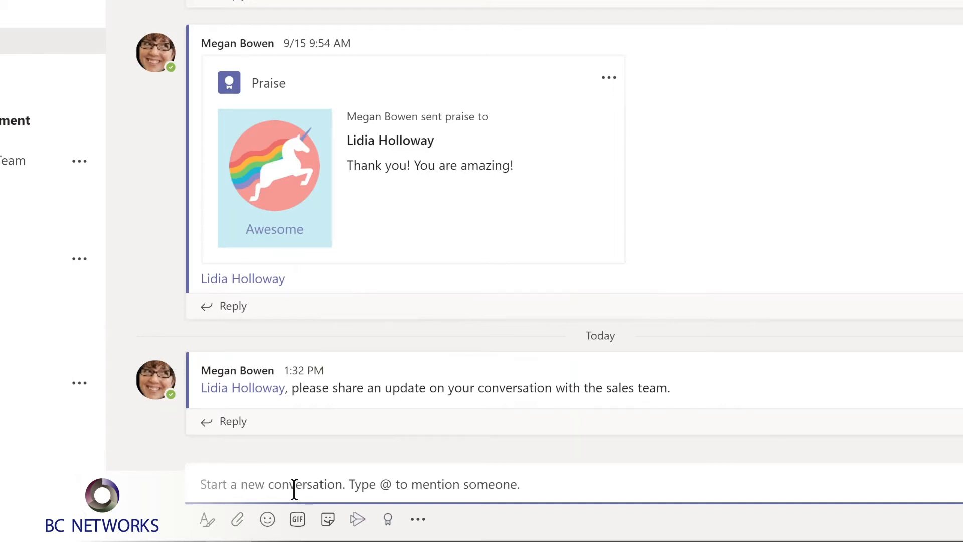
{"action": "type", "text": "@De"}
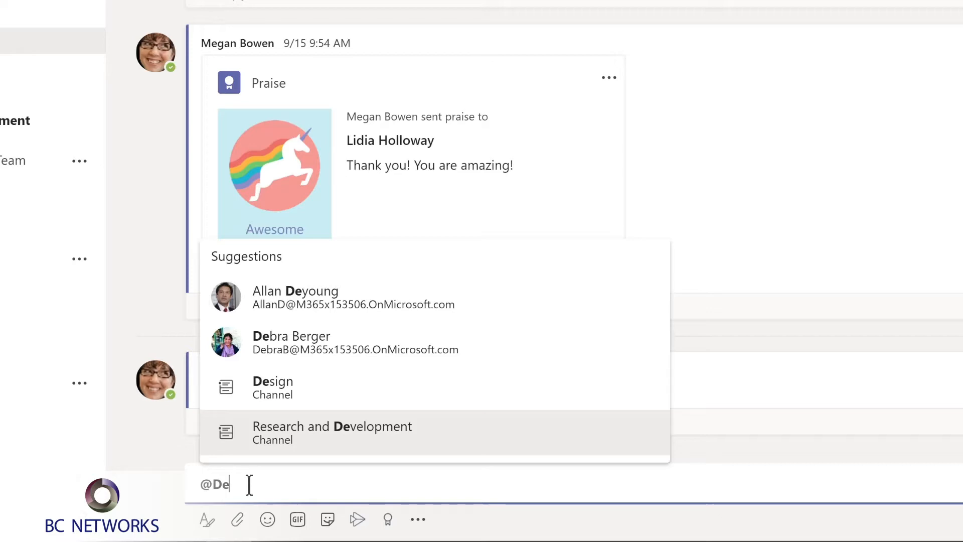
{"action": "left_click", "coordinate": [273, 387]}
{"action": "type", "text": ", I'm so excited about our team retreat tomorrow!"}
{"action": "key", "text": "Return"}
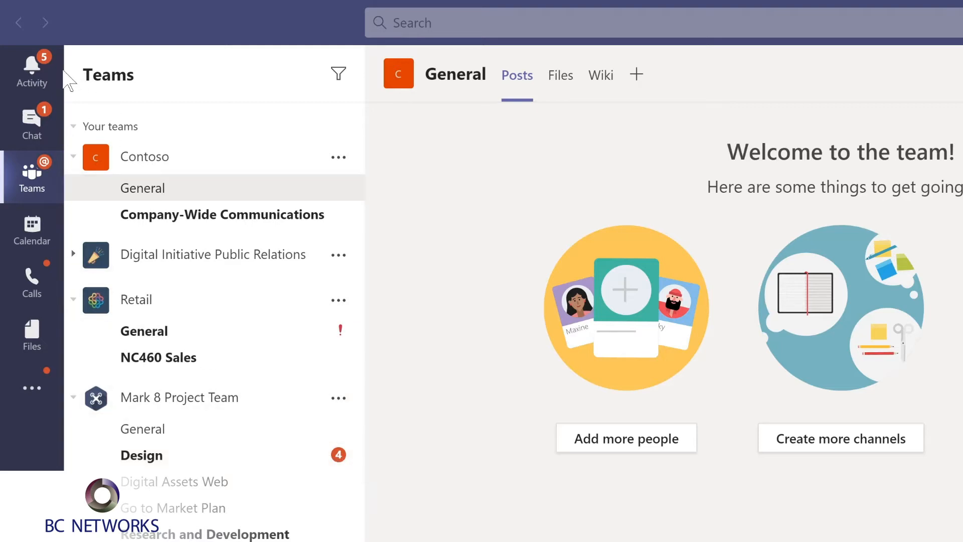
{"action": "left_click", "coordinate": [34, 69]}
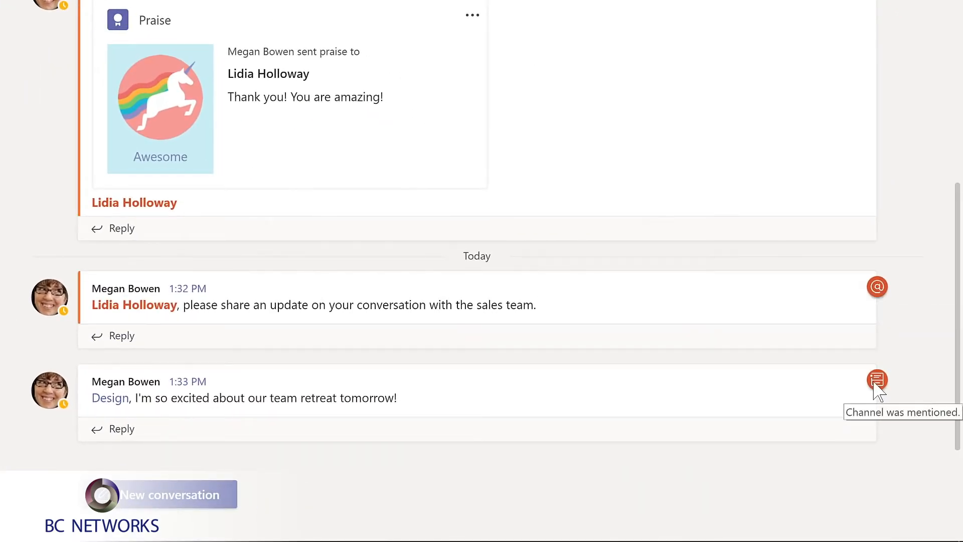
{"action": "left_click", "coordinate": [114, 431]}
{"action": "type", "text": "Ya"}
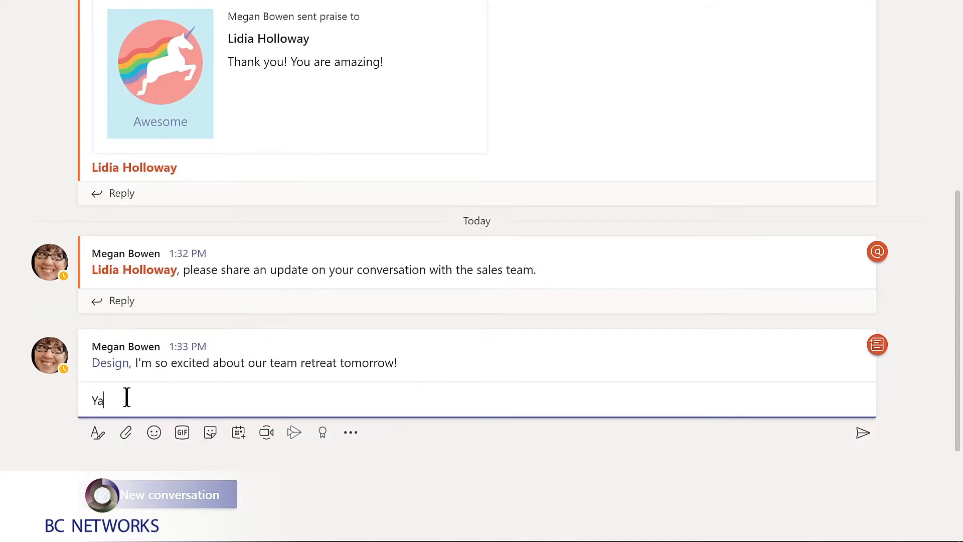
{"action": "type", "text": "y! I'm looking forward to working with the @m"}
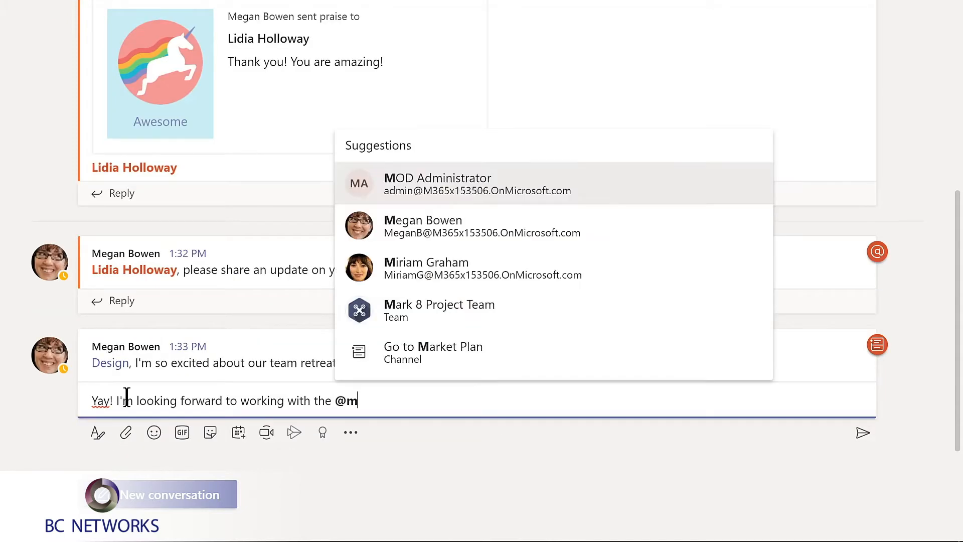
{"action": "left_click", "coordinate": [437, 310]}
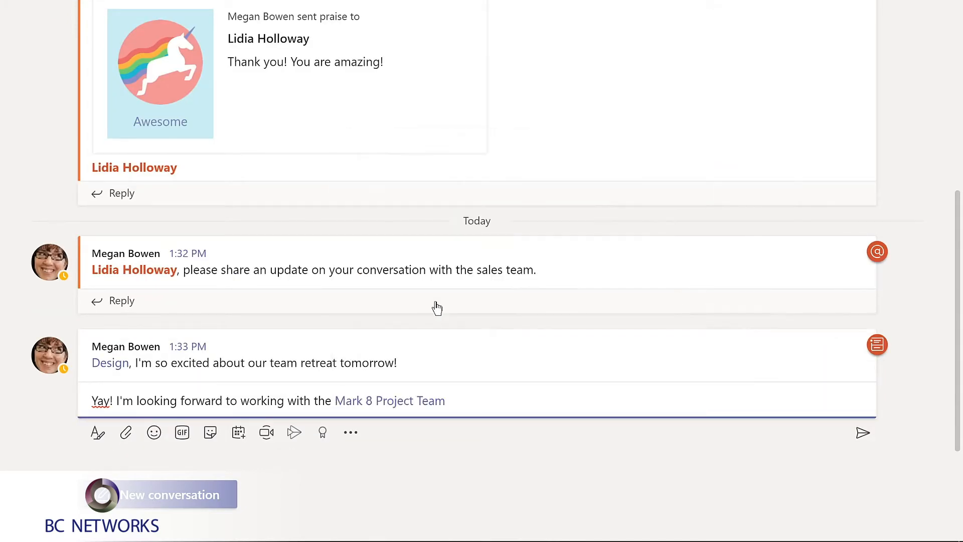
{"action": "key", "text": "Return"}
{"action": "mouse_move", "coordinate": [881, 358]}
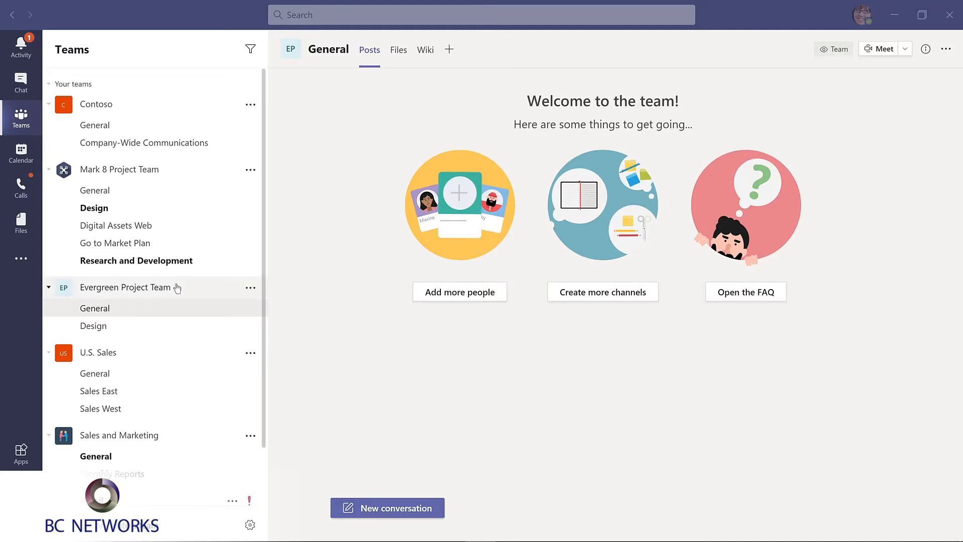
- Rename the Evergreen Project Team to "Evergreen LMS Project Team" and save the change
{"action": "left_click", "coordinate": [249, 289]}
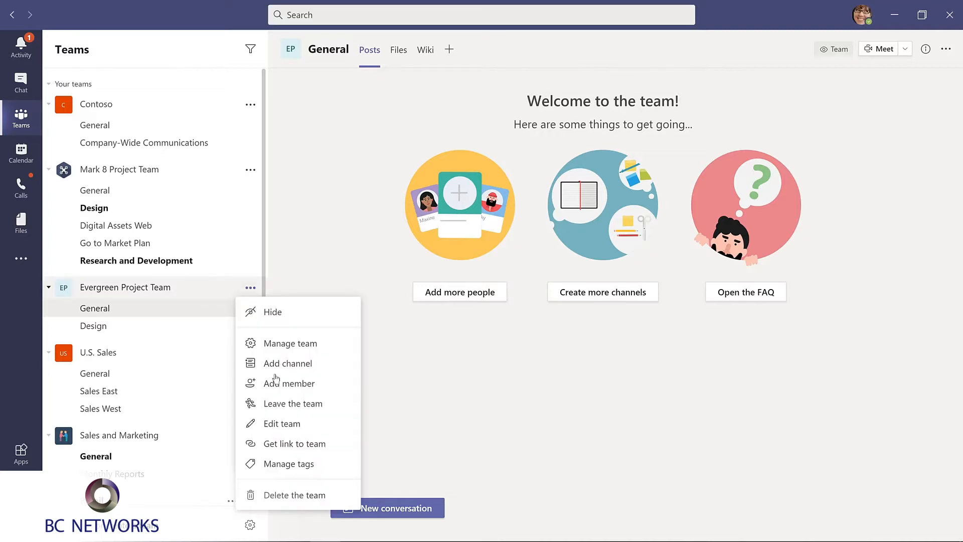
{"action": "left_click", "coordinate": [274, 427]}
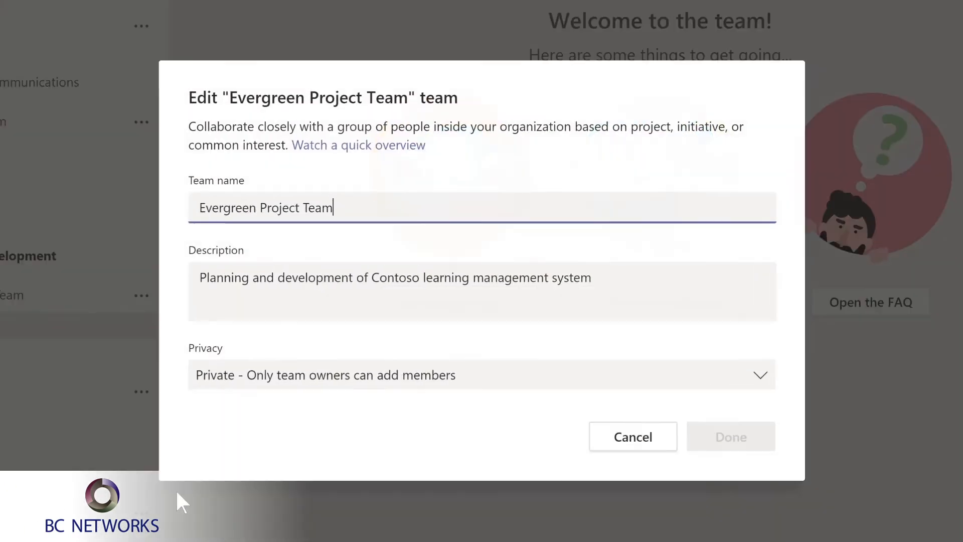
{"action": "left_click", "coordinate": [333, 228]}
{"action": "type", "text": "LMS Project Team"}
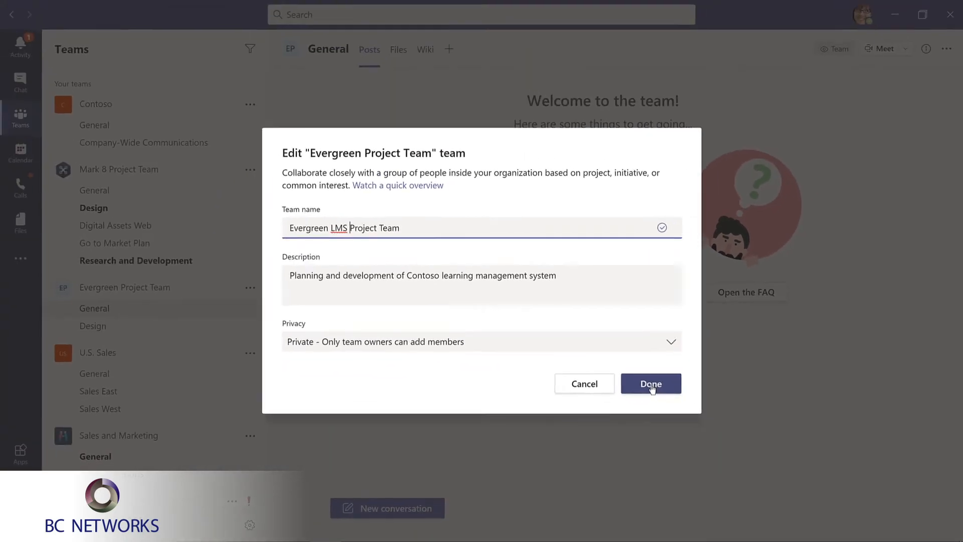
{"action": "left_click", "coordinate": [700, 419]}
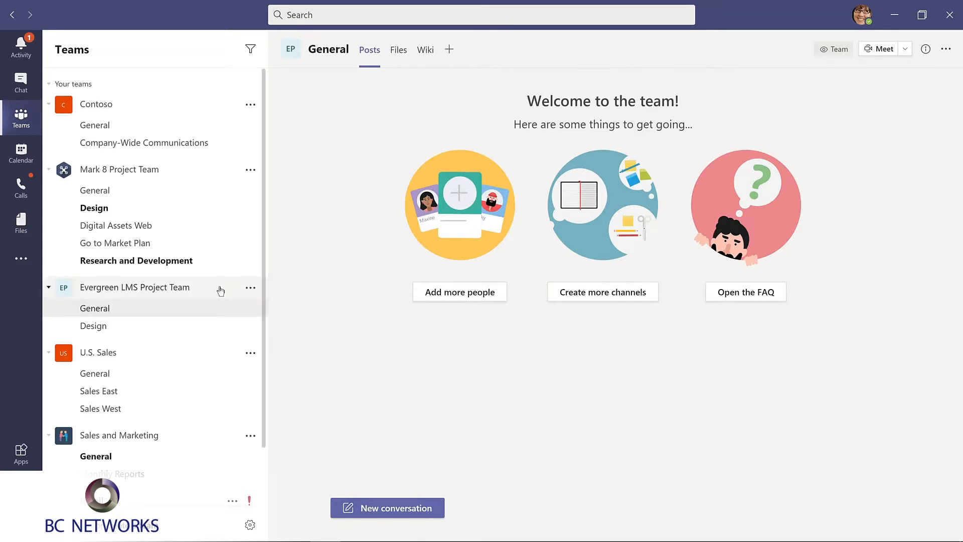
- Add the colleague with the Product Manager title as a member of the Evergreen LMS Project Team
{"action": "left_click", "coordinate": [250, 288]}
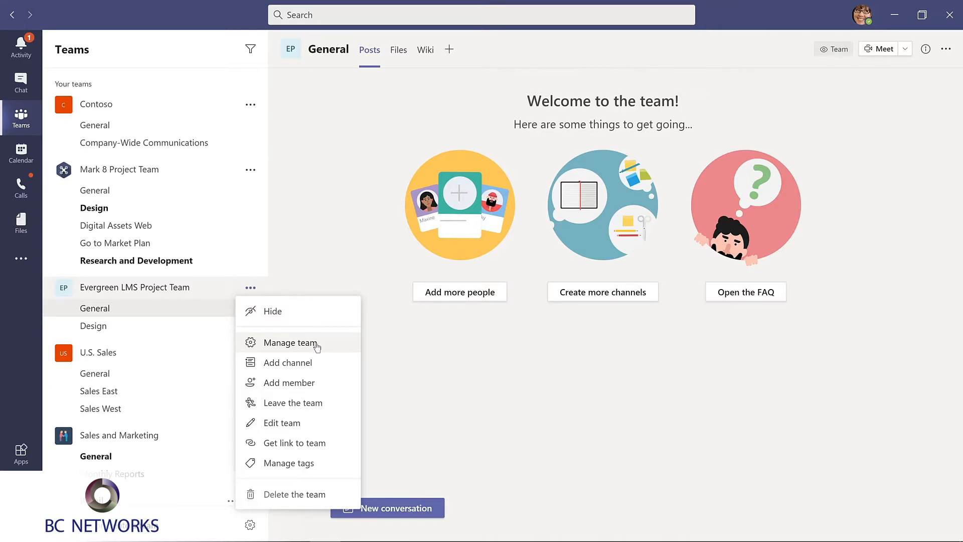
{"action": "left_click", "coordinate": [290, 343]}
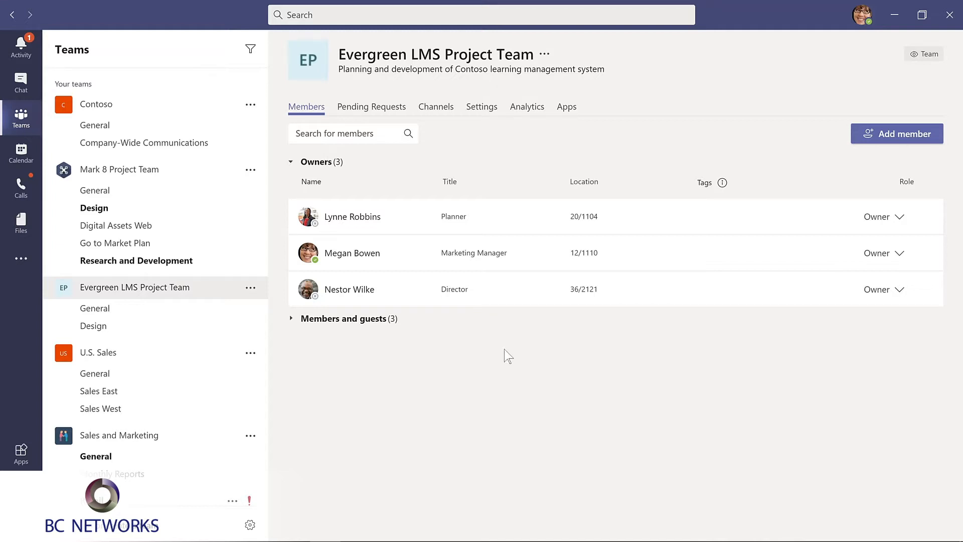
{"action": "left_click", "coordinate": [898, 133]}
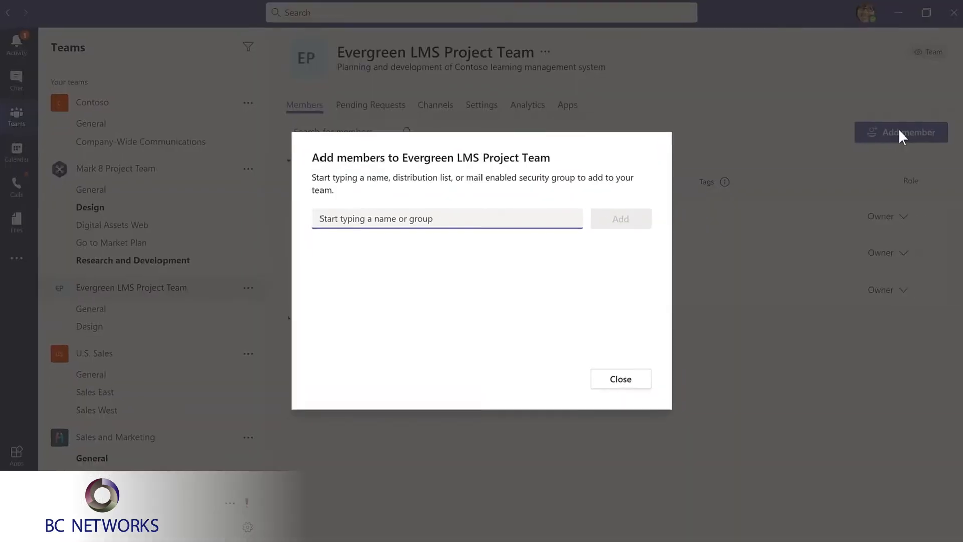
{"action": "type", "text": "l"}
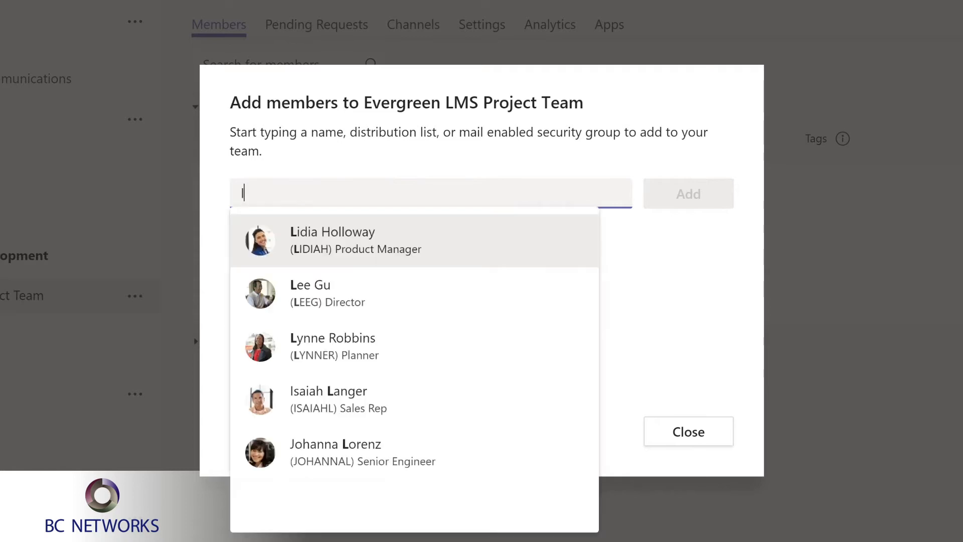
{"action": "type", "text": "id"}
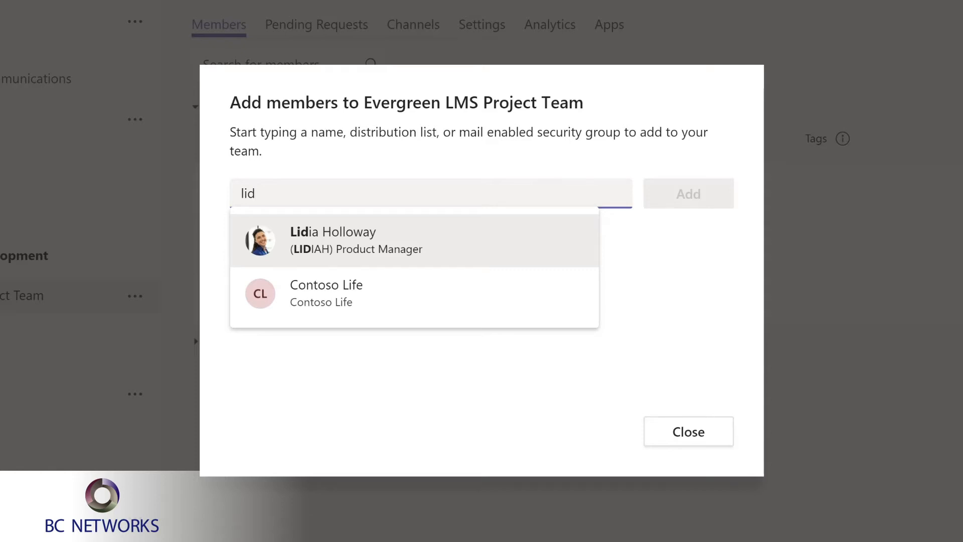
{"action": "left_click", "coordinate": [351, 240]}
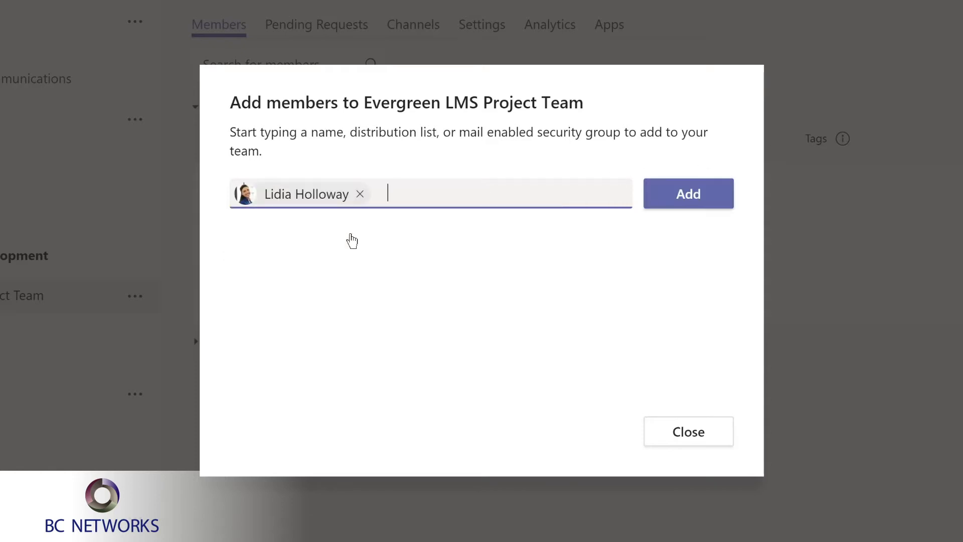
{"action": "left_click", "coordinate": [679, 199]}
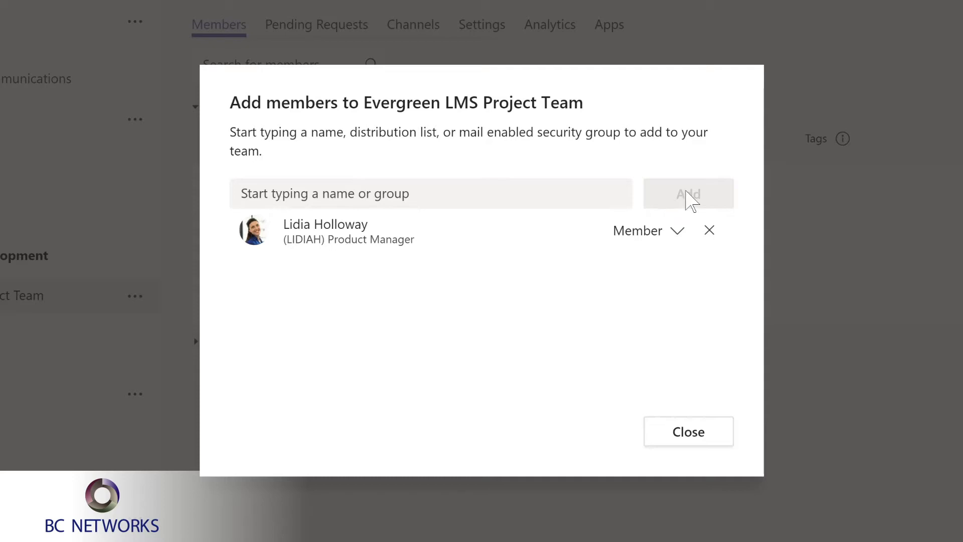
- Set the newly added member's role to Owner and close the member dialog
{"action": "left_click", "coordinate": [675, 230]}
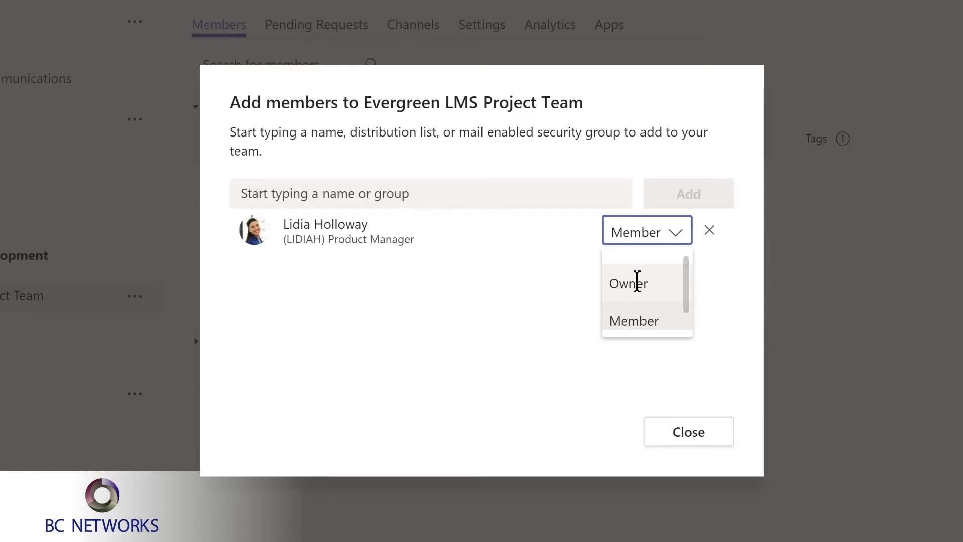
{"action": "left_click", "coordinate": [638, 282]}
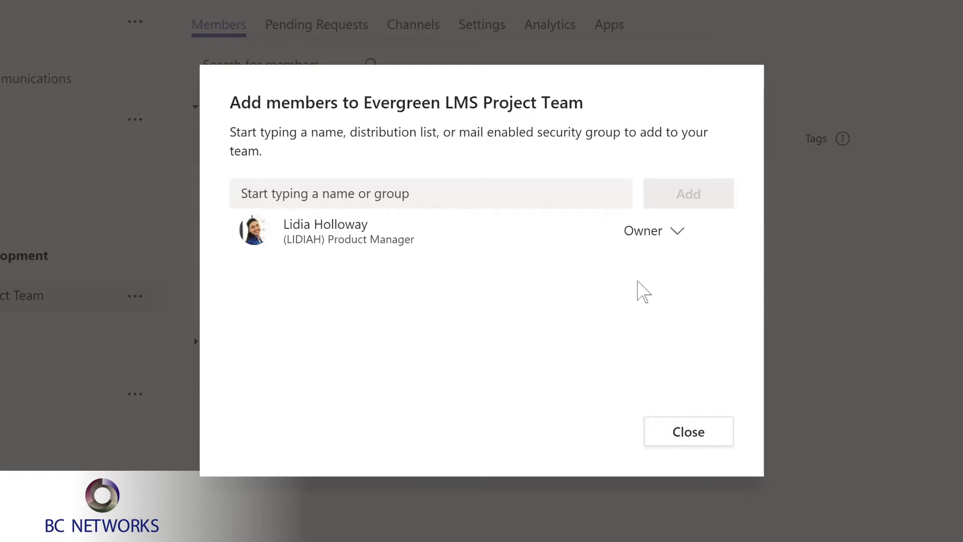
{"action": "left_click", "coordinate": [687, 433]}
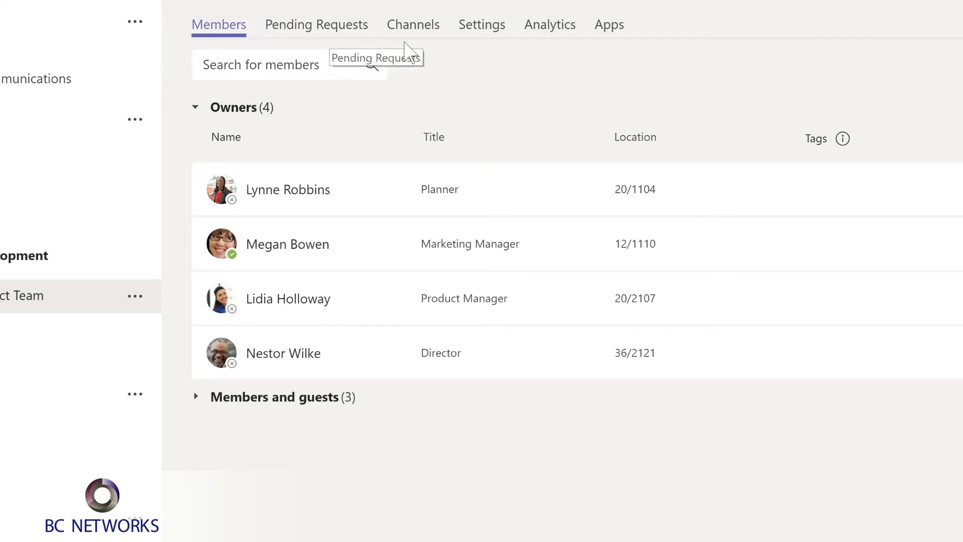
- Change the Evergreen LMS Project Team's picture to the round forest image and save it
{"action": "left_click", "coordinate": [415, 34]}
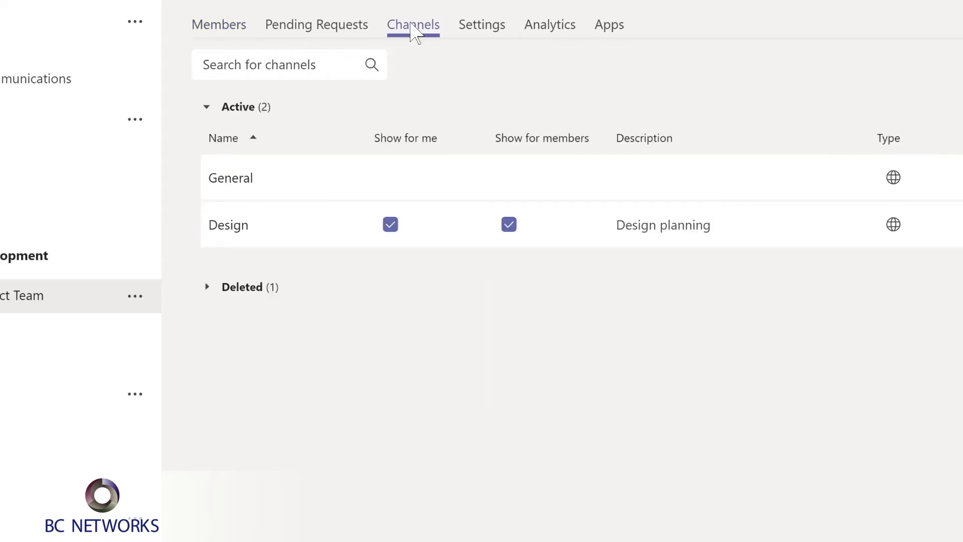
{"action": "left_click", "coordinate": [475, 23]}
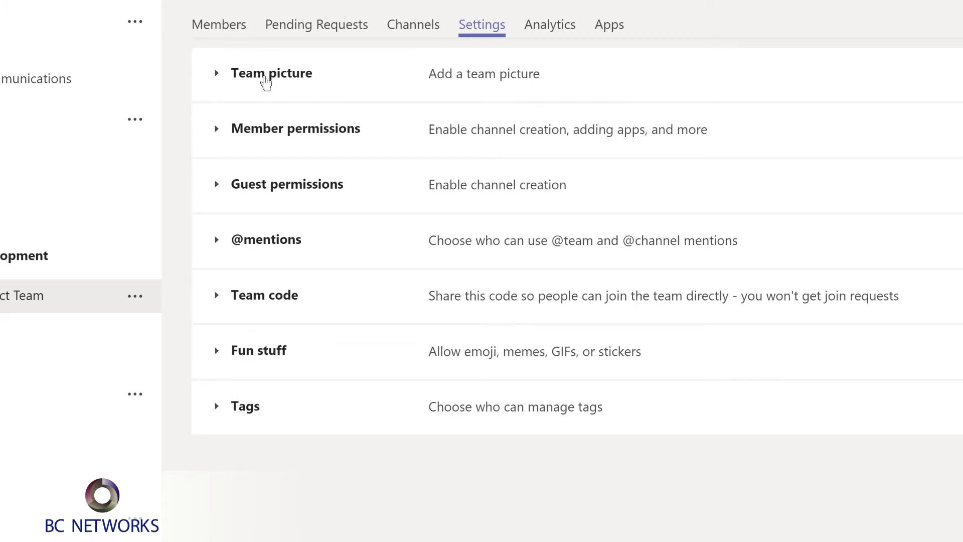
{"action": "left_click", "coordinate": [266, 82]}
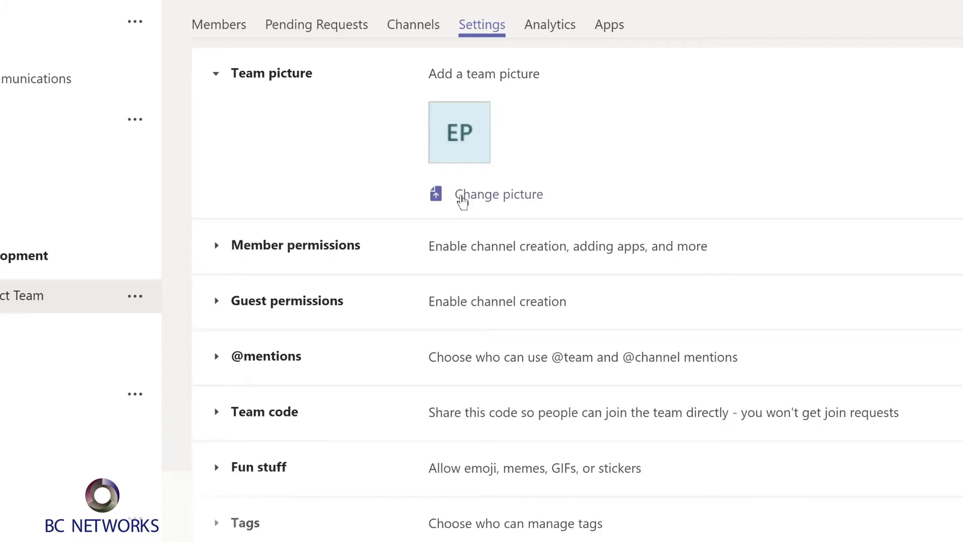
{"action": "left_click", "coordinate": [462, 201]}
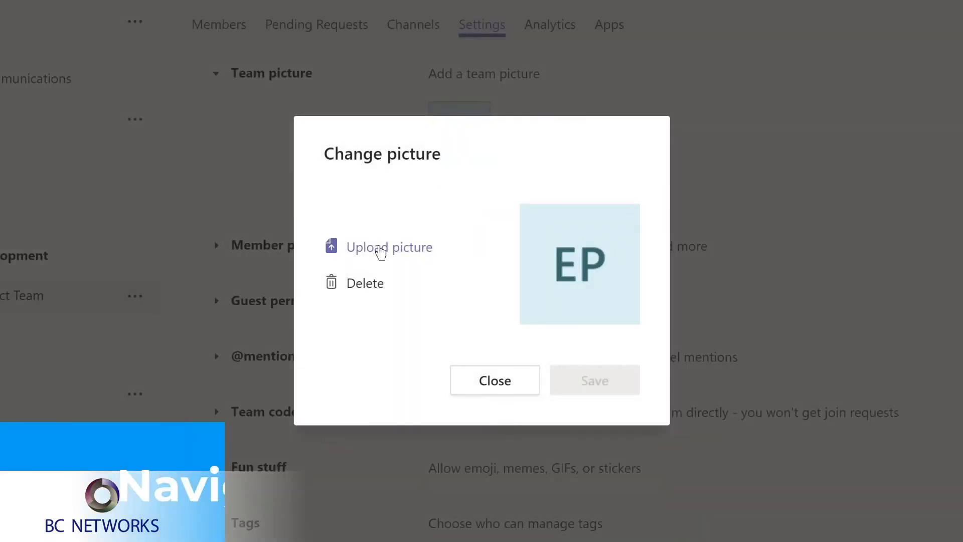
{"action": "left_click", "coordinate": [380, 250]}
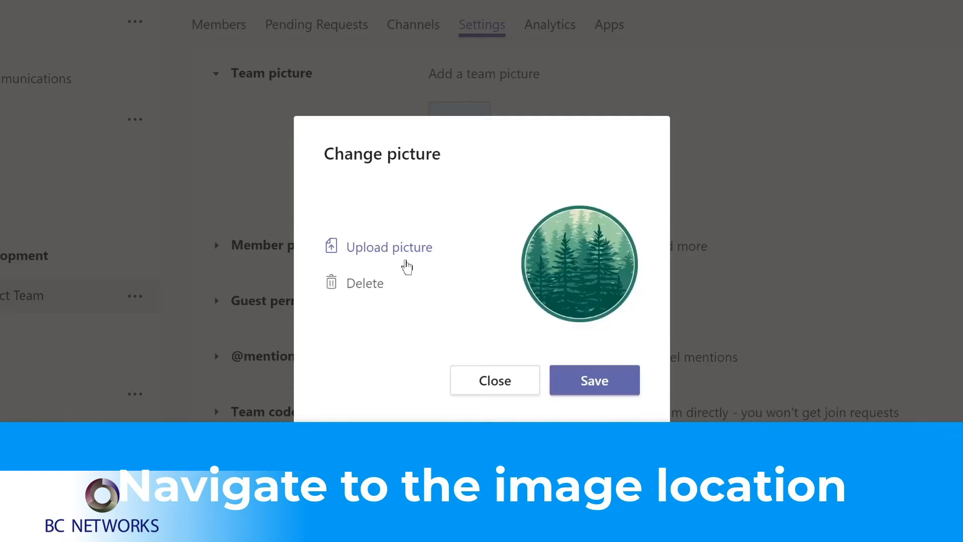
{"action": "left_click", "coordinate": [593, 382]}
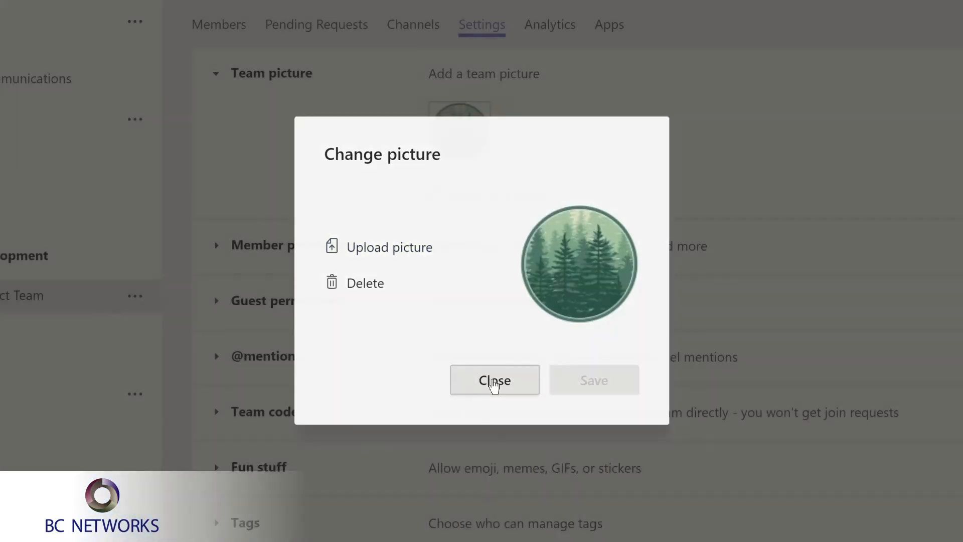
{"action": "left_click", "coordinate": [495, 381]}
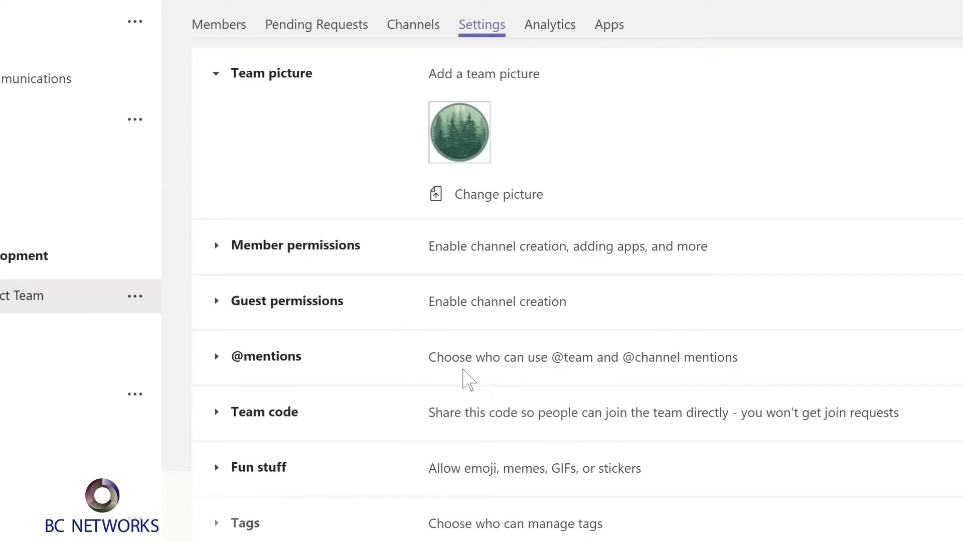
{"action": "left_click", "coordinate": [257, 358]}
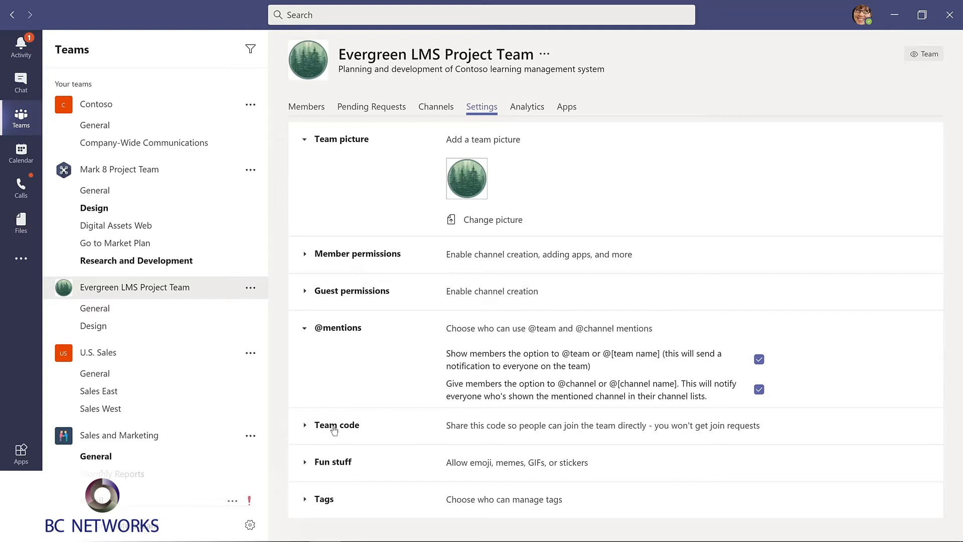
{"action": "left_click", "coordinate": [341, 463]}
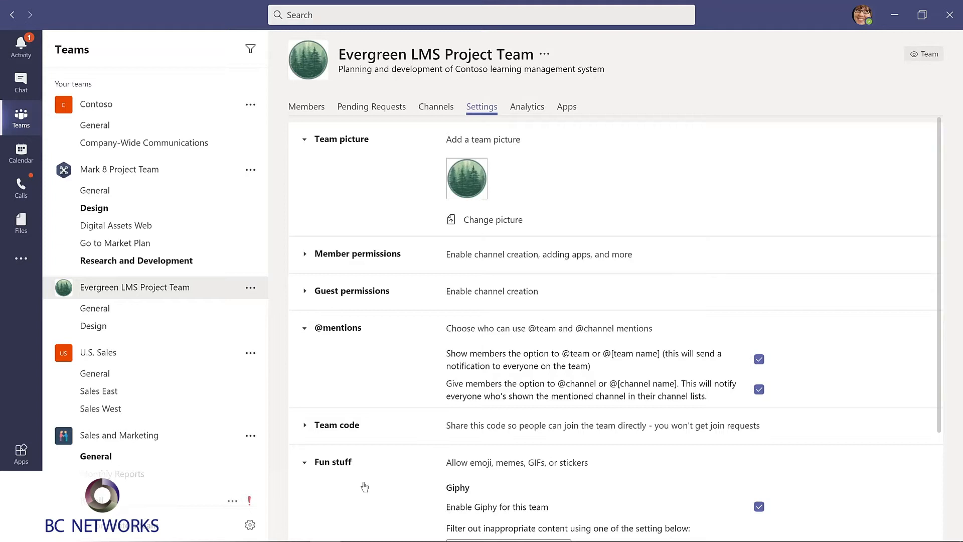
{"action": "scroll", "coordinate": [365, 484], "scroll_direction": "down", "scroll_amount": 2}
{"action": "scroll", "coordinate": [365, 484], "scroll_direction": "down", "scroll_amount": 2}
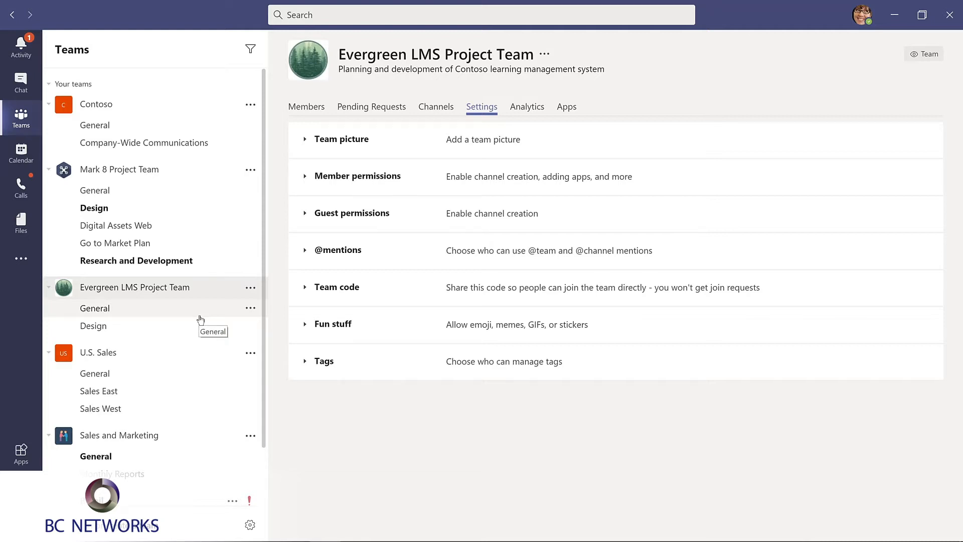
- Hide the Retail team from the list of teams
{"action": "scroll", "coordinate": [233, 428], "scroll_direction": "down", "scroll_amount": 2}
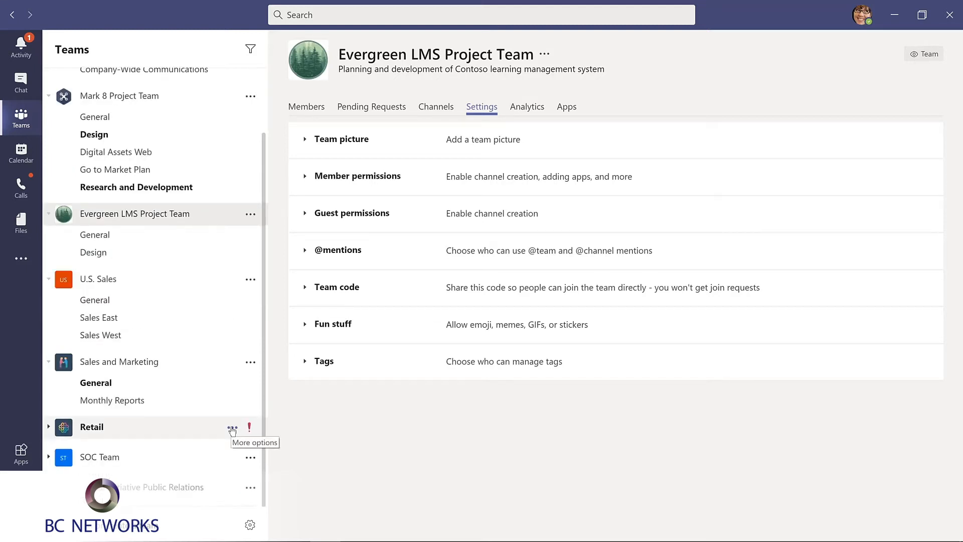
{"action": "left_click", "coordinate": [232, 429]}
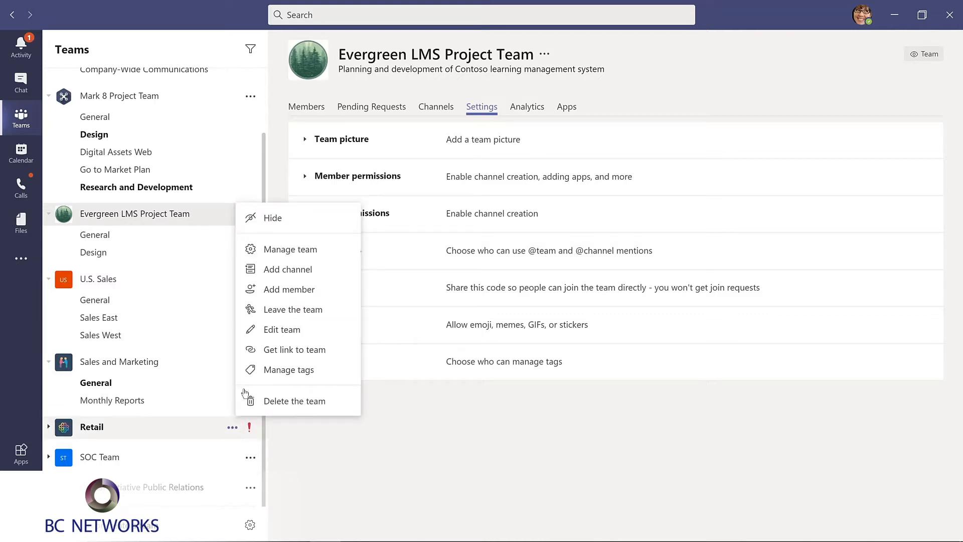
{"action": "left_click", "coordinate": [271, 218]}
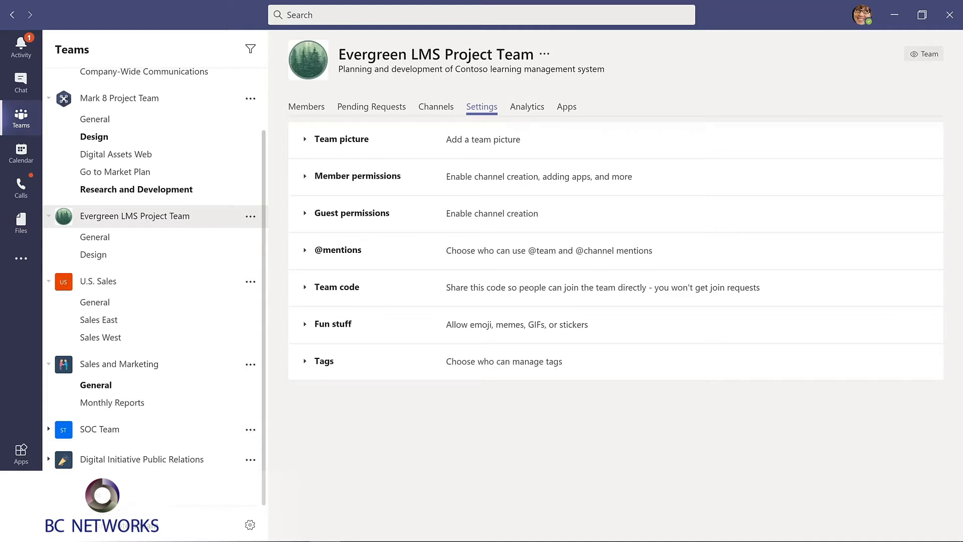
- Show the Retail team again from the hidden teams
{"action": "scroll", "coordinate": [156, 481], "scroll_direction": "down", "scroll_amount": 1}
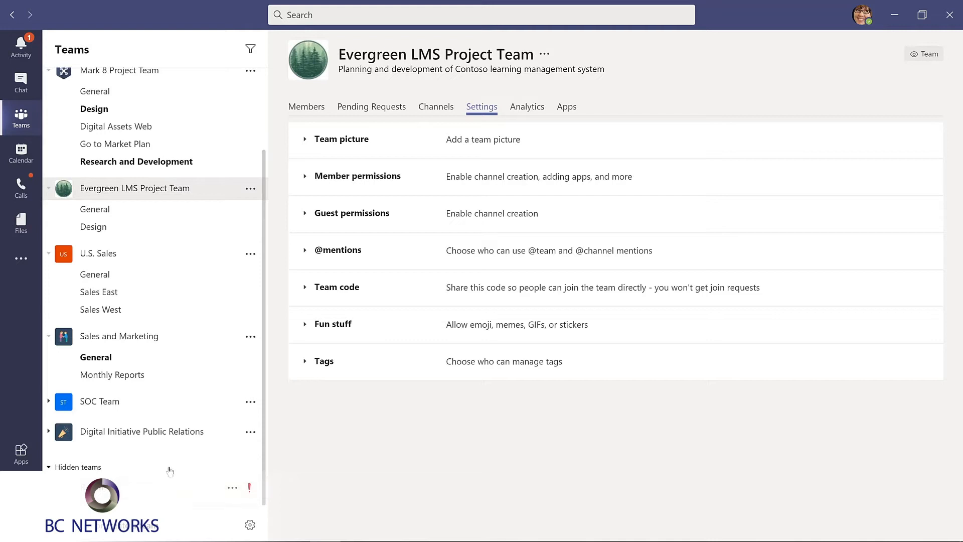
{"action": "left_click", "coordinate": [233, 489]}
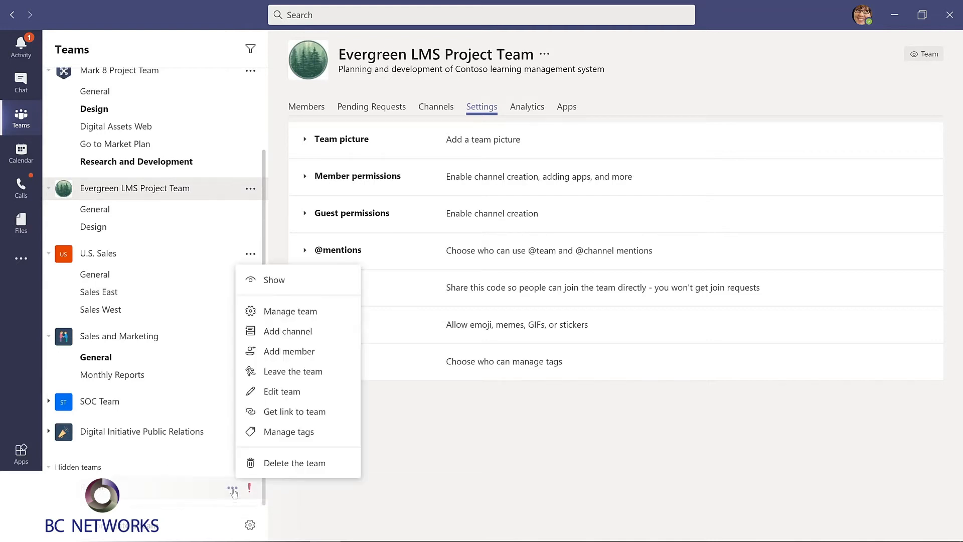
{"action": "left_click", "coordinate": [274, 282]}
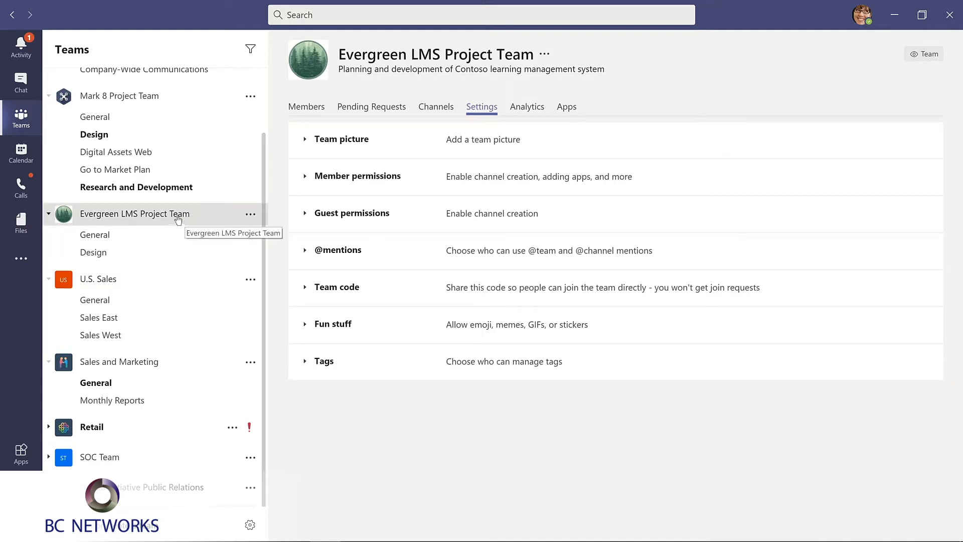
- Reorder the teams so the Evergreen LMS Project Team sits directly below Contoso and above the Mark 8 Project Team
{"action": "left_click_drag", "start_coordinate": [178, 220], "coordinate": [170, 117]}
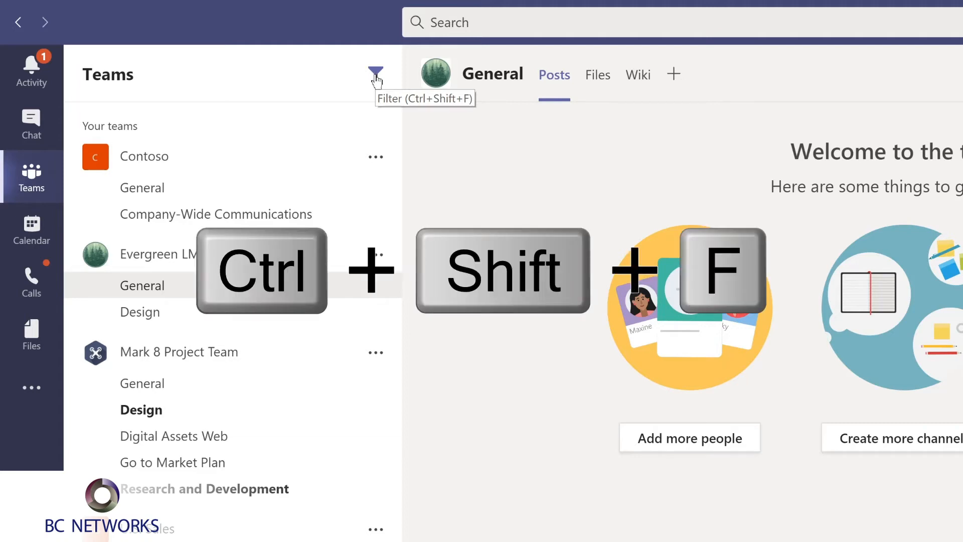
- Filter the teams list by "marketing" and then by "project"
{"action": "key", "text": "ctrl+shift+f"}
{"action": "type", "text": "m"}
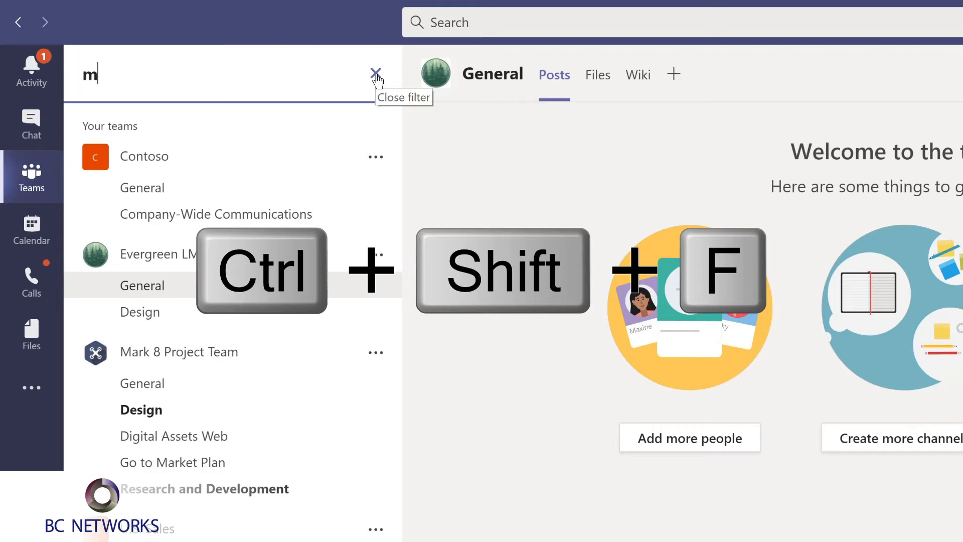
{"action": "type", "text": "arketing"}
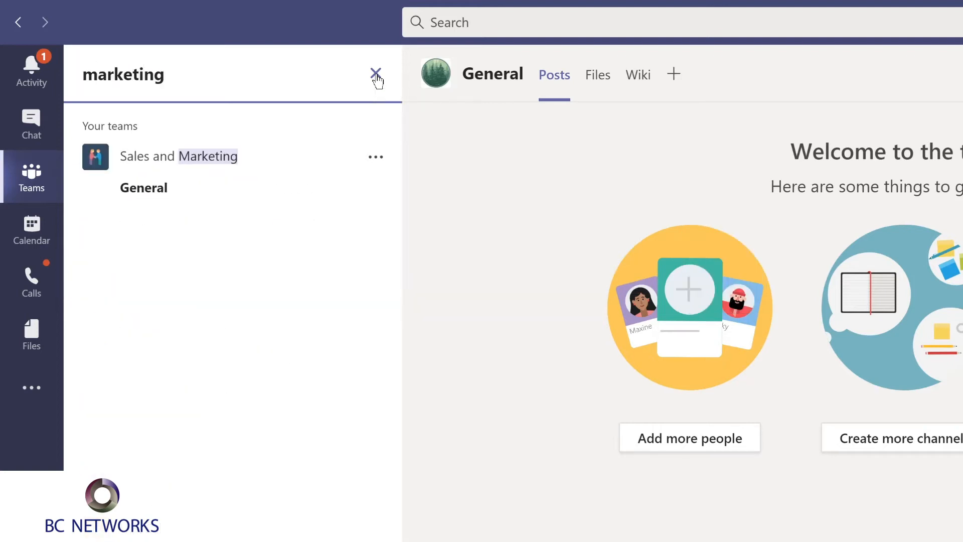
{"action": "key", "text": "ctrl+a"}
{"action": "type", "text": "proj"}
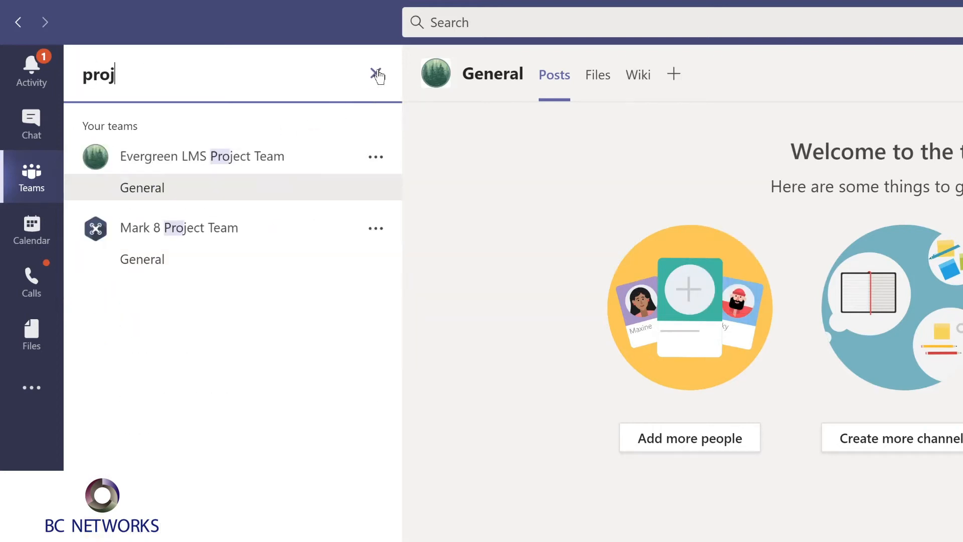
{"action": "type", "text": "ect"}
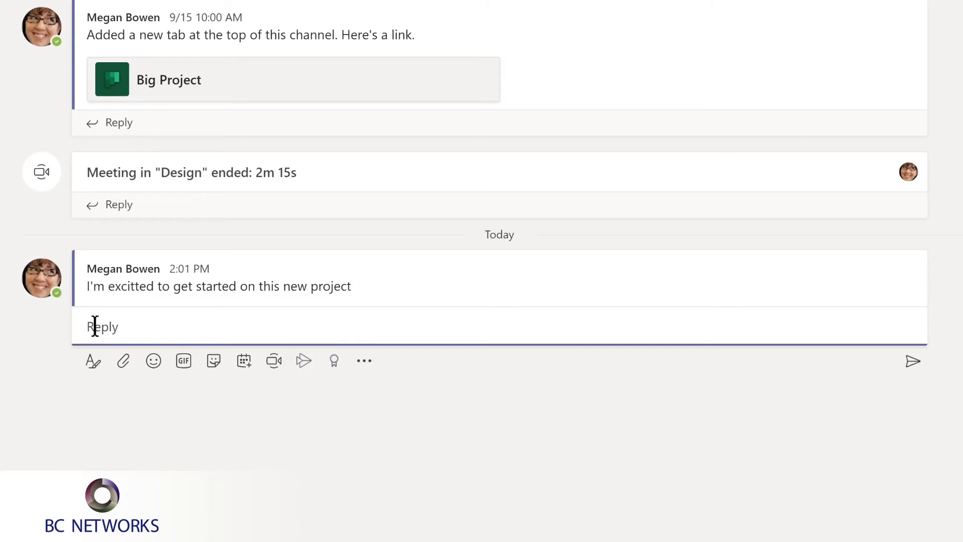
- Open the posted message about the new project for editing and correct "excitted" to "excited"
{"action": "left_click", "coordinate": [318, 280]}
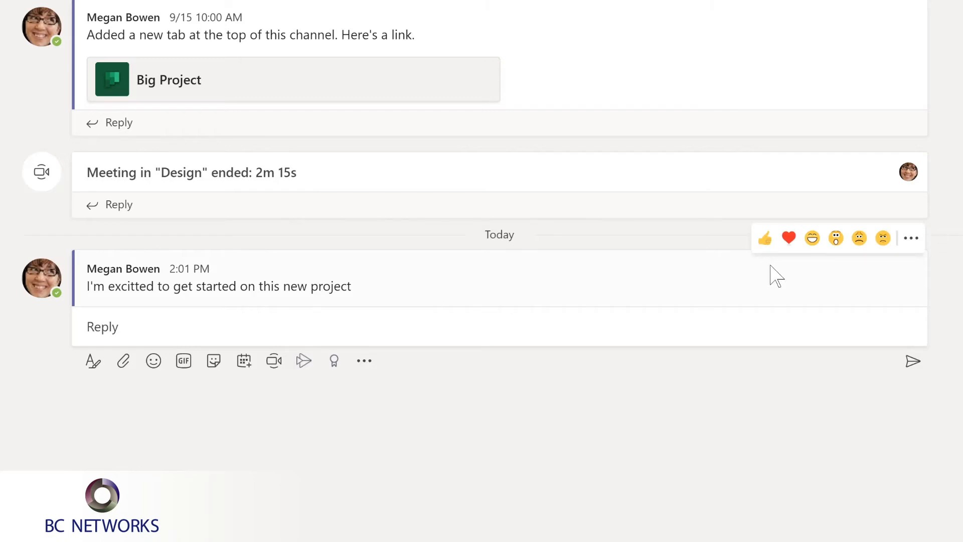
{"action": "left_click", "coordinate": [912, 239]}
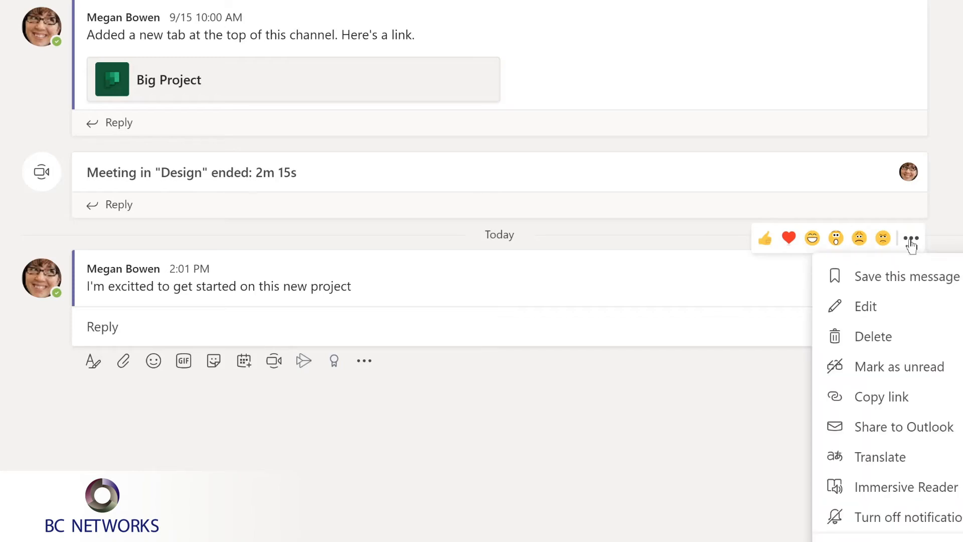
{"action": "left_click", "coordinate": [894, 307]}
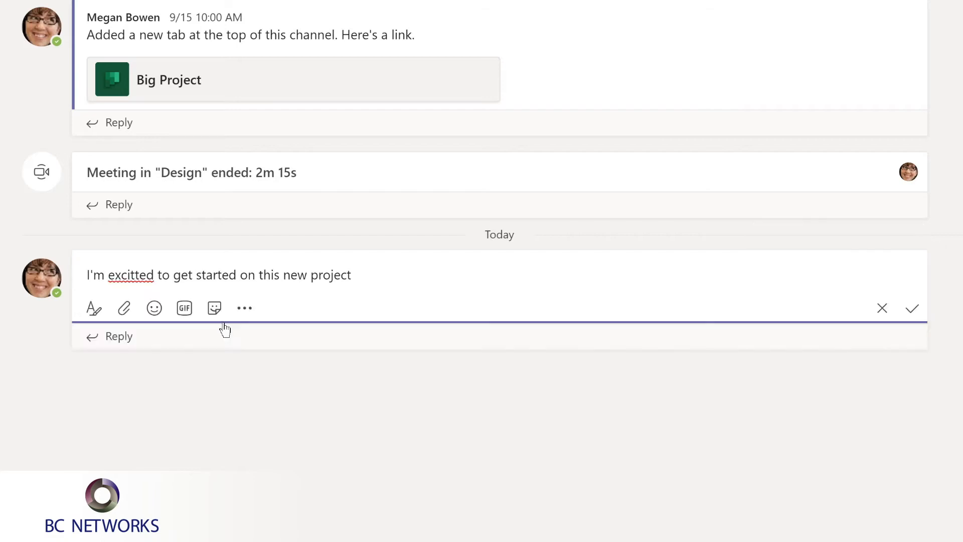
{"action": "left_click", "coordinate": [132, 275]}
{"action": "key", "text": "BackSpace"}
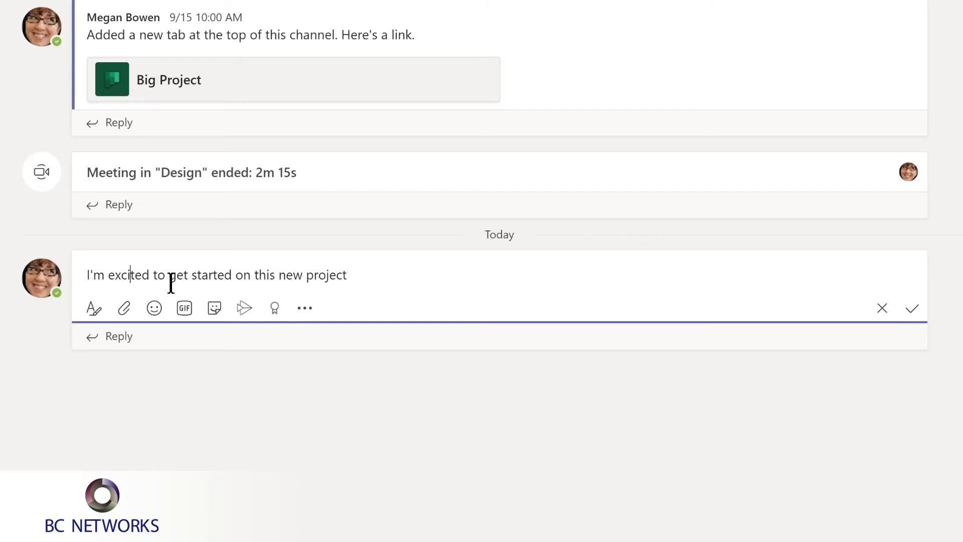
- Insert a mention of the Design channel followed by a comma at the start of the message
{"action": "key", "text": "Home"}
{"action": "type", "text": "@"}
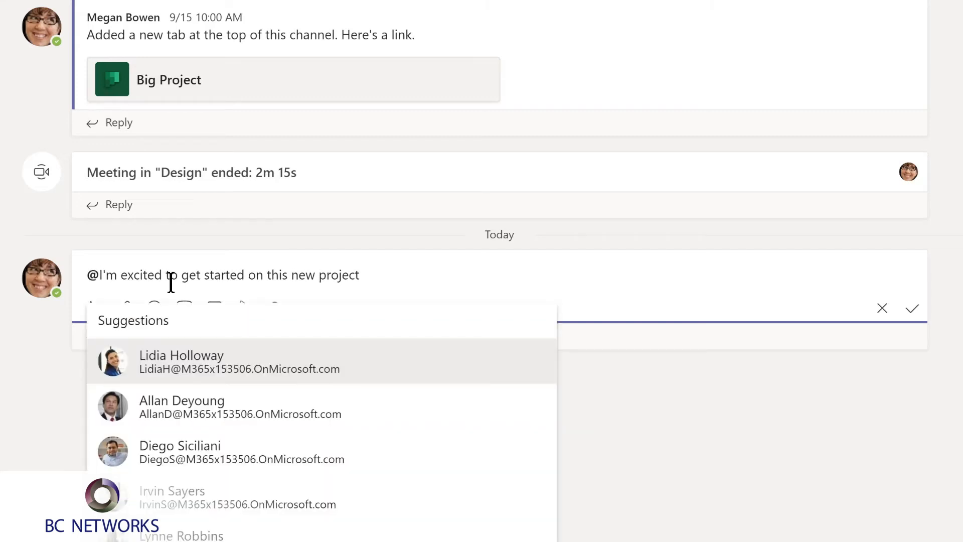
{"action": "type", "text": "de"}
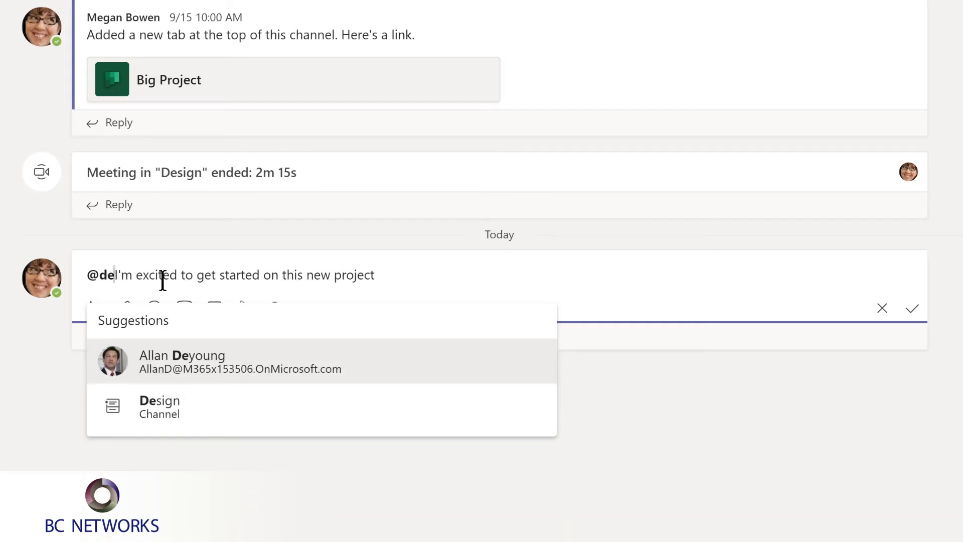
{"action": "left_click", "coordinate": [150, 409]}
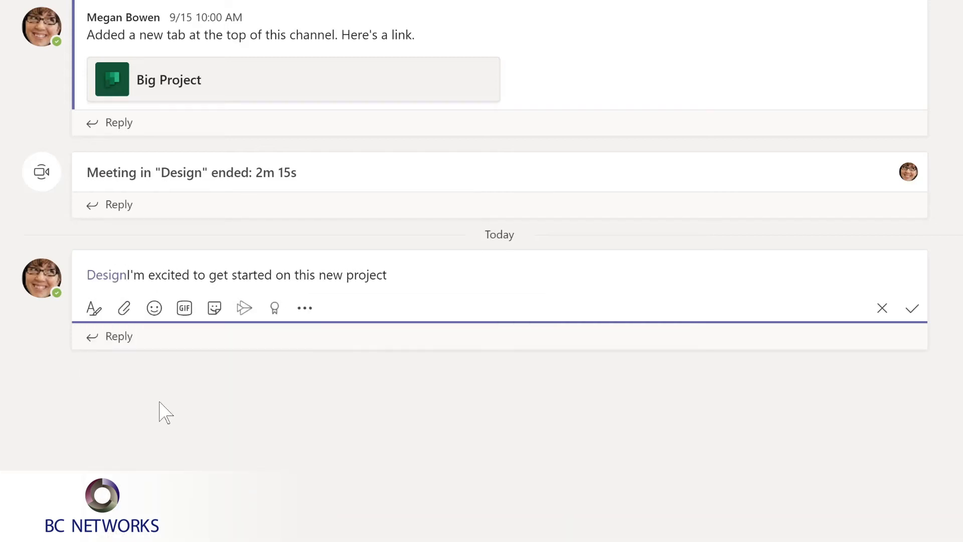
{"action": "type", "text": ","}
- Add "LMS" before "project", end the message with an exclamation mark, and save the edit
{"action": "left_click", "coordinate": [365, 281]}
{"action": "type", "text": "LMS"}
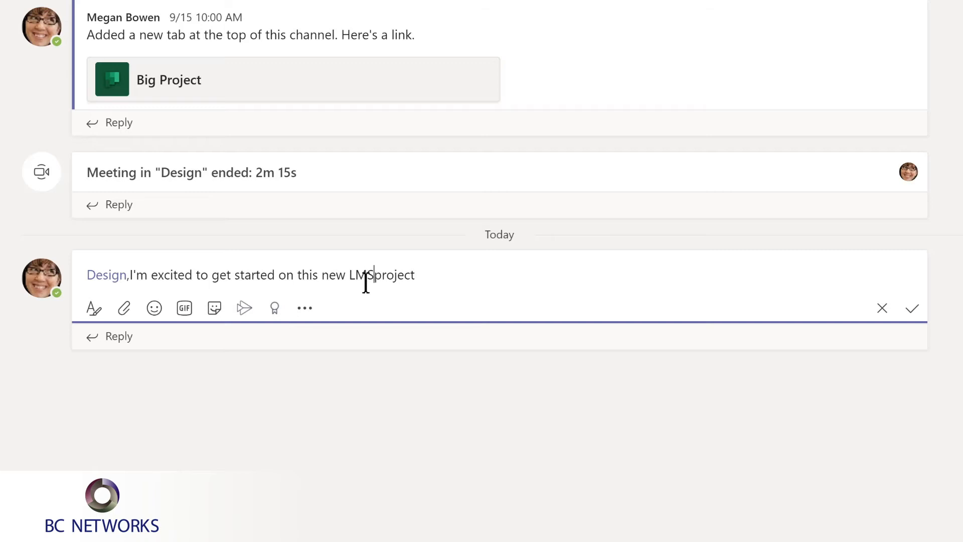
{"action": "key", "text": "End"}
{"action": "type", "text": "!"}
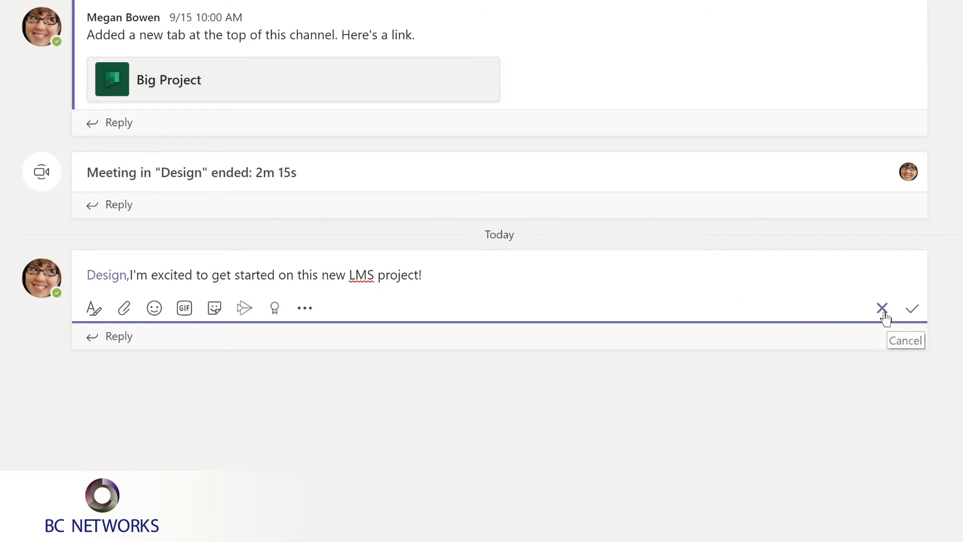
{"action": "left_click", "coordinate": [913, 314]}
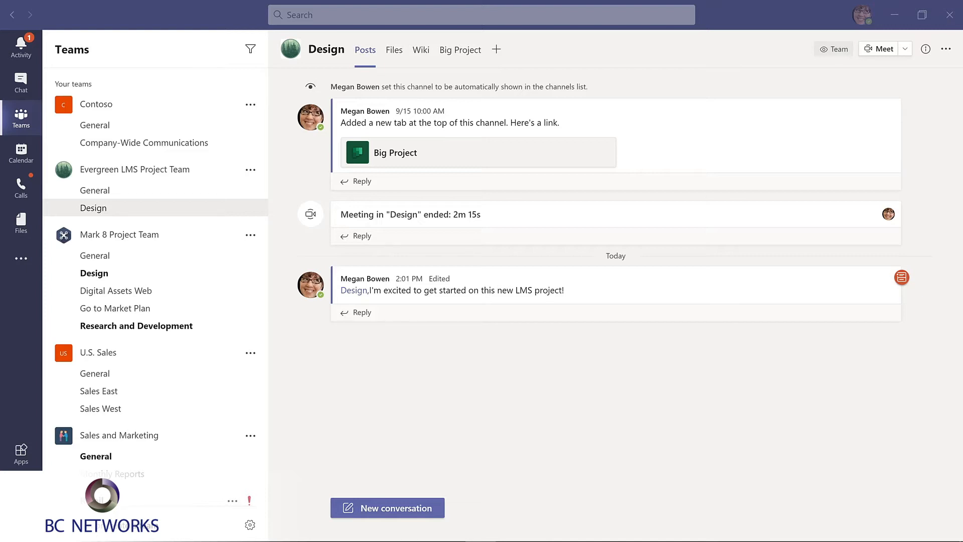
- Create a private channel named "Budget and Financials" in the Evergreen LMS Project Team
{"action": "left_click", "coordinate": [250, 171]}
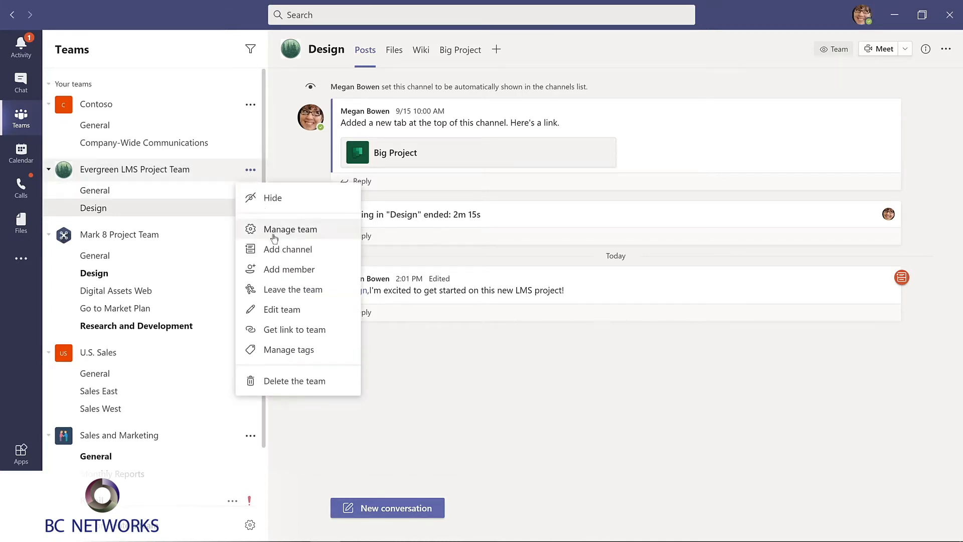
{"action": "left_click", "coordinate": [280, 250]}
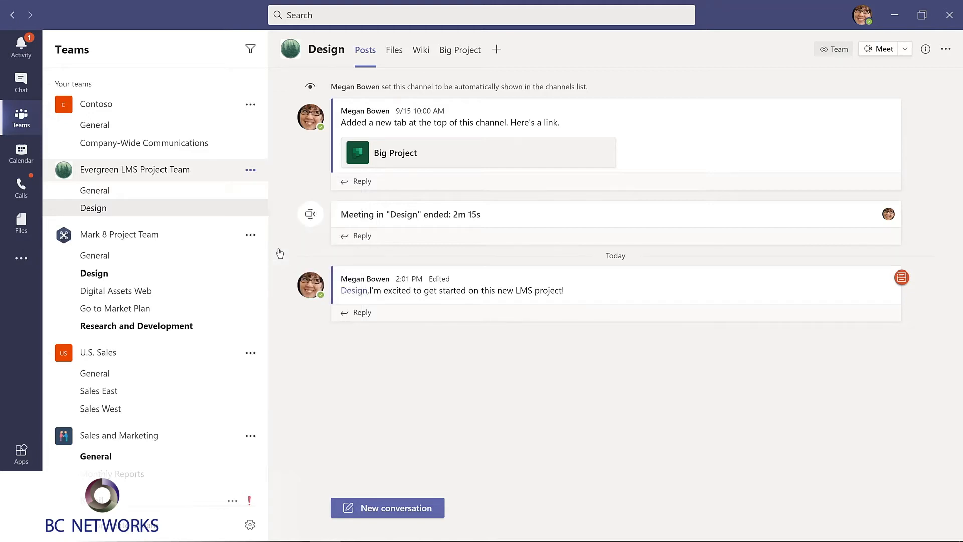
{"action": "type", "text": "Budget and Financials"}
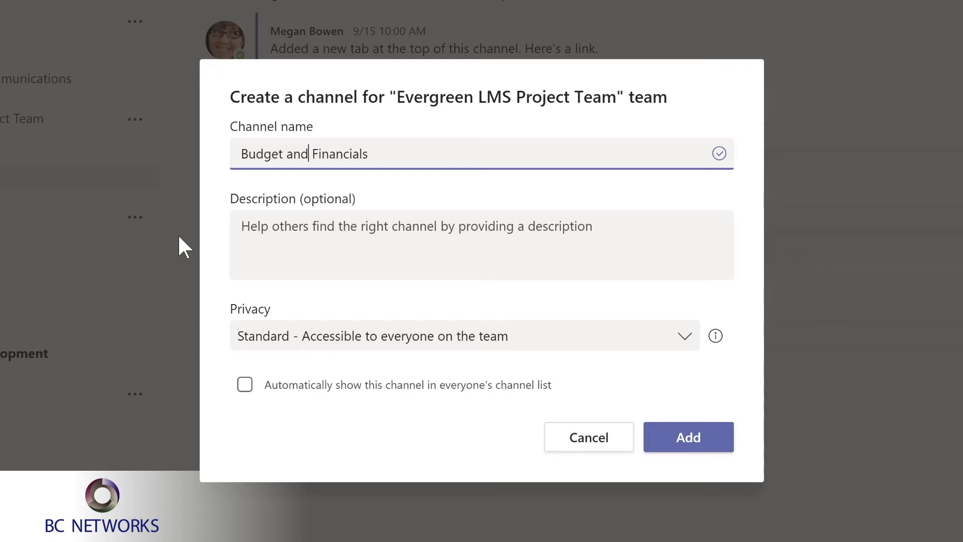
{"action": "left_click", "coordinate": [685, 338]}
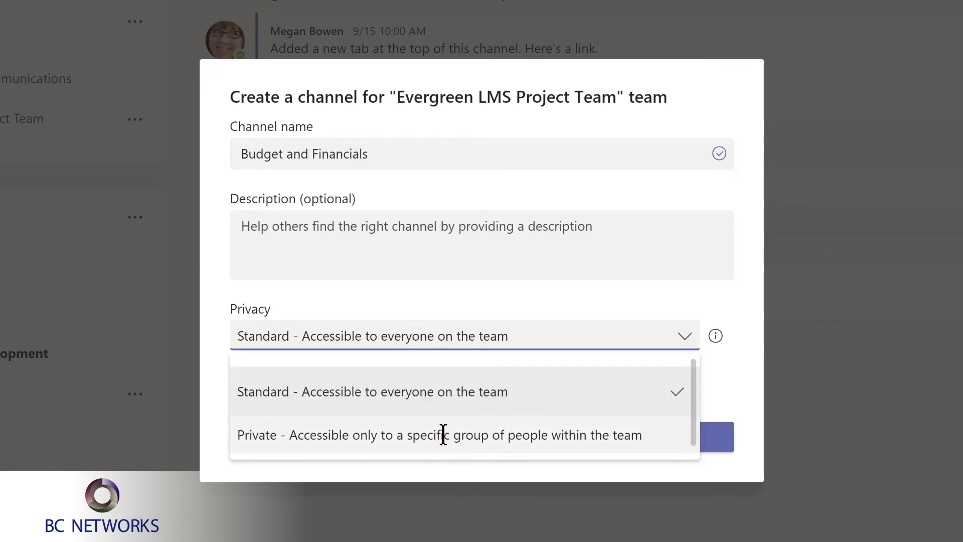
{"action": "left_click", "coordinate": [443, 434]}
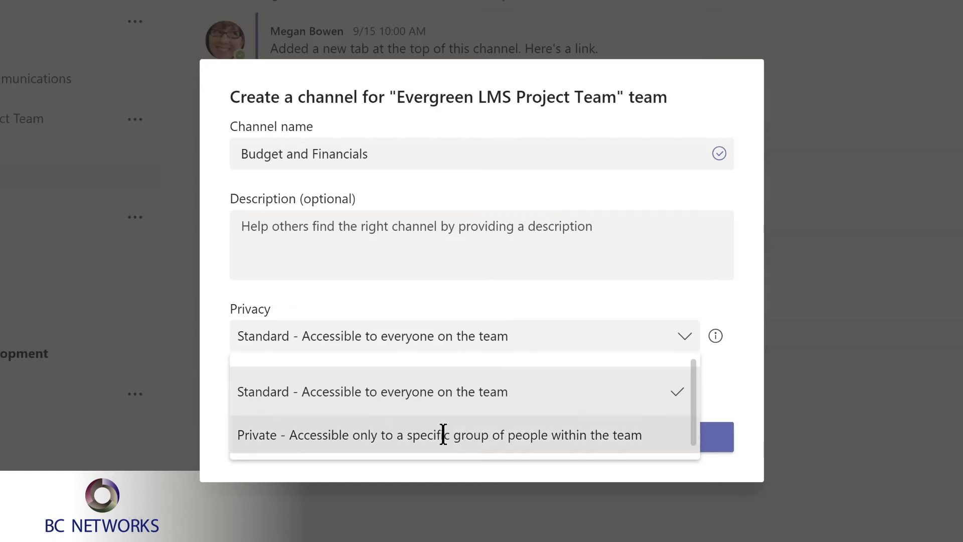
{"action": "left_click", "coordinate": [674, 445]}
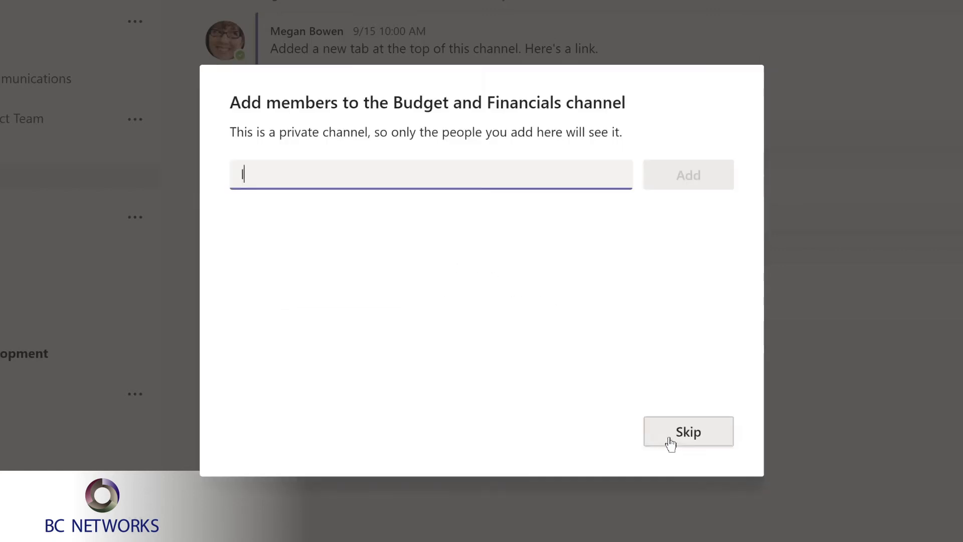
- Add the product manager and the director as members of the Budget and Financials channel
{"action": "type", "text": "lidia"}
{"action": "key", "text": "BackSpace"}
{"action": "key", "text": "BackSpace"}
{"action": "key", "text": "BackSpace"}
{"action": "key", "text": "BackSpace"}
{"action": "key", "text": "BackSpace"}
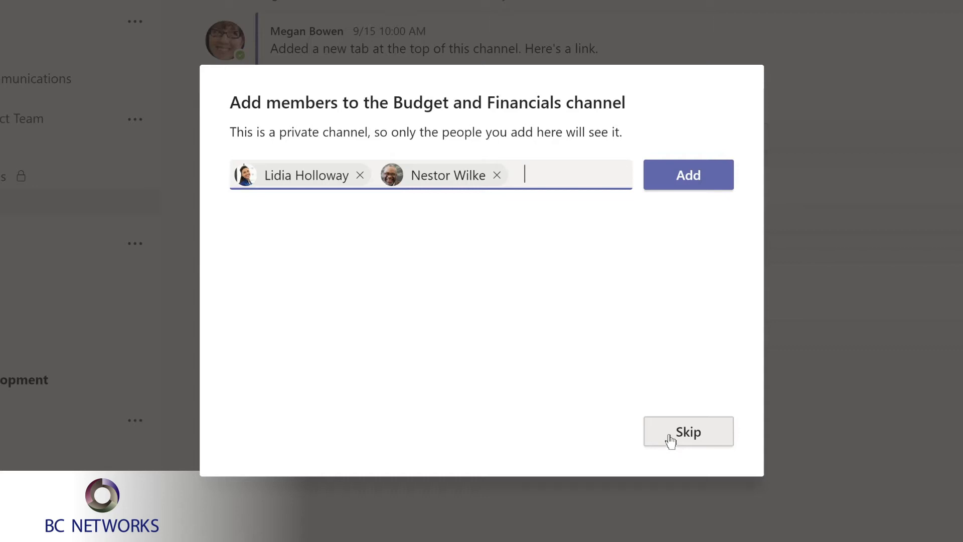
{"action": "left_click", "coordinate": [677, 179]}
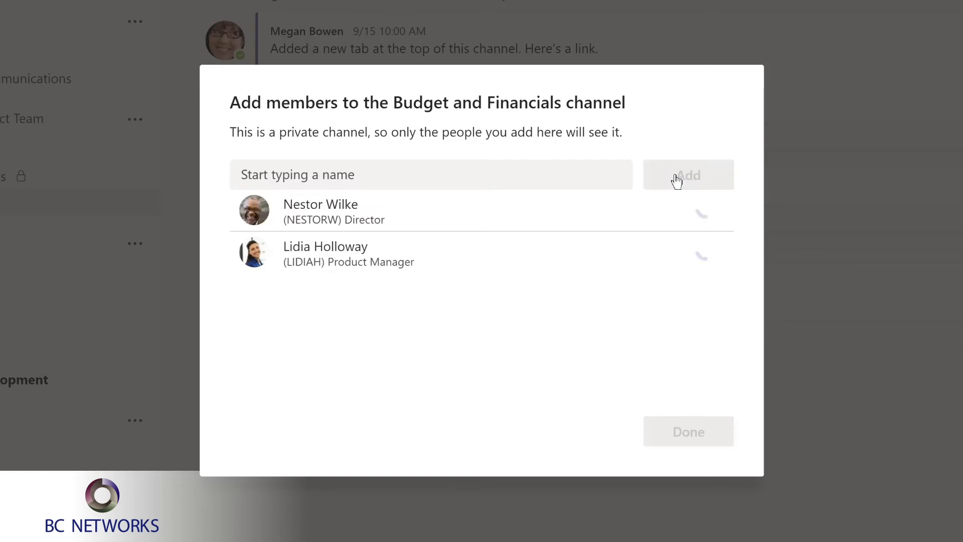
- Set the role of both added members to Owner and finish adding members to the channel
{"action": "left_click", "coordinate": [677, 213]}
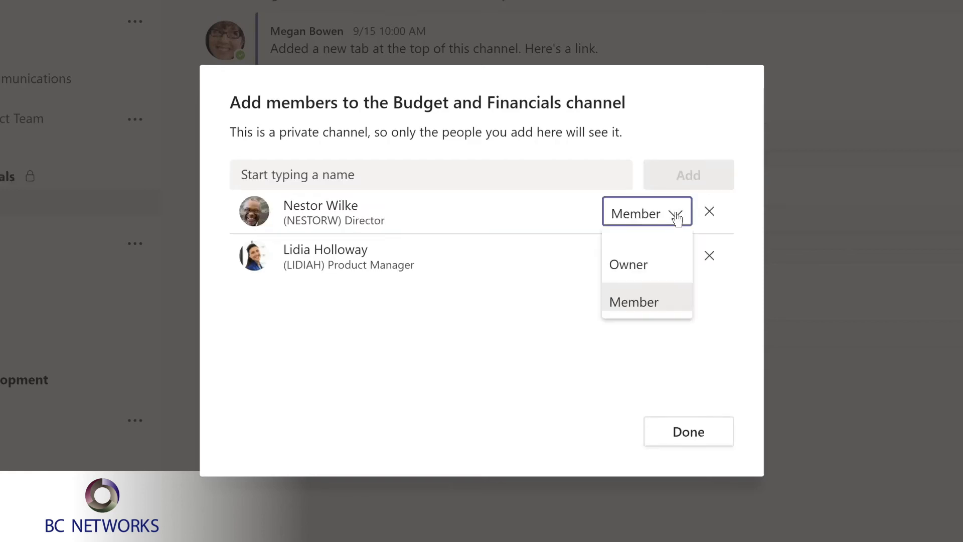
{"action": "left_click", "coordinate": [651, 263]}
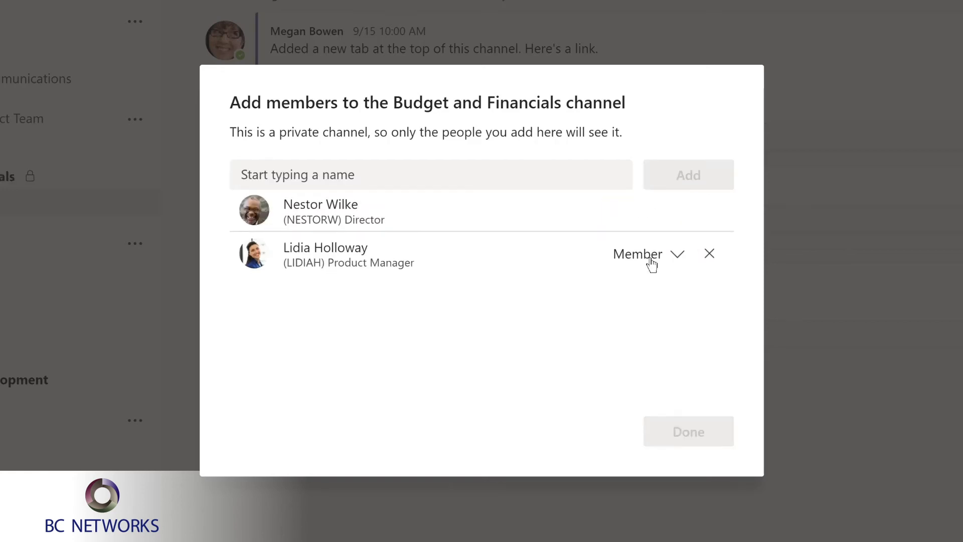
{"action": "left_click", "coordinate": [676, 260]}
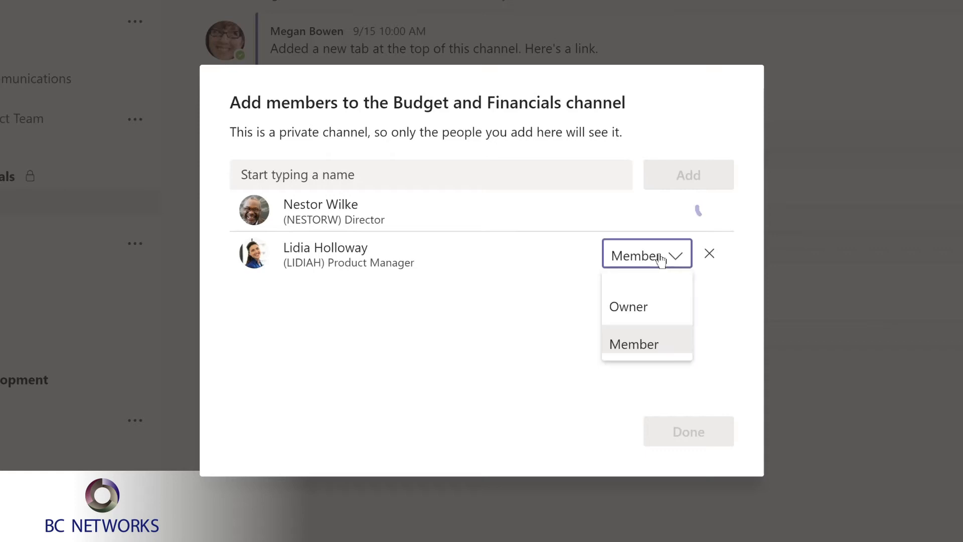
{"action": "left_click", "coordinate": [631, 306]}
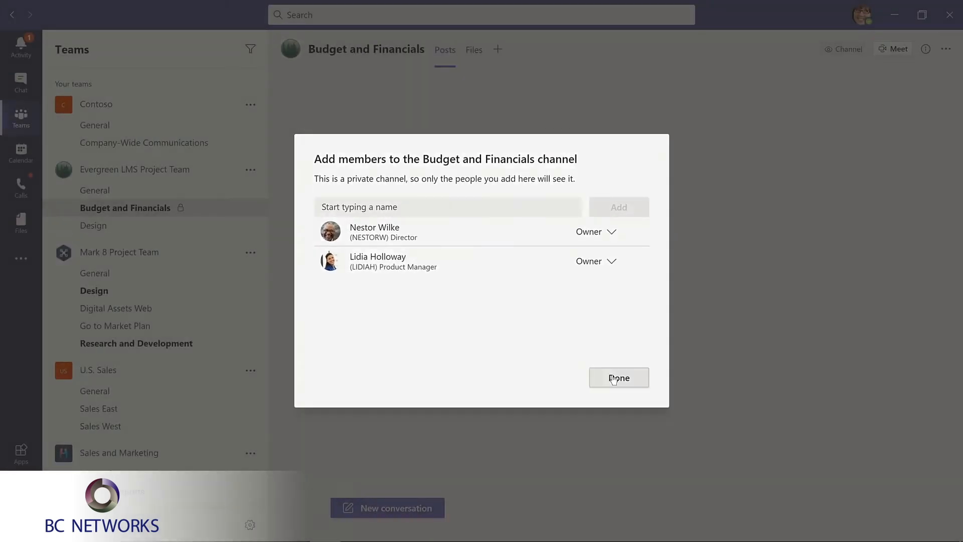
{"action": "left_click", "coordinate": [613, 378]}
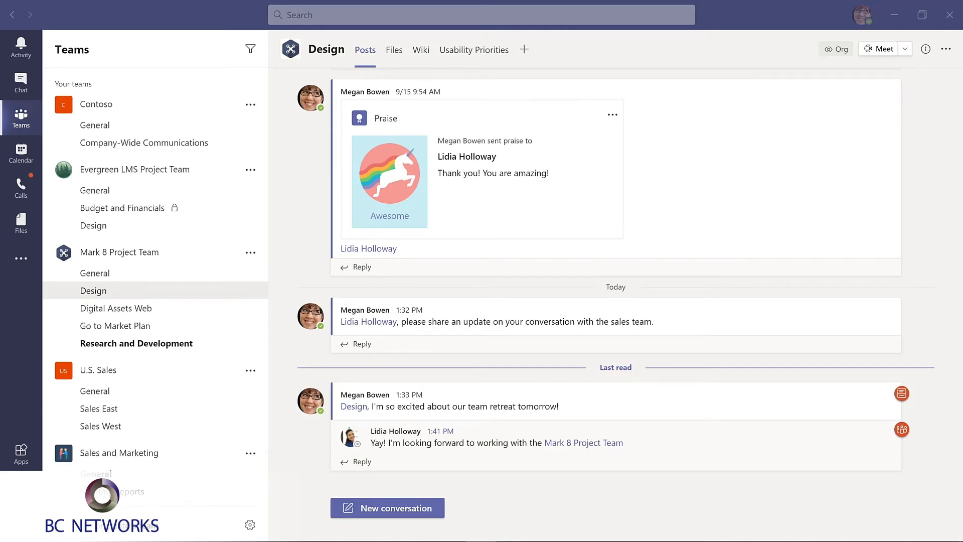
- Make the Contoso Marketing Principles-2021 presentation from the Design channel's files a tab in the channel
{"action": "left_click", "coordinate": [394, 50]}
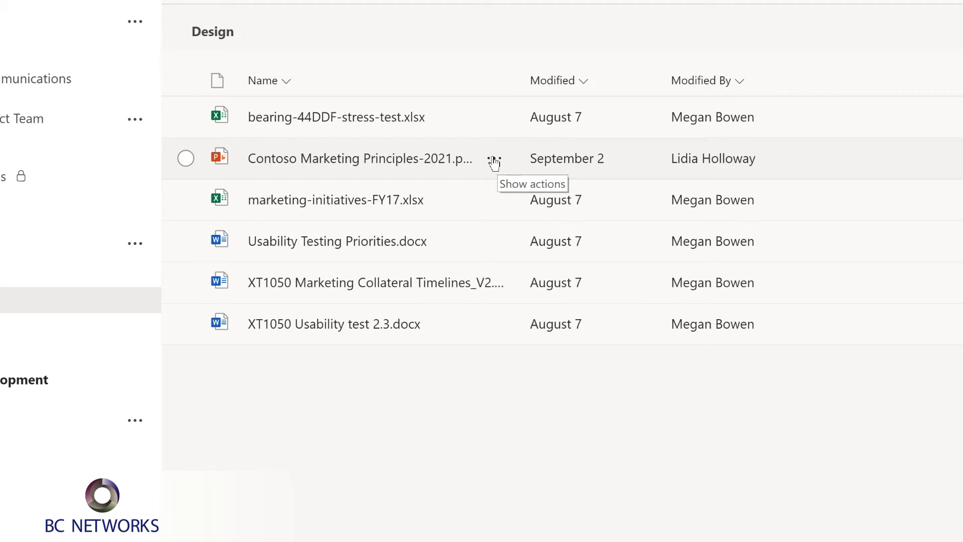
{"action": "left_click", "coordinate": [494, 160]}
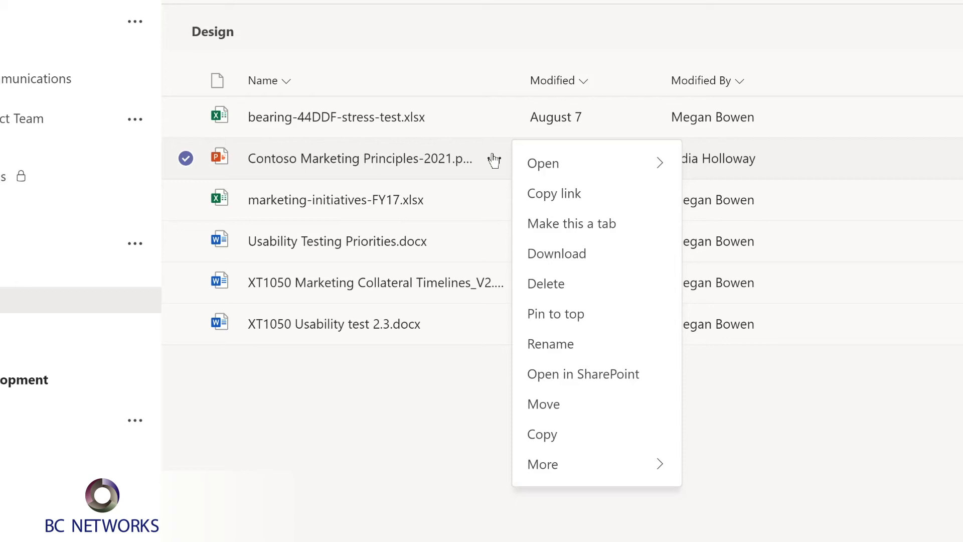
{"action": "left_click", "coordinate": [569, 225]}
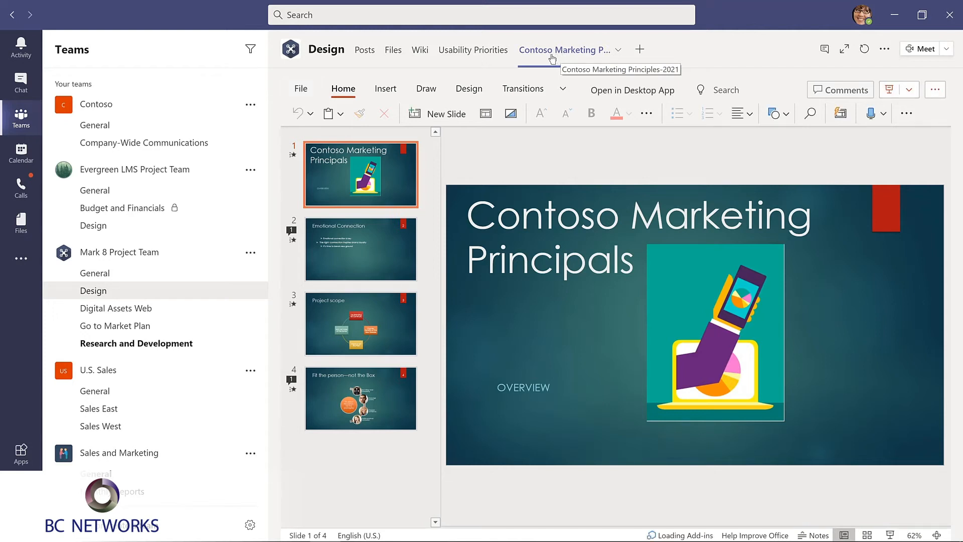
- View the Usability Priorities tab, then return to the Contoso Marketing Principles-2021 tab and choose to remove it
{"action": "left_click", "coordinate": [458, 50]}
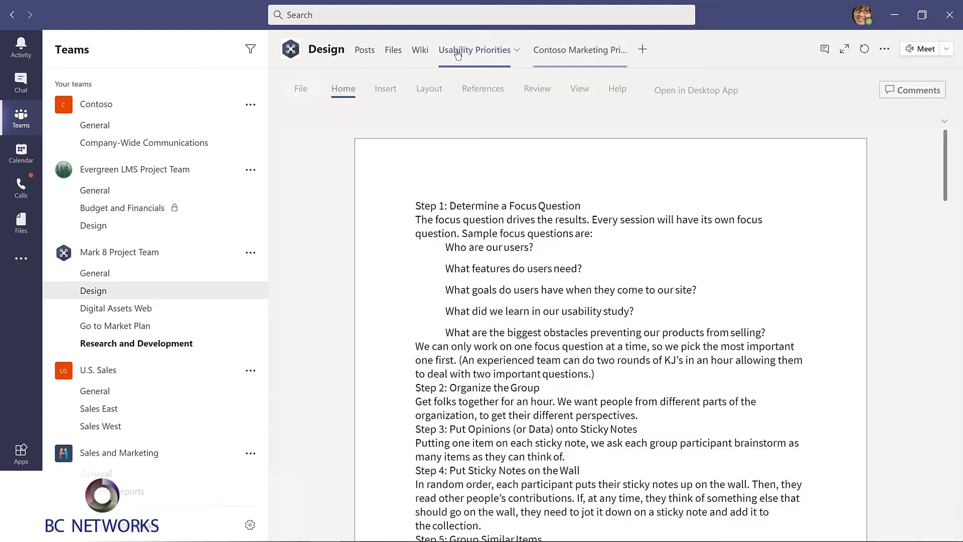
{"action": "left_click", "coordinate": [602, 57]}
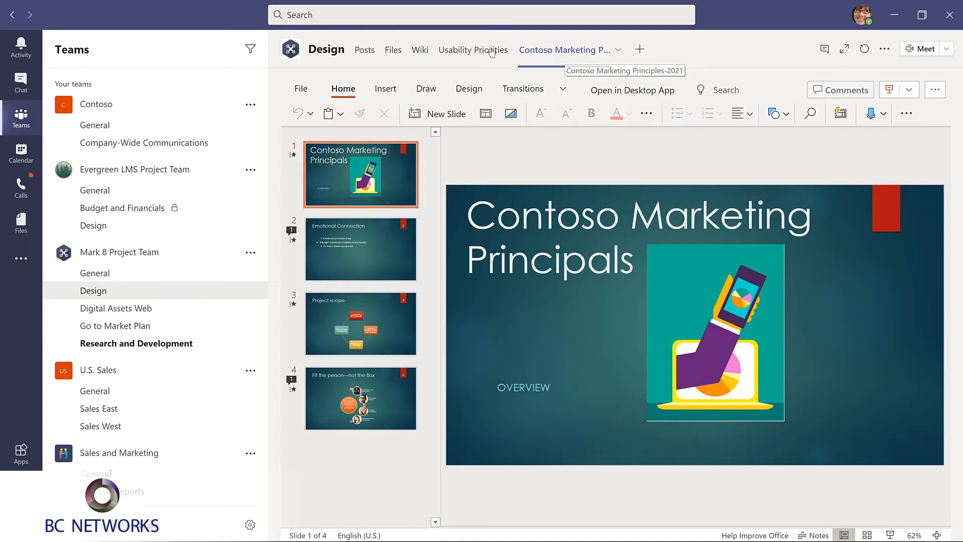
{"action": "left_click", "coordinate": [618, 51]}
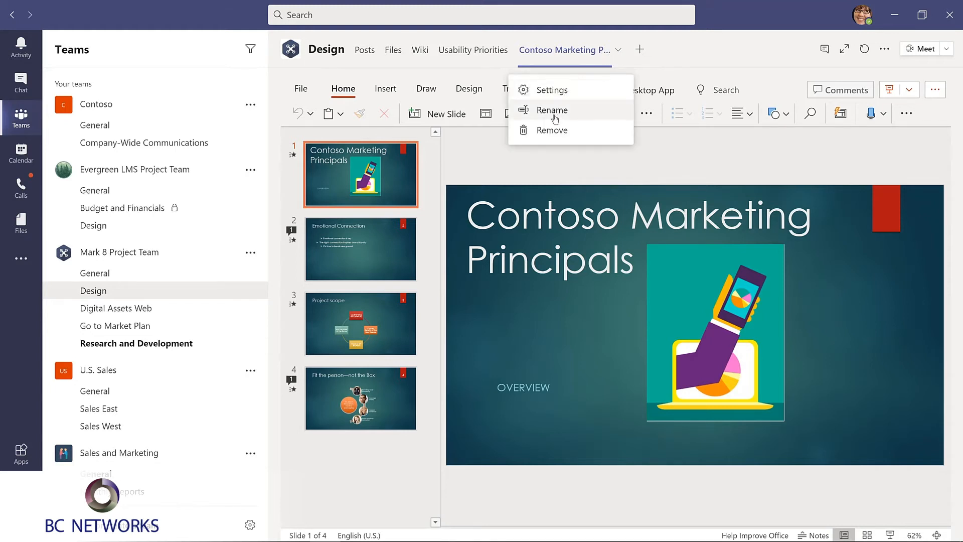
{"action": "left_click", "coordinate": [552, 130]}
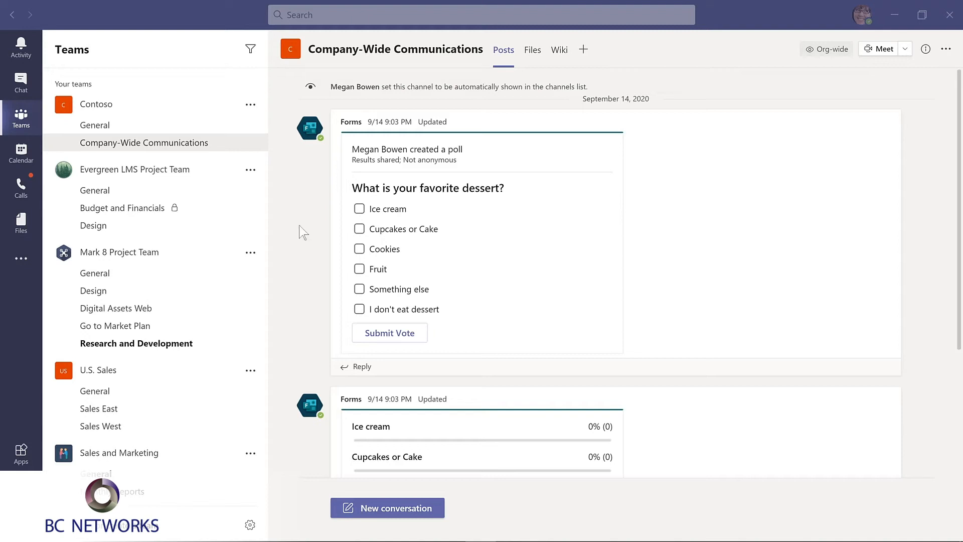
- In Teams in the web browser, vote for Ice cream, Cupcakes or Cake, and Cookies in the favorite dessert poll and submit
{"action": "scroll", "coordinate": [301, 233], "scroll_direction": "down", "scroll_amount": 3}
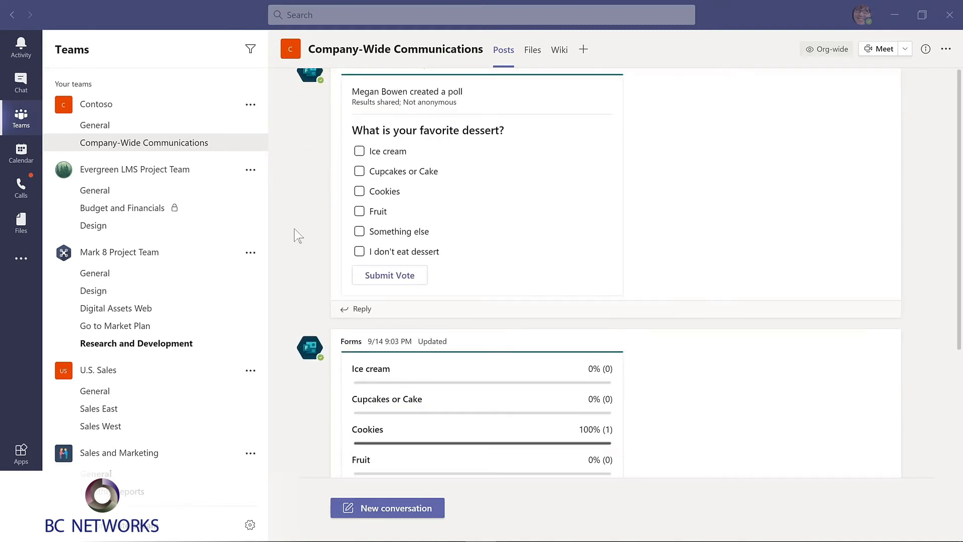
{"action": "scroll", "coordinate": [298, 234], "scroll_direction": "down", "scroll_amount": 1}
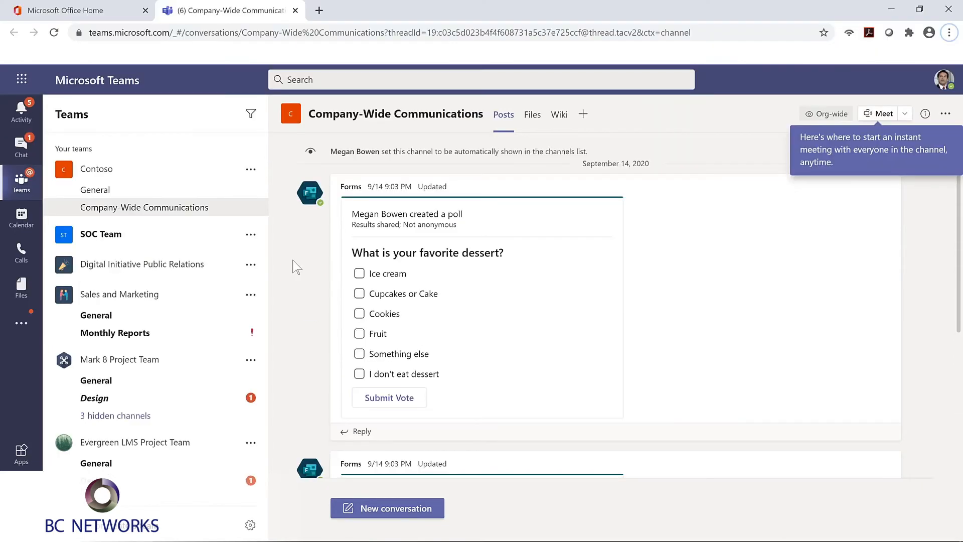
{"action": "left_click", "coordinate": [359, 294]}
{"action": "left_click", "coordinate": [361, 274]}
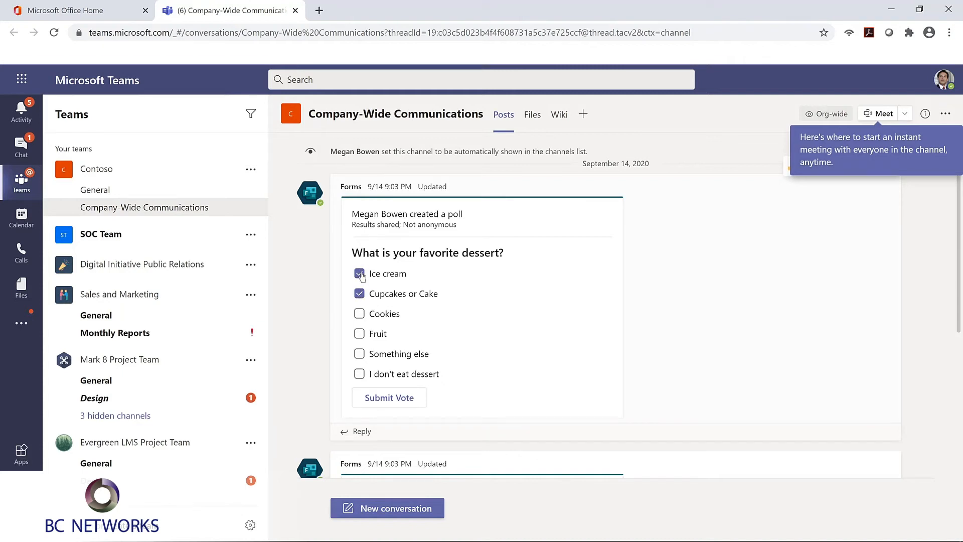
{"action": "left_click", "coordinate": [360, 314]}
{"action": "left_click", "coordinate": [391, 398]}
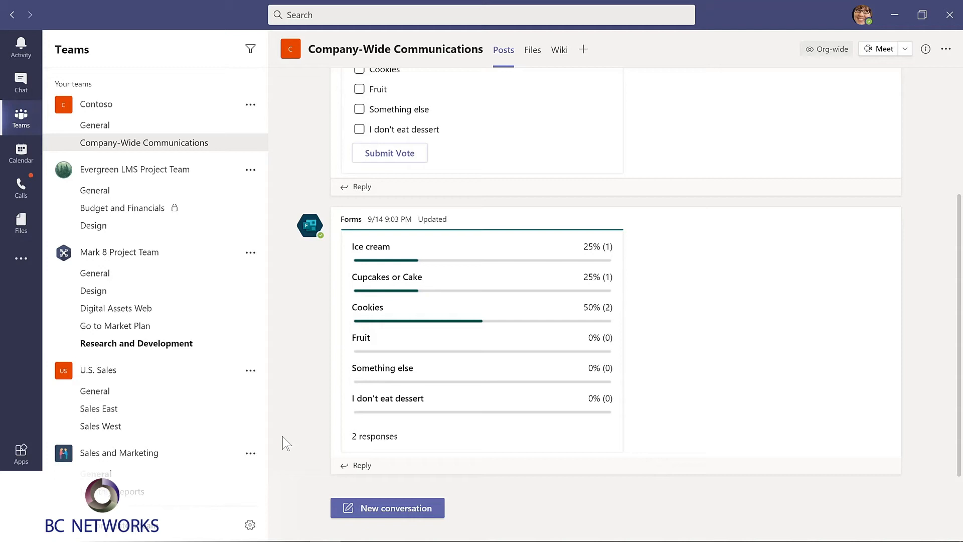
- Start a Forms poll in the Company-Wide Communications channel with the question "How much do you like Microsoft Teams?"
{"action": "left_click", "coordinate": [391, 508]}
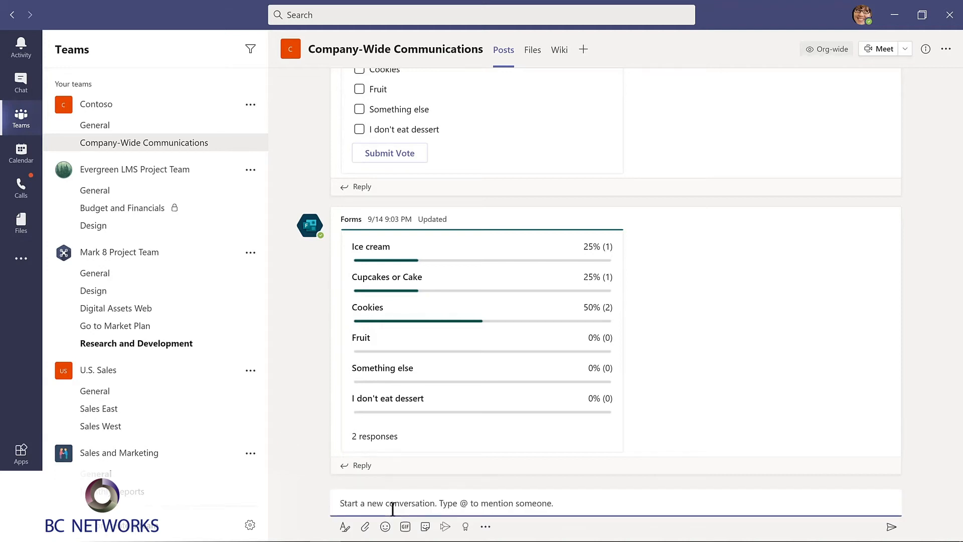
{"action": "left_click", "coordinate": [485, 528]}
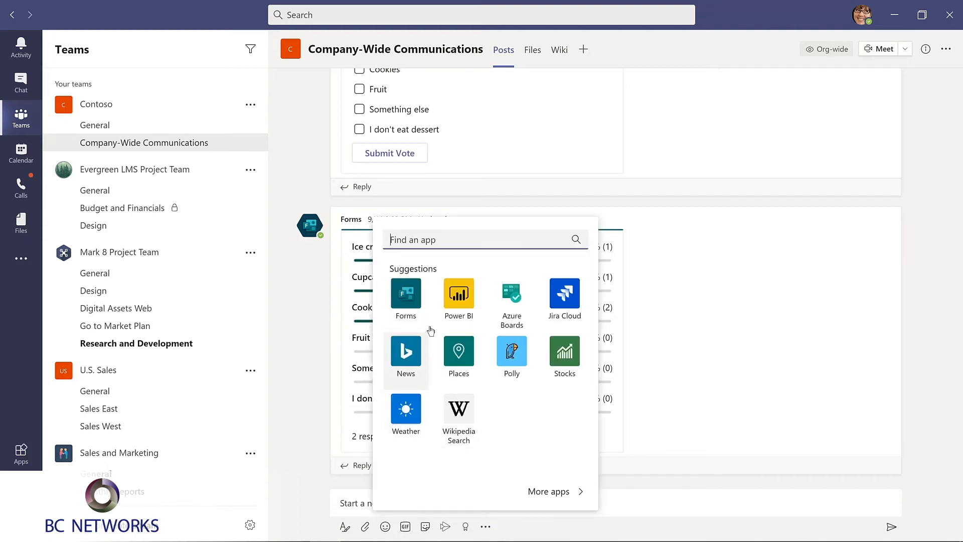
{"action": "left_click", "coordinate": [407, 296]}
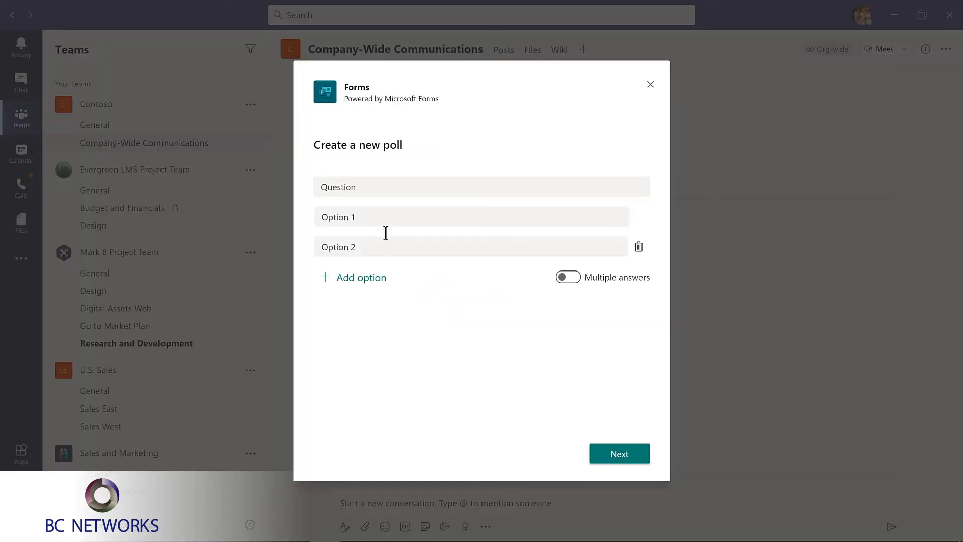
{"action": "left_click", "coordinate": [368, 186]}
{"action": "type", "text": "Ho"}
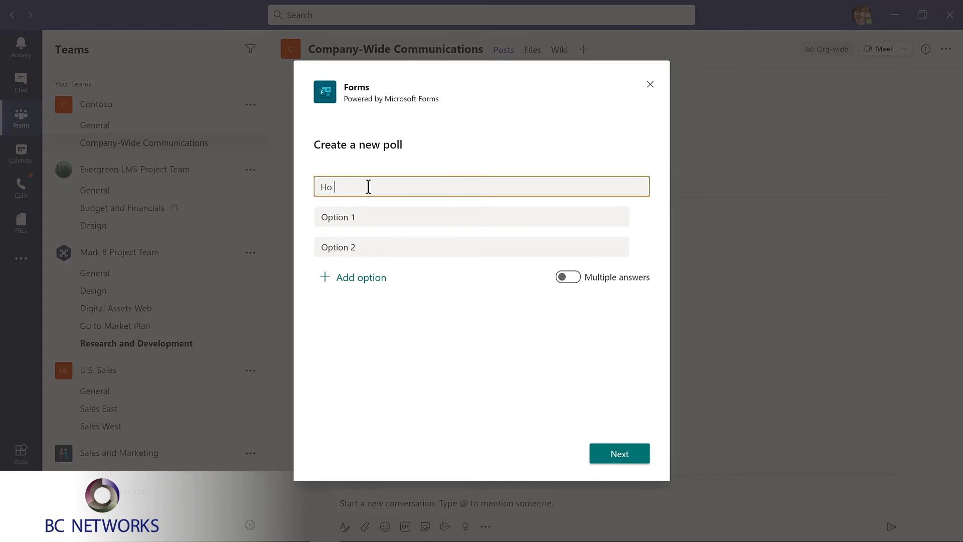
{"action": "type", "text": "w much do you like Microsoft Teams?"}
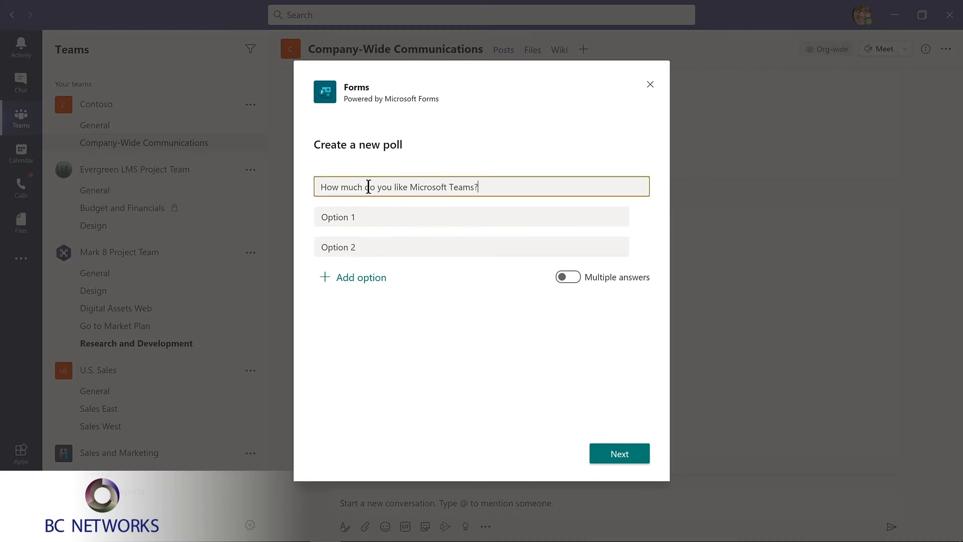
- Enter the poll options "Teams is amazing!" and "Such a big time saver!", and send the poll to the channel
{"action": "key", "text": "Tab"}
{"action": "type", "text": "Teams is amazing!"}
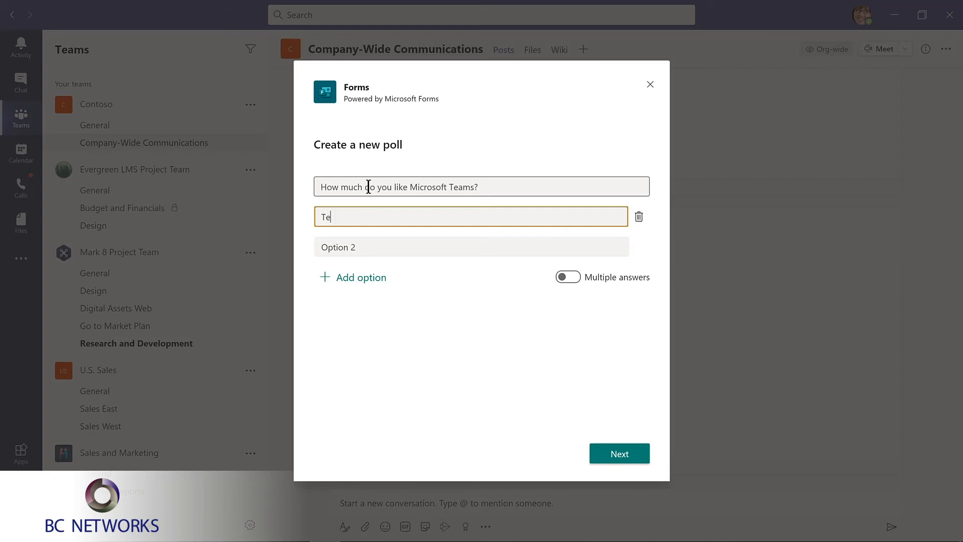
{"action": "key", "text": "Tab"}
{"action": "key", "text": "Tab"}
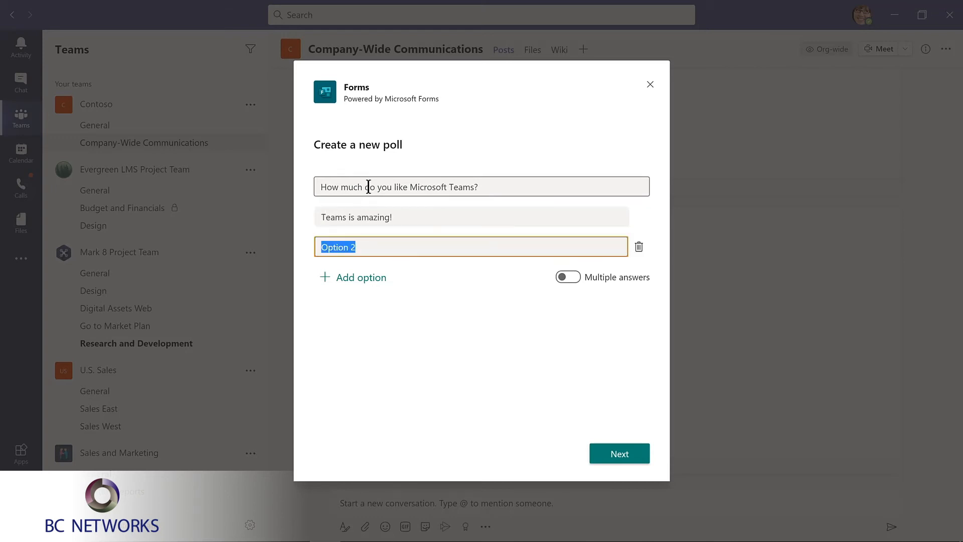
{"action": "type", "text": "Such a big time saver!"}
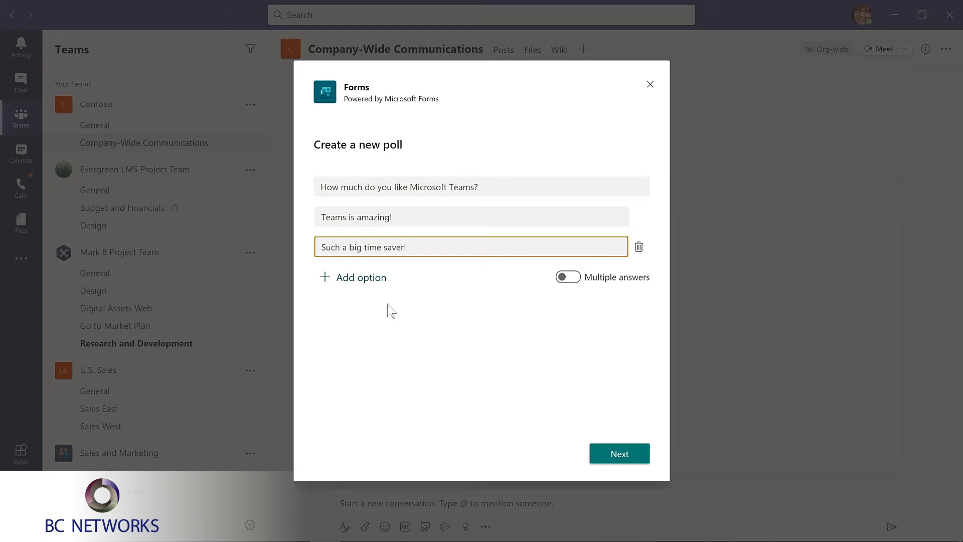
{"action": "left_click", "coordinate": [602, 452]}
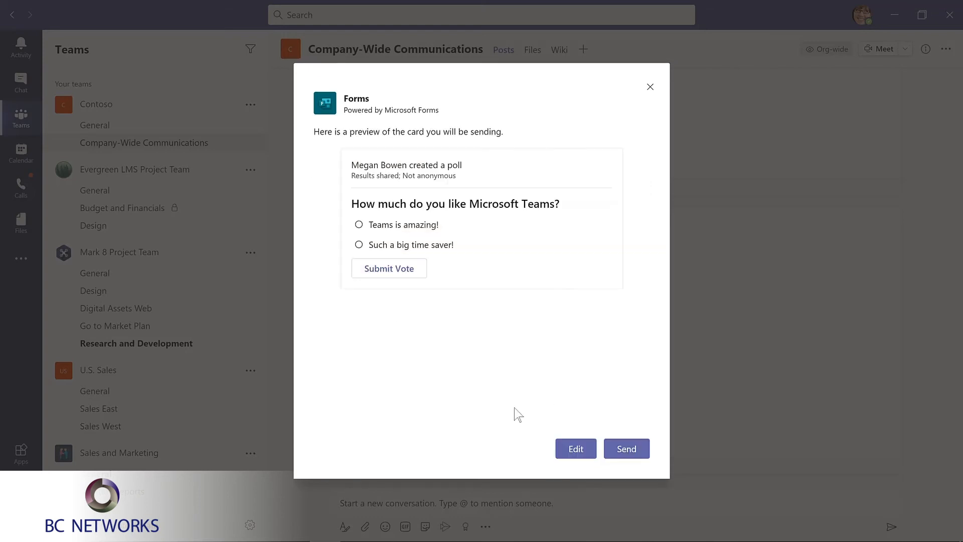
{"action": "left_click", "coordinate": [627, 454]}
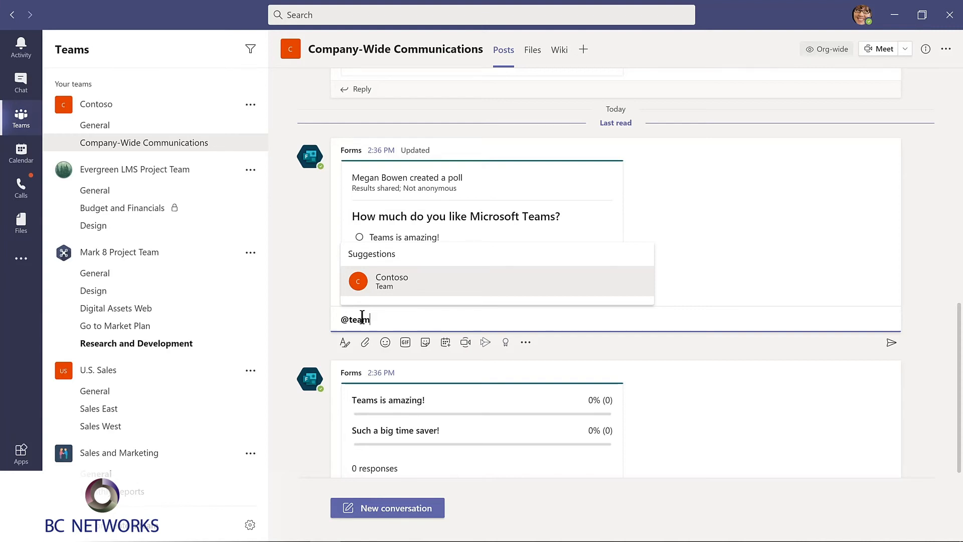
- Reply to the poll post mentioning the Contoso team with "Please complete this poll by Friday!"
{"action": "key", "text": "Return"}
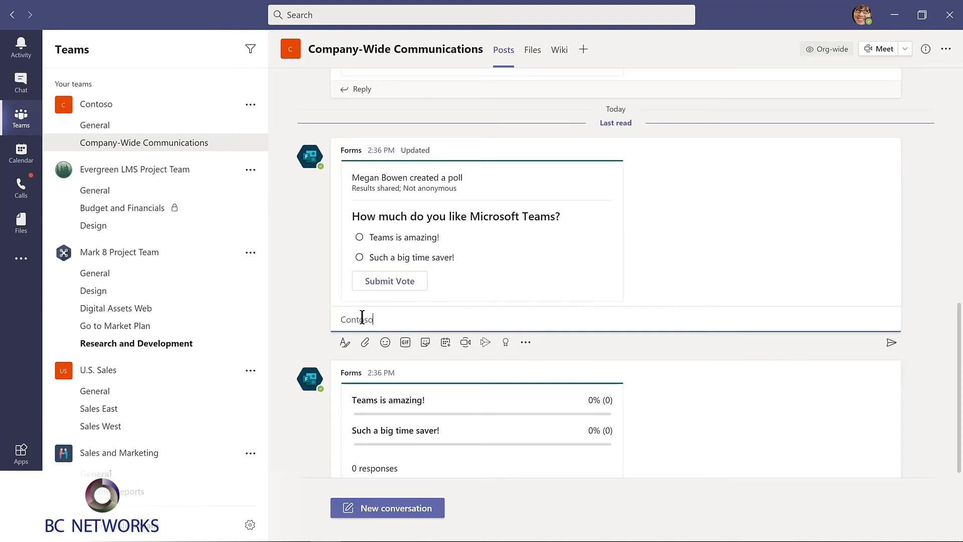
{"action": "type", "text": "Please complete this poll by Friday!"}
{"action": "key", "text": "Return"}
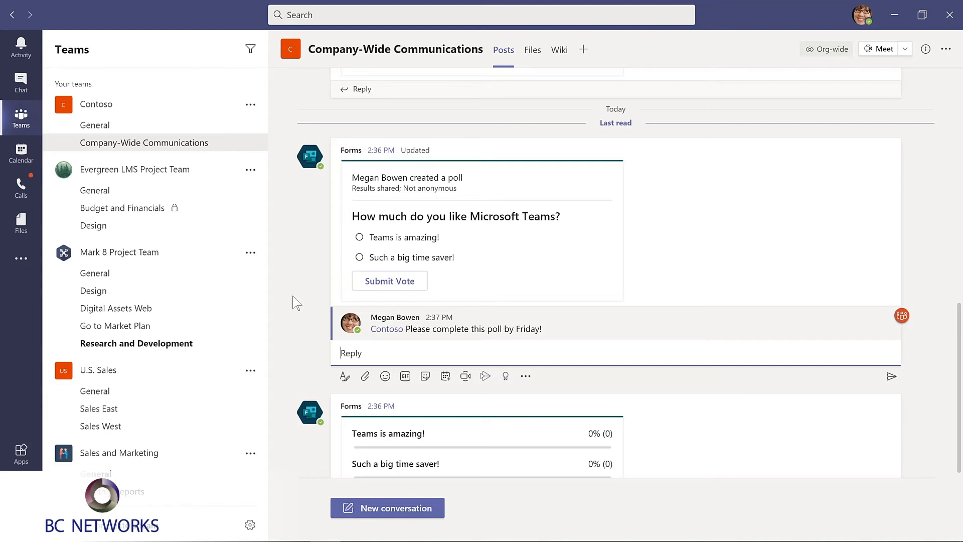
- Change the Teams theme to Dark in the general settings and close the settings
{"action": "left_click", "coordinate": [863, 15]}
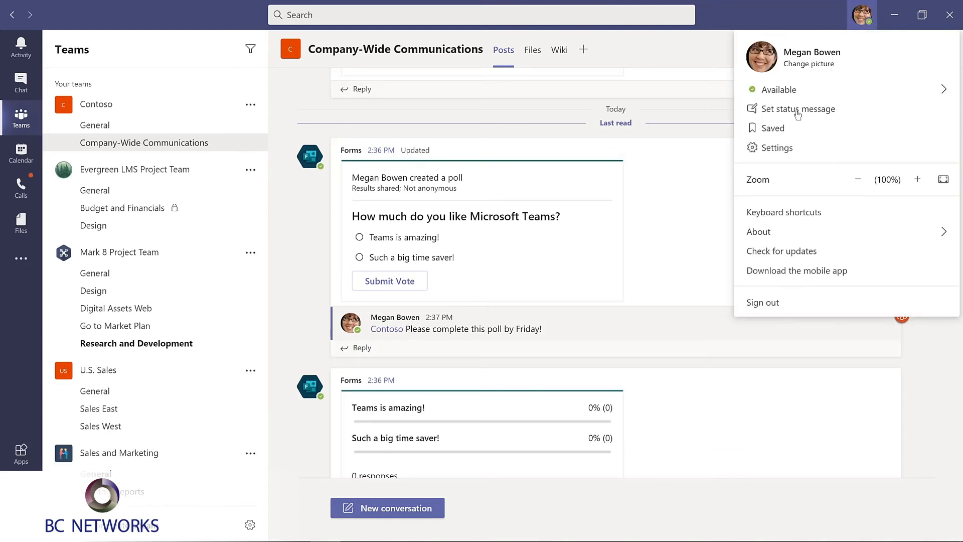
{"action": "left_click", "coordinate": [778, 149]}
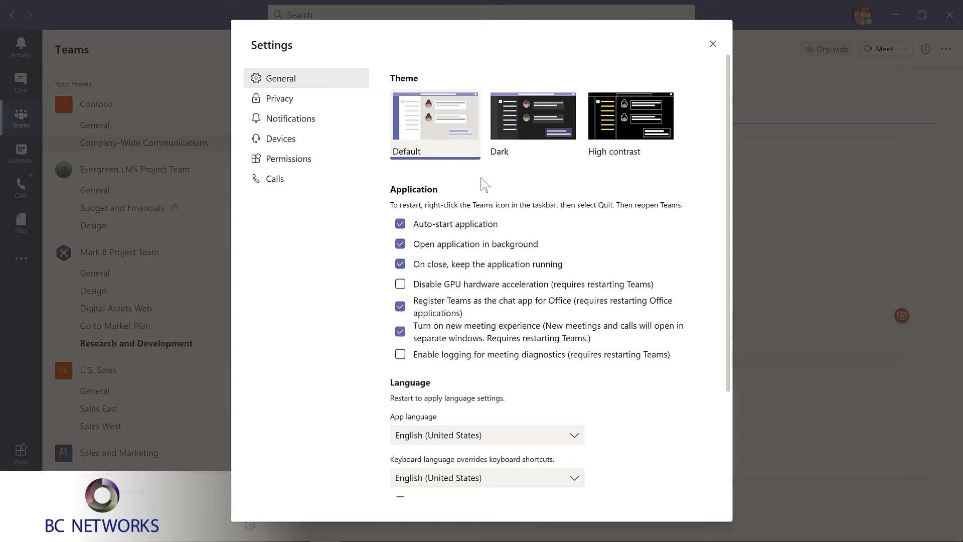
{"action": "left_click", "coordinate": [536, 117]}
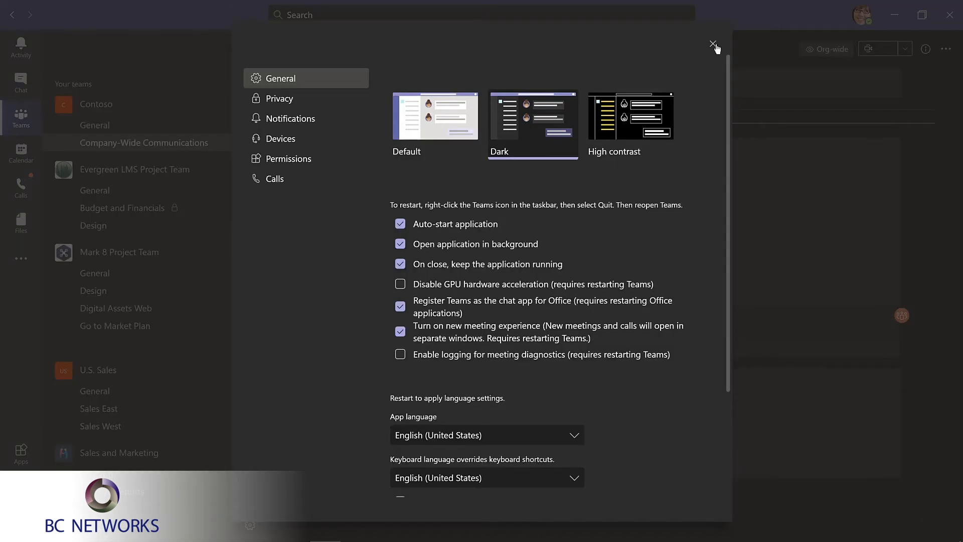
{"action": "left_click", "coordinate": [713, 45]}
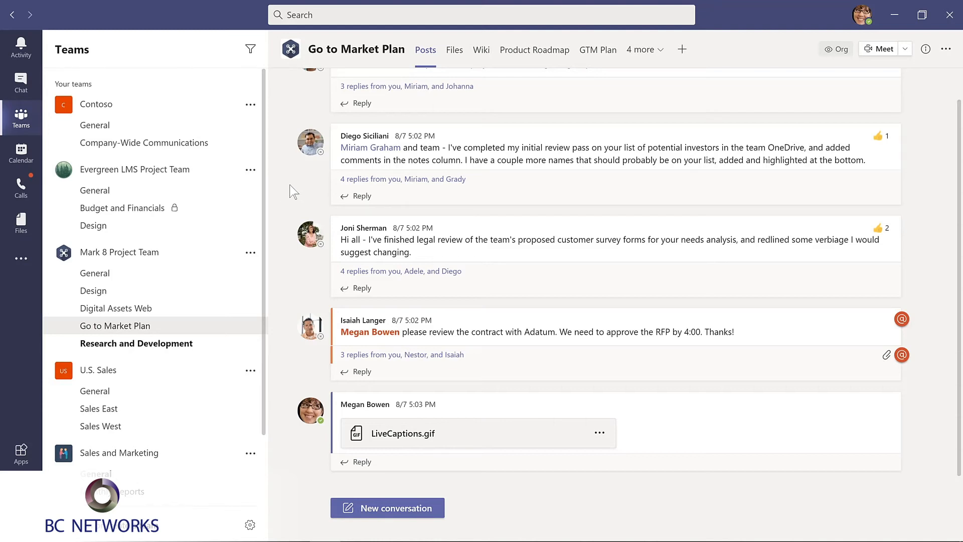
- Save the potential investors message and the legal review message in the Go to Market Plan channel
{"action": "mouse_move", "coordinate": [608, 144]}
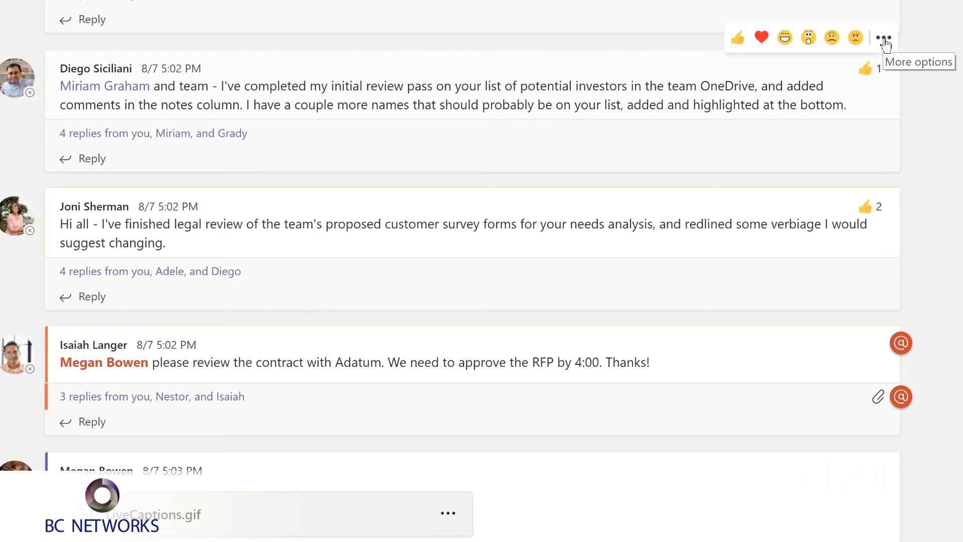
{"action": "left_click", "coordinate": [890, 116]}
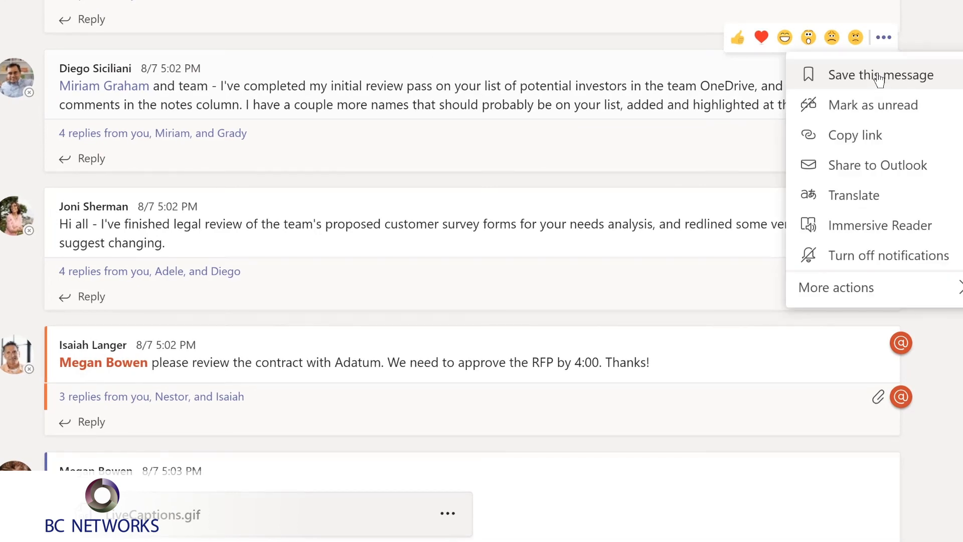
{"action": "left_click", "coordinate": [878, 79]}
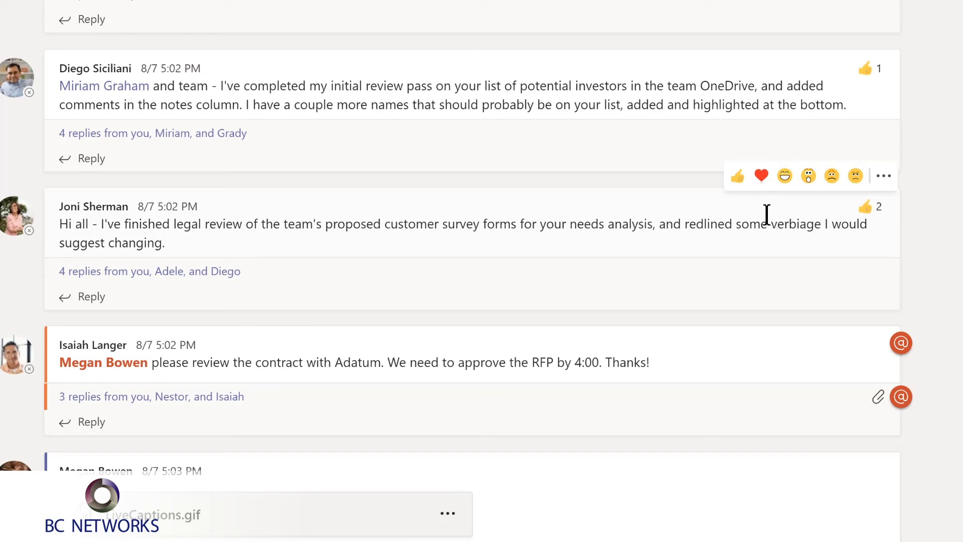
{"action": "left_click", "coordinate": [883, 177]}
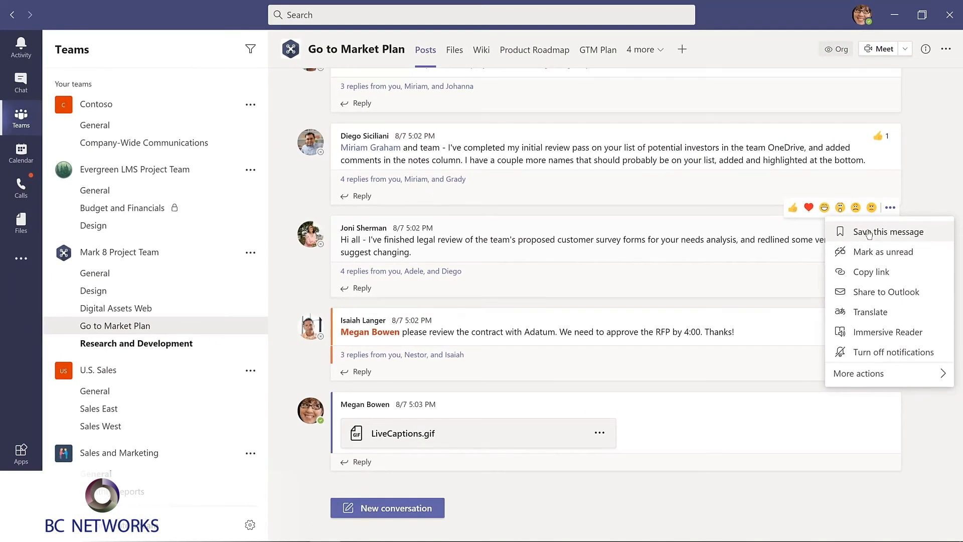
{"action": "left_click", "coordinate": [869, 232]}
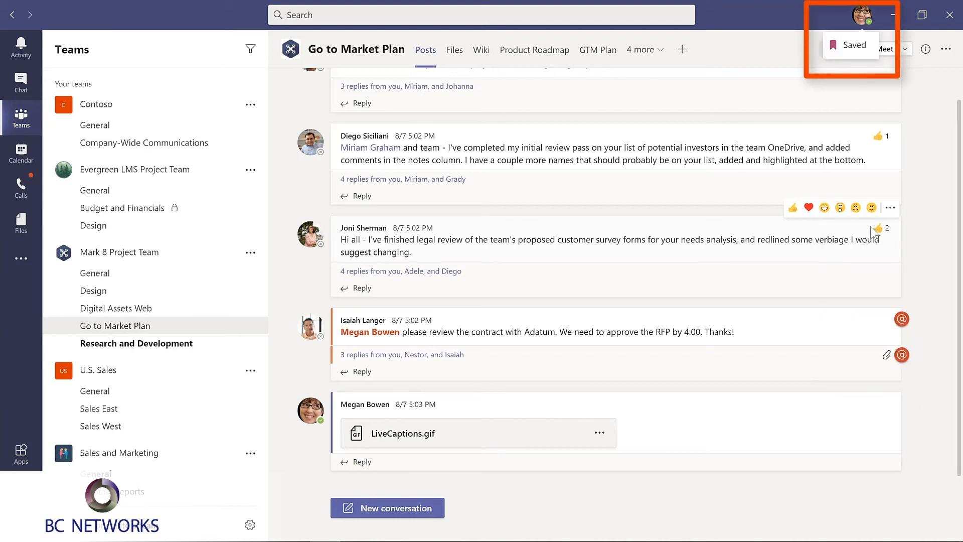
{"action": "mouse_move", "coordinate": [872, 231]}
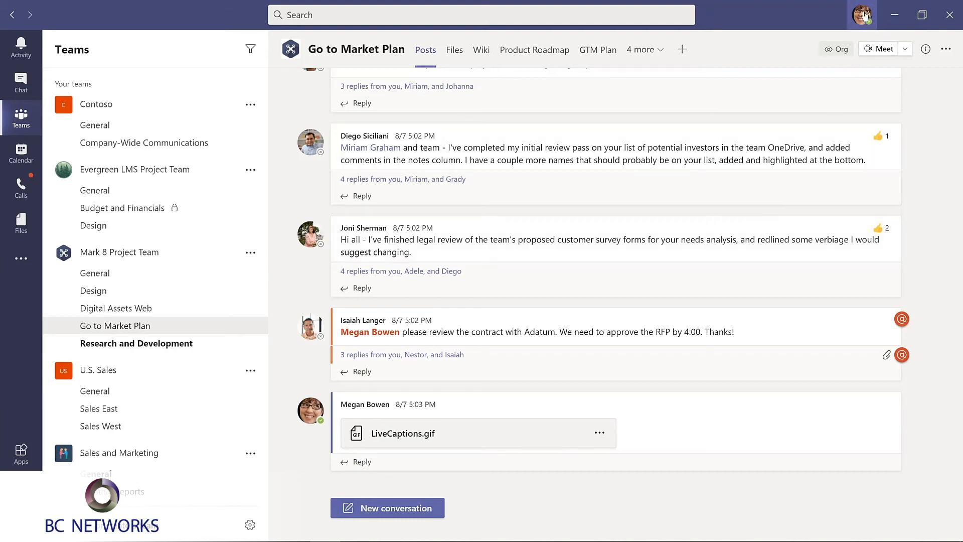
- Open the saved messages list from the profile and view the saved message about potential investors
{"action": "left_click", "coordinate": [864, 16]}
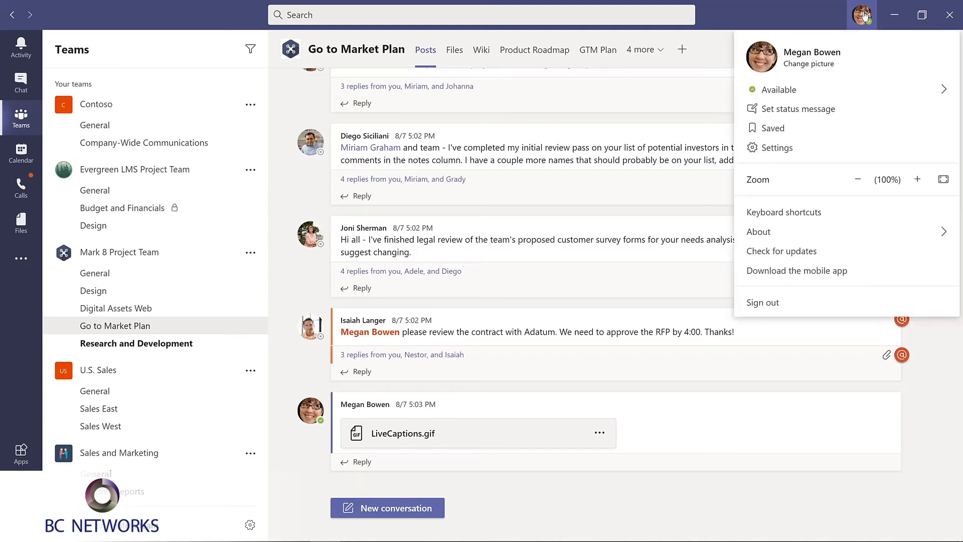
{"action": "left_click", "coordinate": [773, 129]}
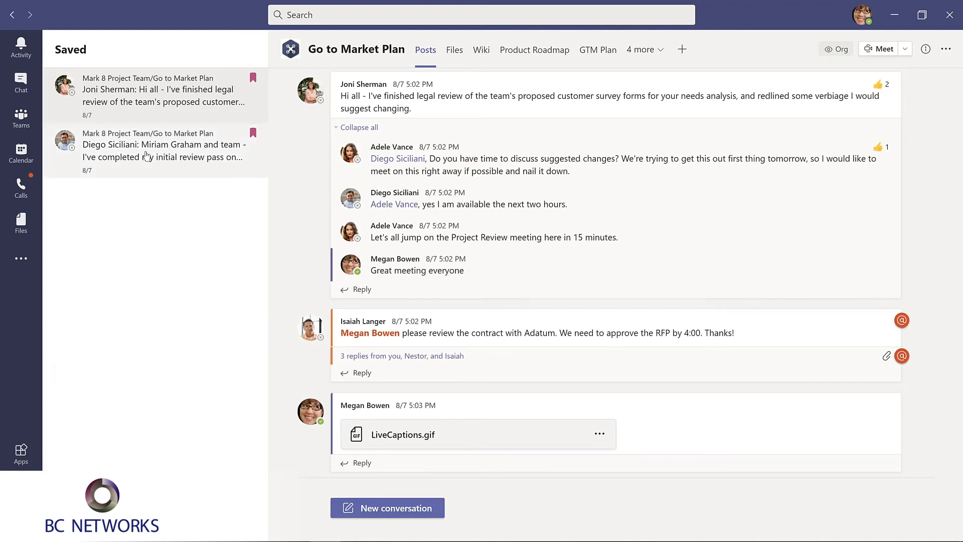
{"action": "left_click", "coordinate": [220, 144]}
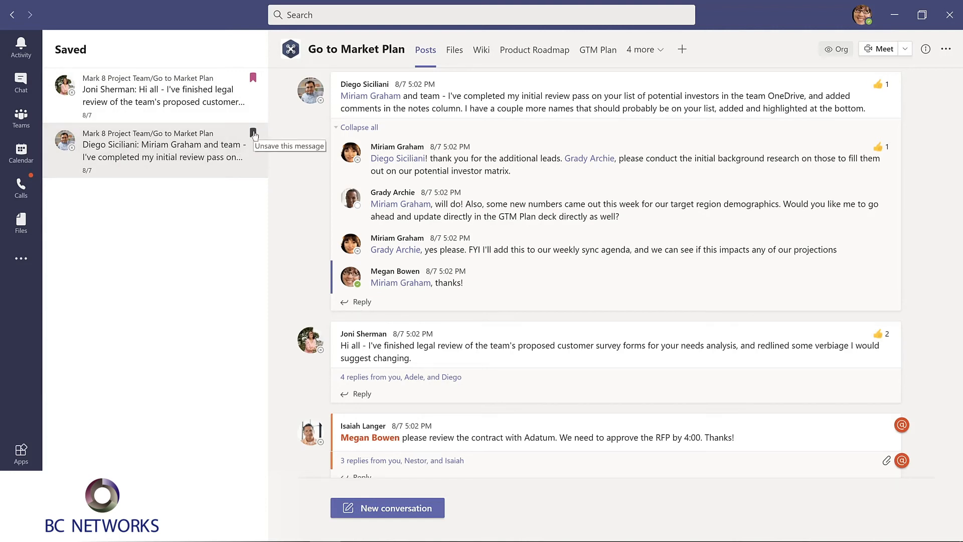
{"action": "left_click", "coordinate": [254, 133]}
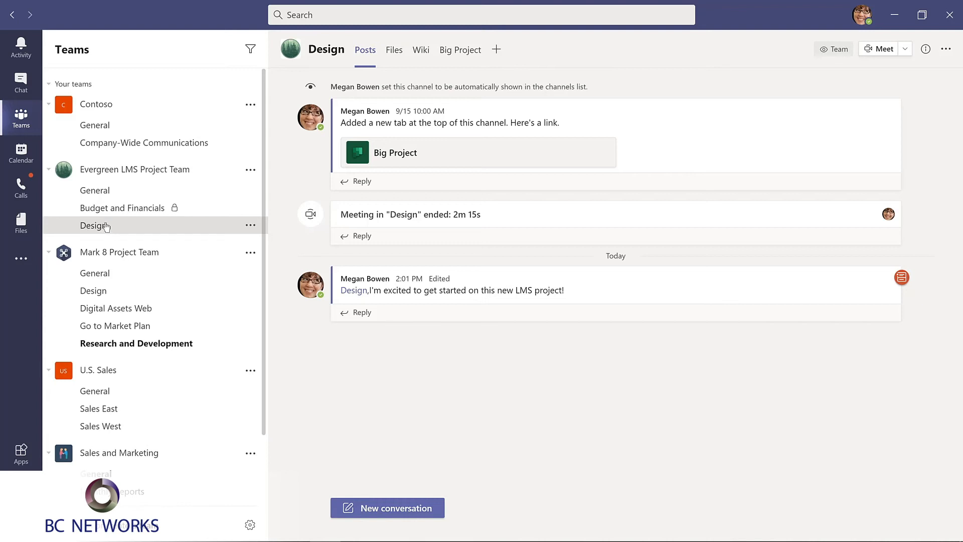
- Open the saved messages list with the /saved command and unsave the message about potential investors
{"action": "left_click", "coordinate": [339, 13]}
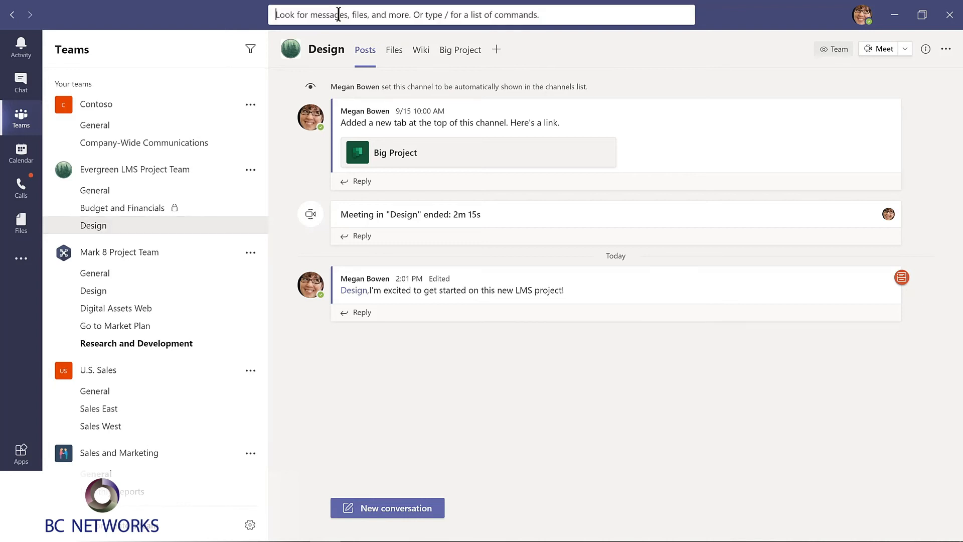
{"action": "type", "text": "/saved"}
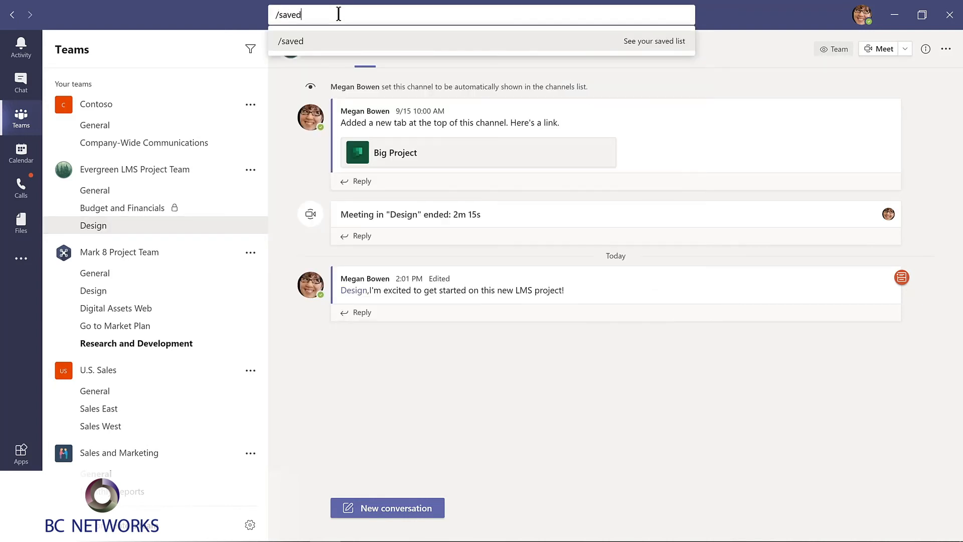
{"action": "key", "text": "Return"}
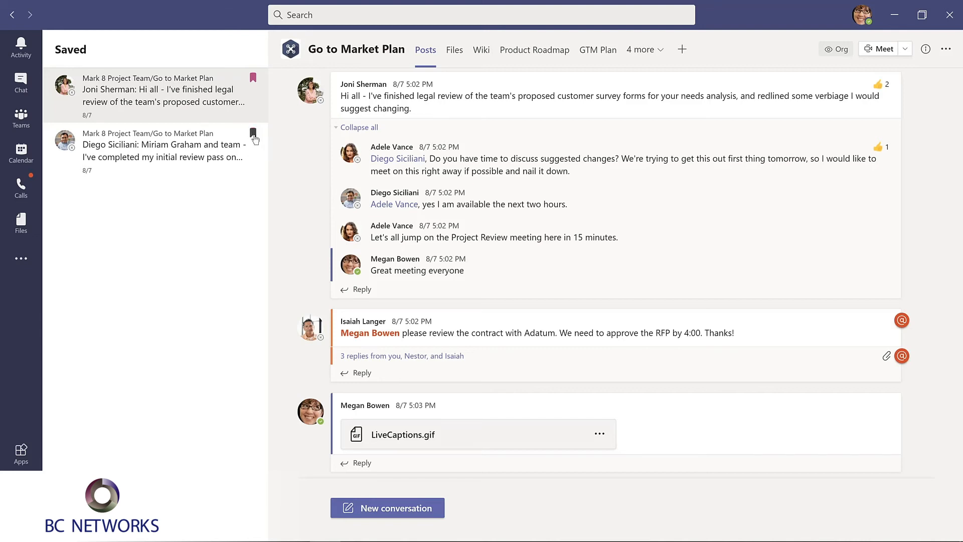
{"action": "left_click", "coordinate": [253, 133]}
- Save the Adatum contract review message in the Go to Market Plan channel and unsave it again
{"action": "left_click", "coordinate": [22, 119]}
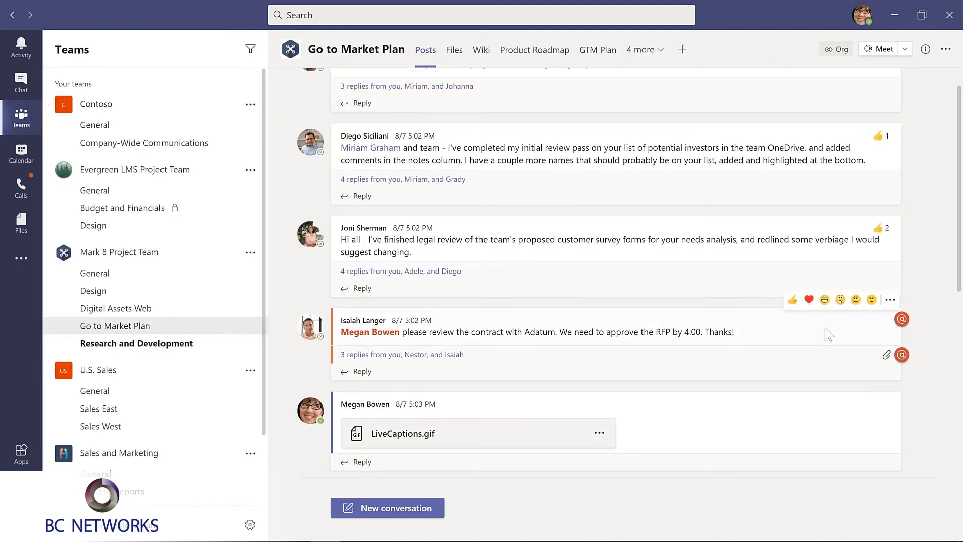
{"action": "left_click", "coordinate": [890, 299]}
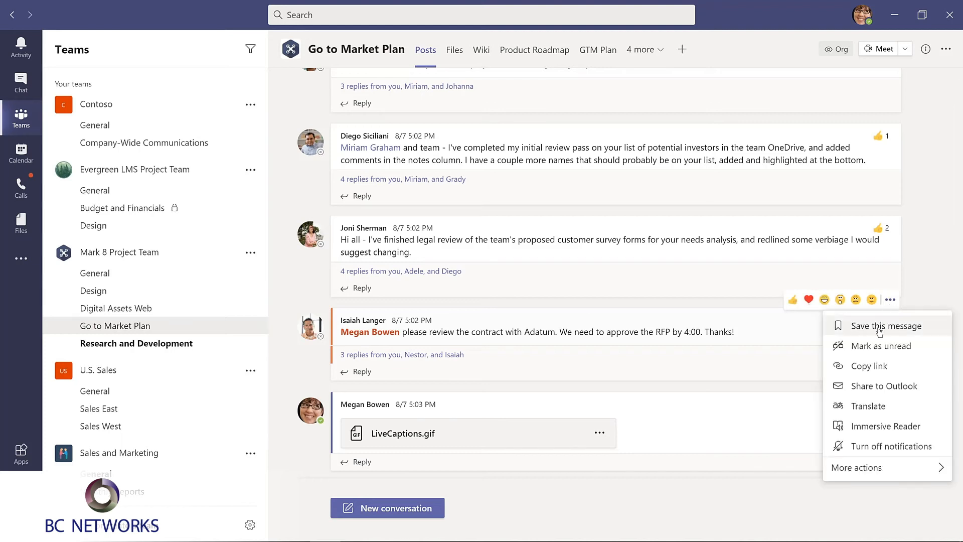
{"action": "left_click", "coordinate": [881, 326]}
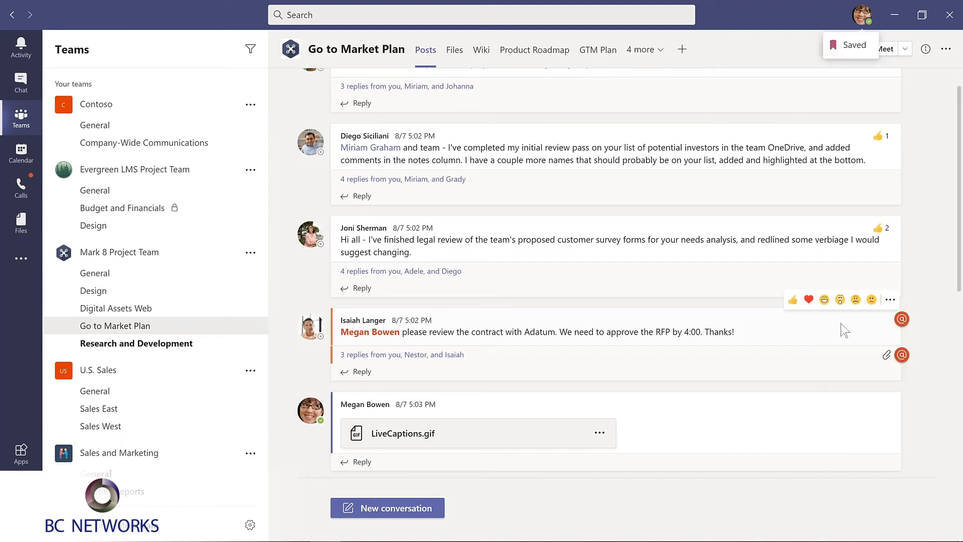
{"action": "left_click", "coordinate": [890, 300]}
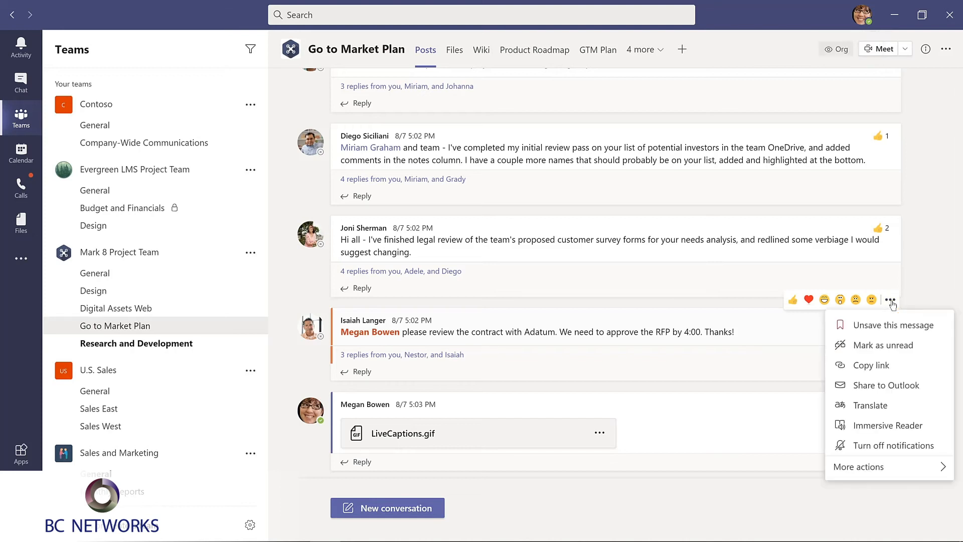
{"action": "left_click", "coordinate": [880, 327]}
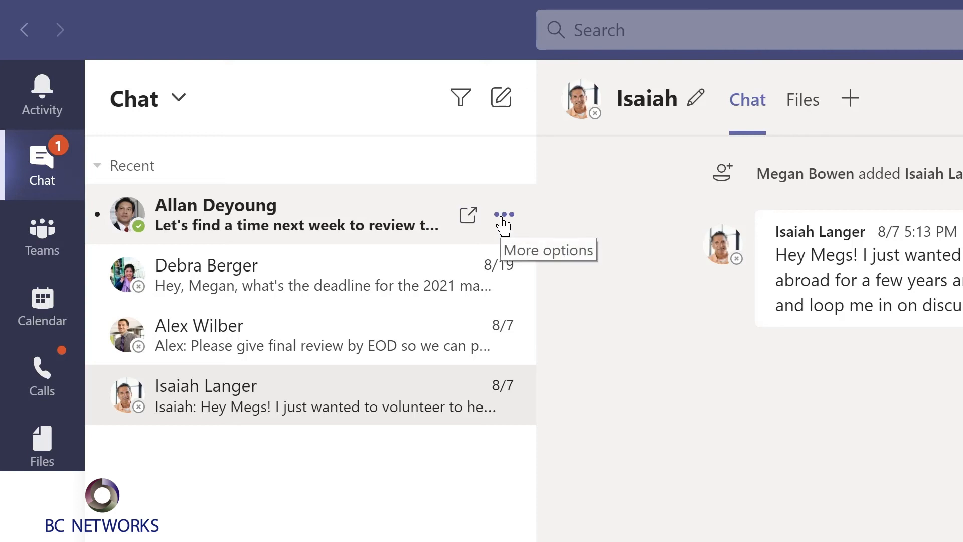
- Pin the unread chat about finding a time next week for a review
{"action": "left_click", "coordinate": [503, 216]}
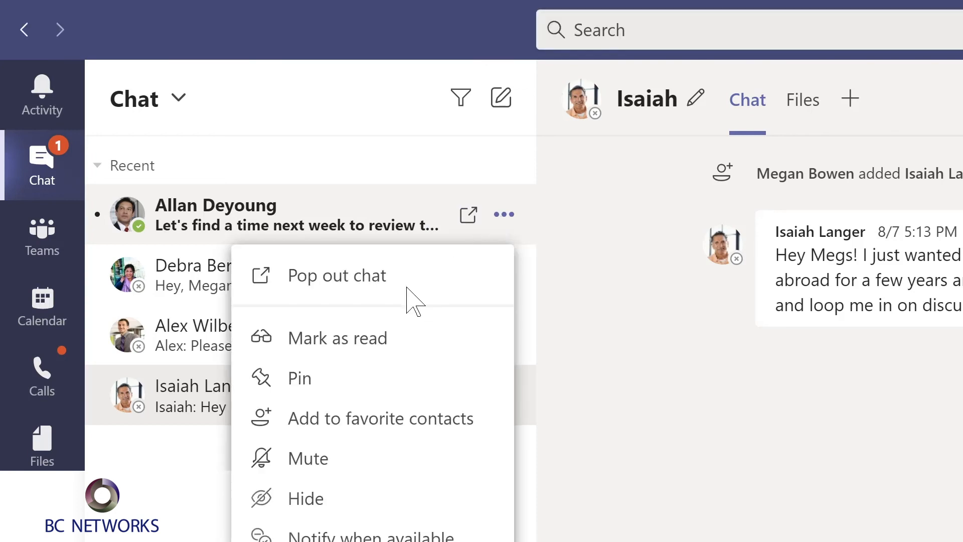
{"action": "left_click", "coordinate": [301, 385]}
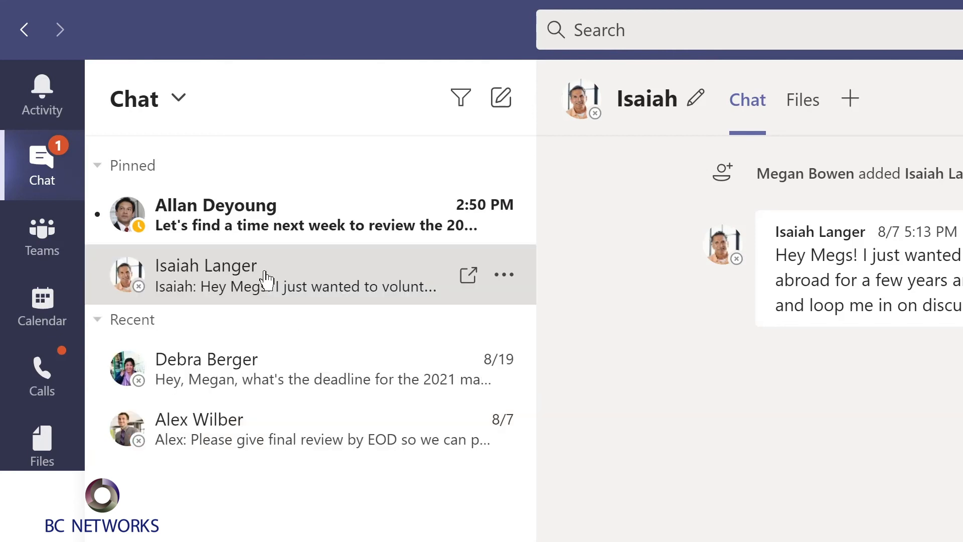
- Move the pinned chat about volunteering to the top of the pinned chats and unpin it
{"action": "left_click_drag", "start_coordinate": [265, 276], "coordinate": [267, 200]}
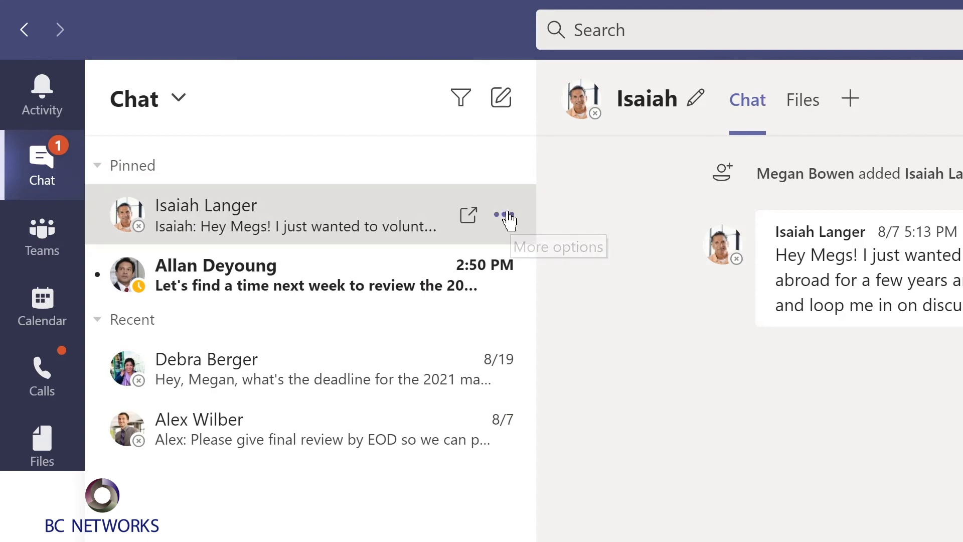
{"action": "left_click", "coordinate": [504, 216]}
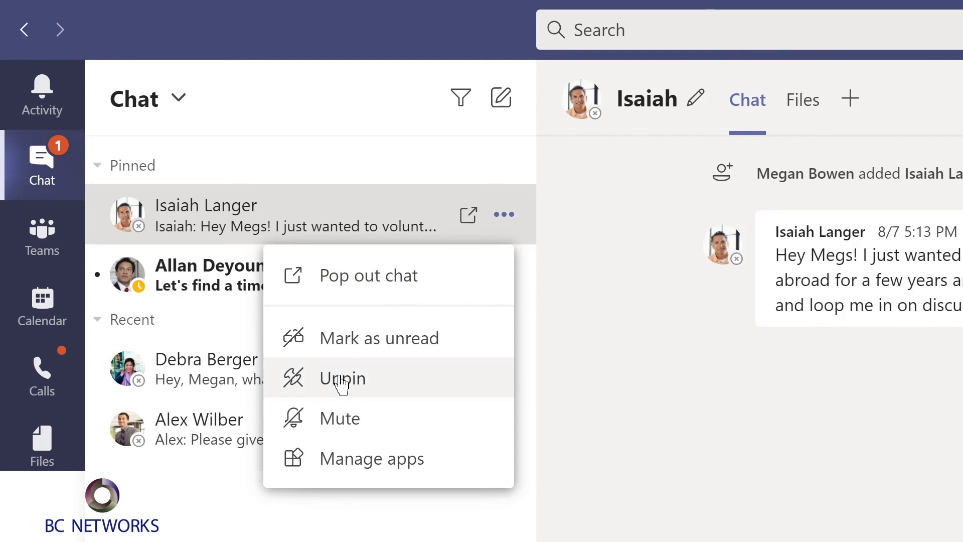
{"action": "left_click", "coordinate": [346, 383]}
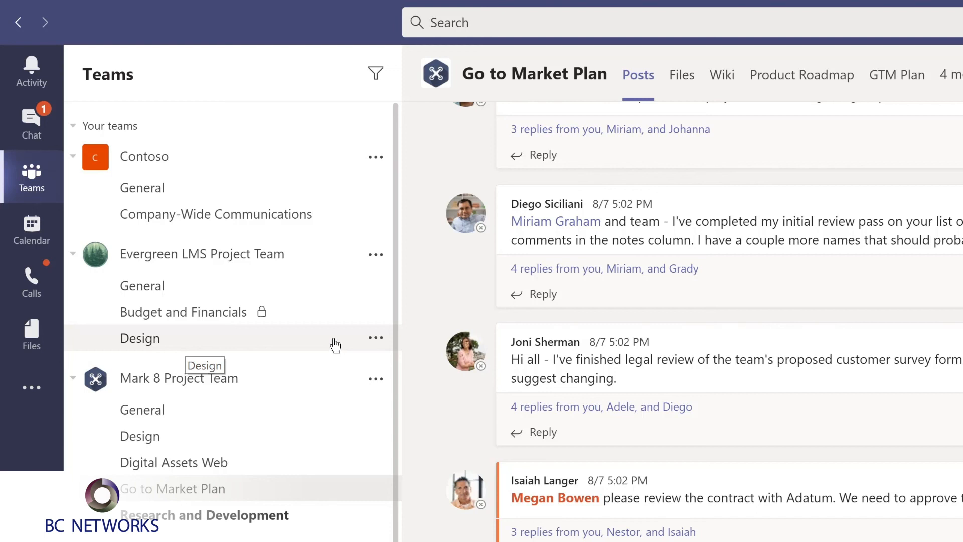
- Pin the Design channel of the Evergreen LMS Project Team
{"action": "left_click", "coordinate": [375, 339]}
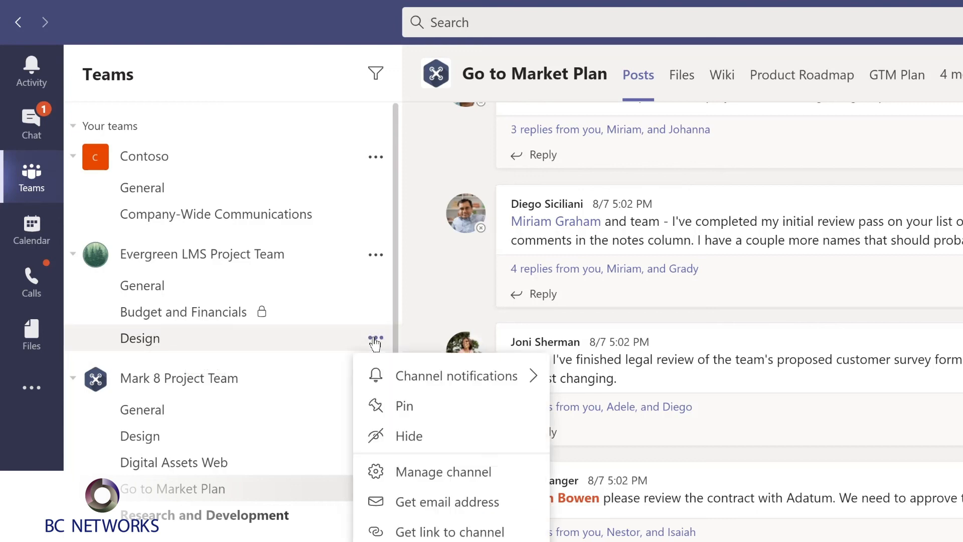
{"action": "left_click", "coordinate": [402, 407]}
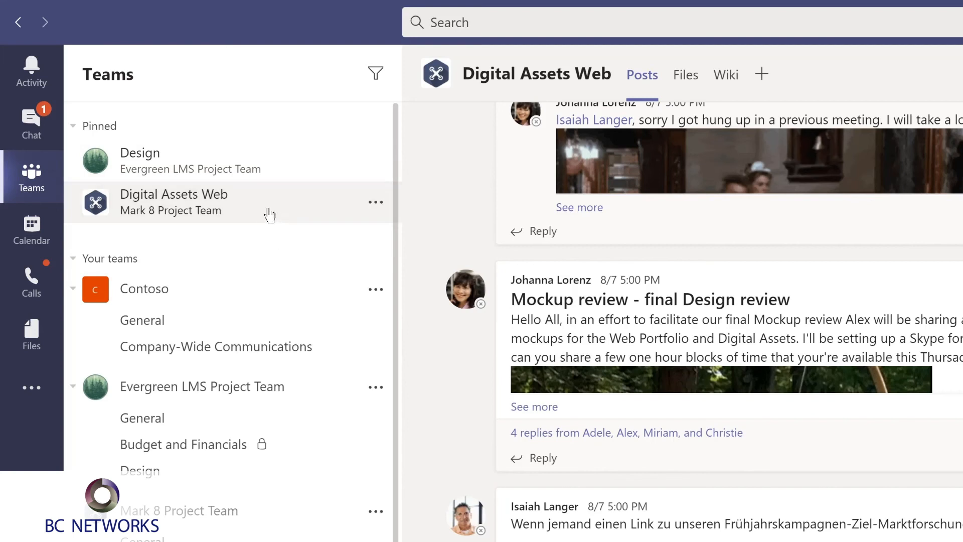
- Move the Digital Assets Web channel above Design in the pinned channels and unpin it
{"action": "left_click_drag", "start_coordinate": [267, 210], "coordinate": [269, 149]}
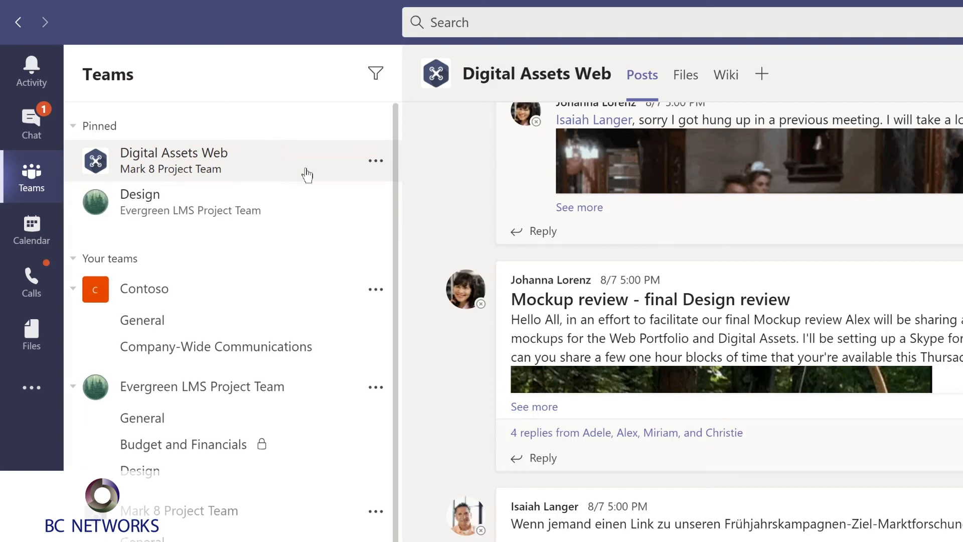
{"action": "left_click", "coordinate": [375, 162]}
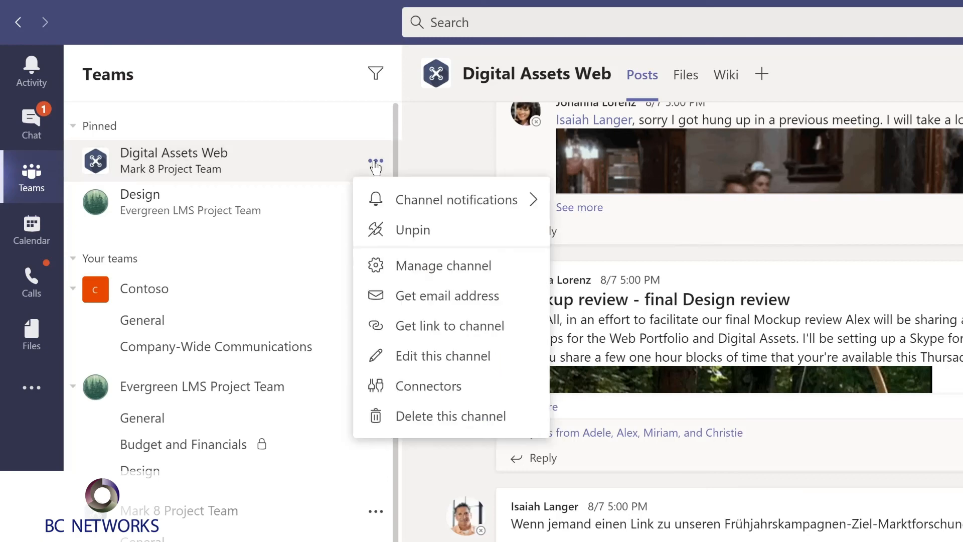
{"action": "left_click", "coordinate": [393, 231]}
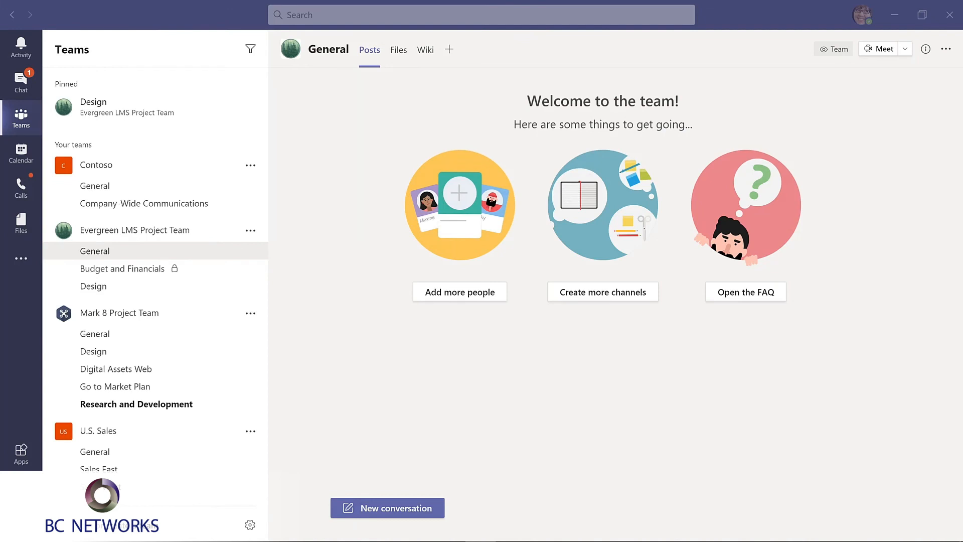
- Start a formatted conversation in the Evergreen LMS Project Team's General channel with the subject "I'm excited to start planning our new LMS!"
{"action": "left_click", "coordinate": [367, 508]}
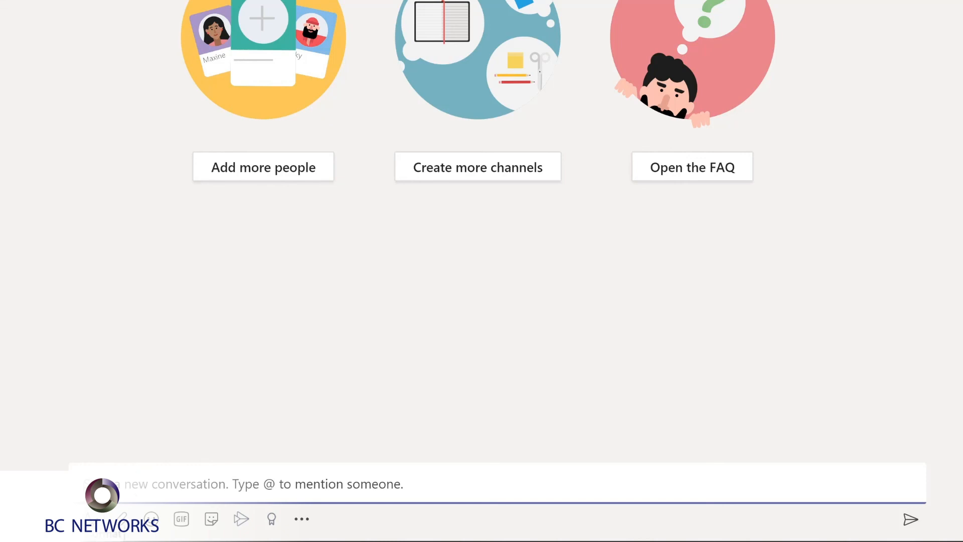
{"action": "left_click", "coordinate": [88, 518]}
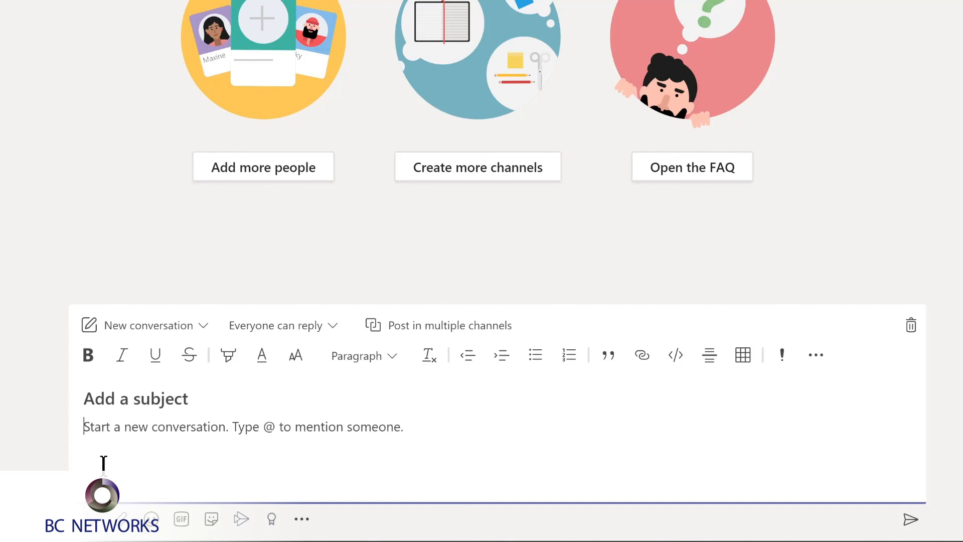
{"action": "left_click", "coordinate": [123, 400]}
{"action": "type", "text": "I'm "}
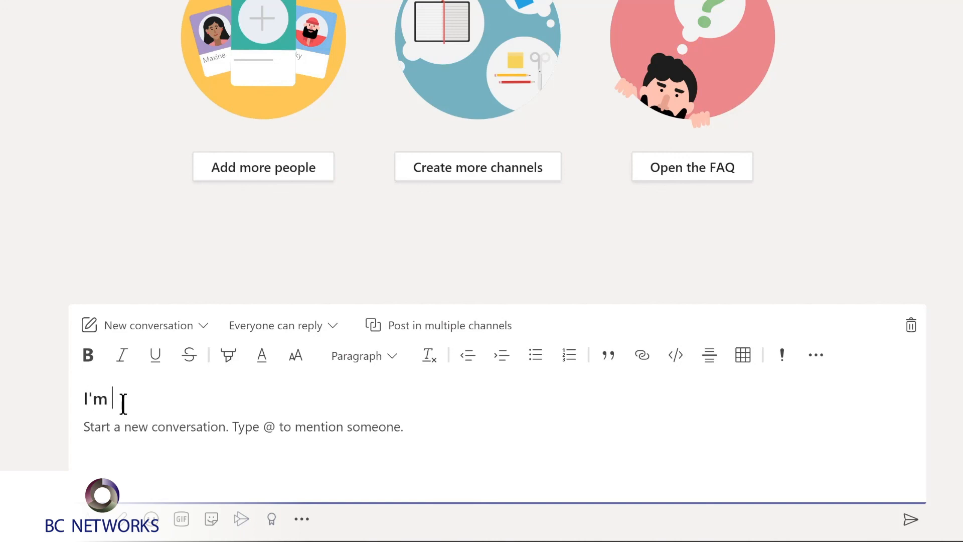
{"action": "type", "text": "excited to start planning our new LMS!"}
- Write "We'll be sharing details and actions in the Design channel" as the message body, with Design as a channel mention
{"action": "left_click", "coordinate": [145, 432]}
{"action": "type", "text": "W"}
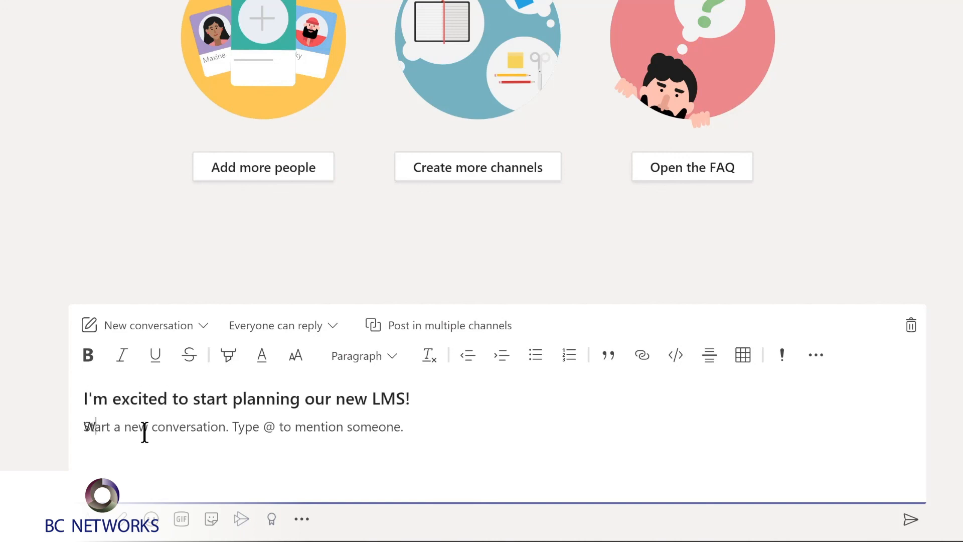
{"action": "type", "text": "e'll be sharing details and actions in the @Design"}
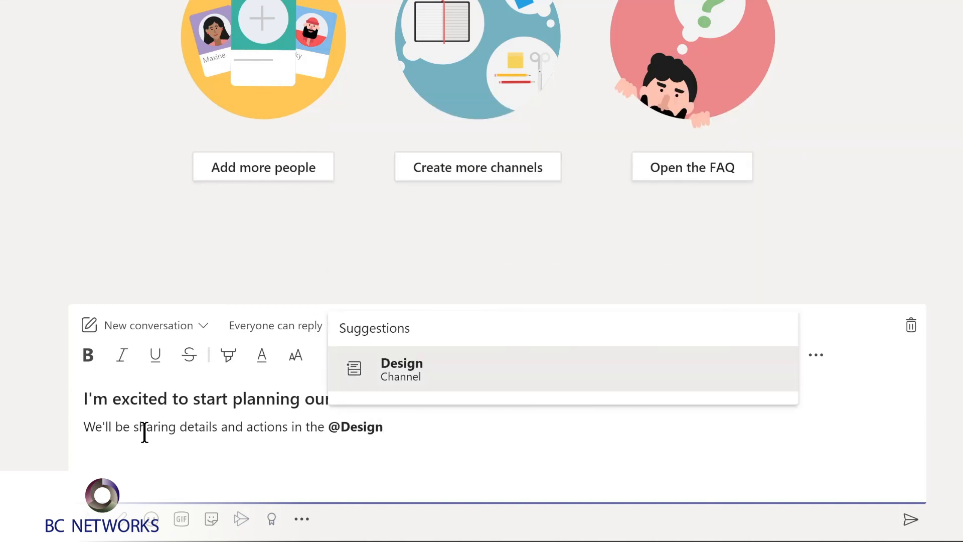
{"action": "key", "text": "Return"}
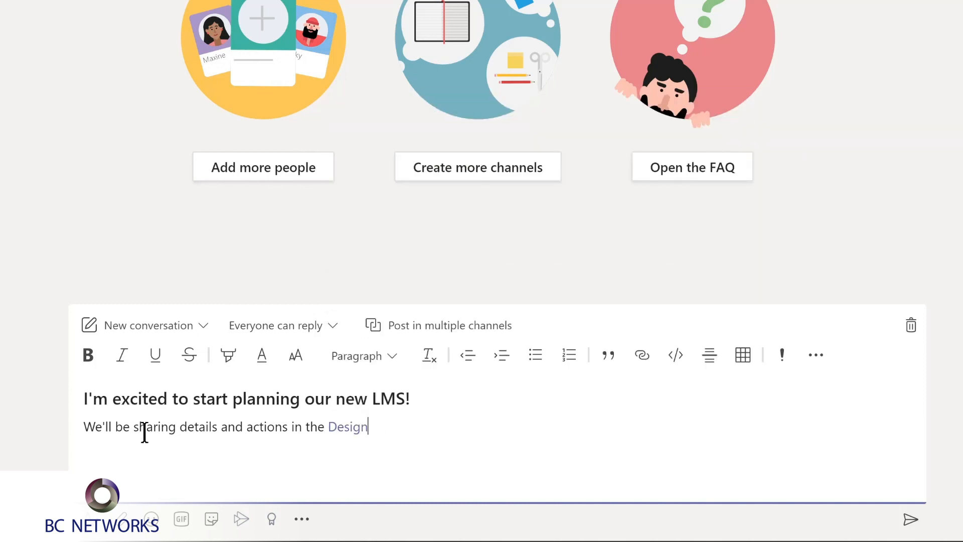
{"action": "type", "text": "channel"}
- Highlight the whole message body line in yellow
{"action": "key", "text": "ctrl+Home"}
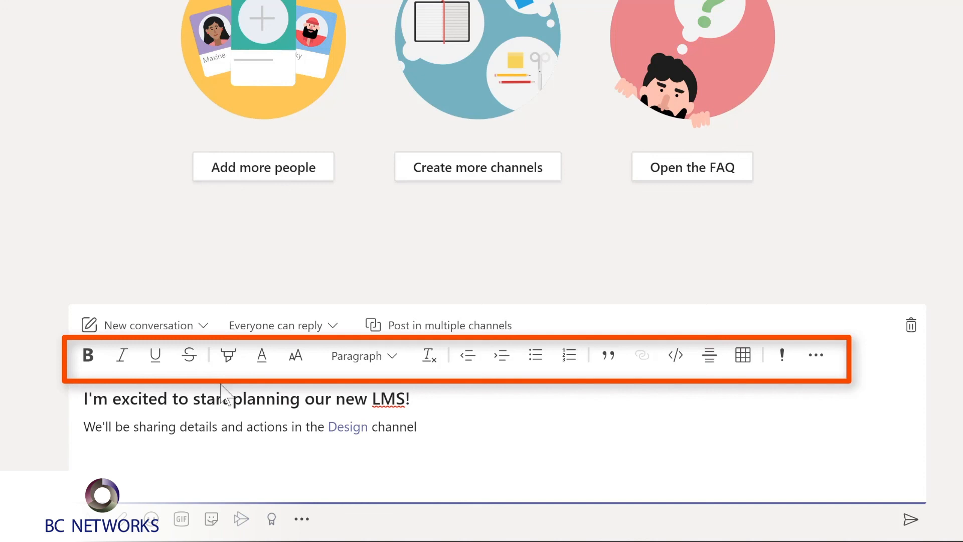
{"action": "triple_click", "coordinate": [141, 423]}
{"action": "left_click", "coordinate": [227, 355]}
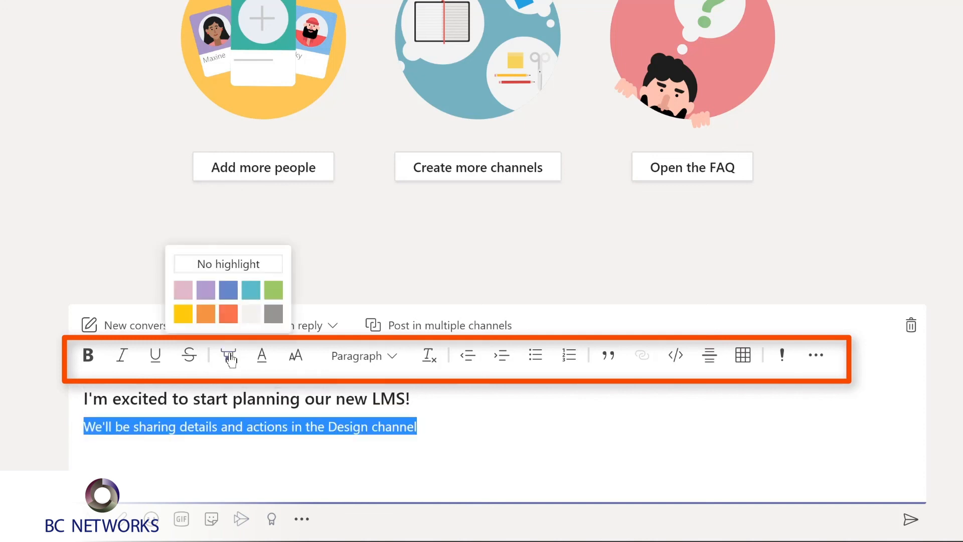
{"action": "left_click", "coordinate": [183, 313]}
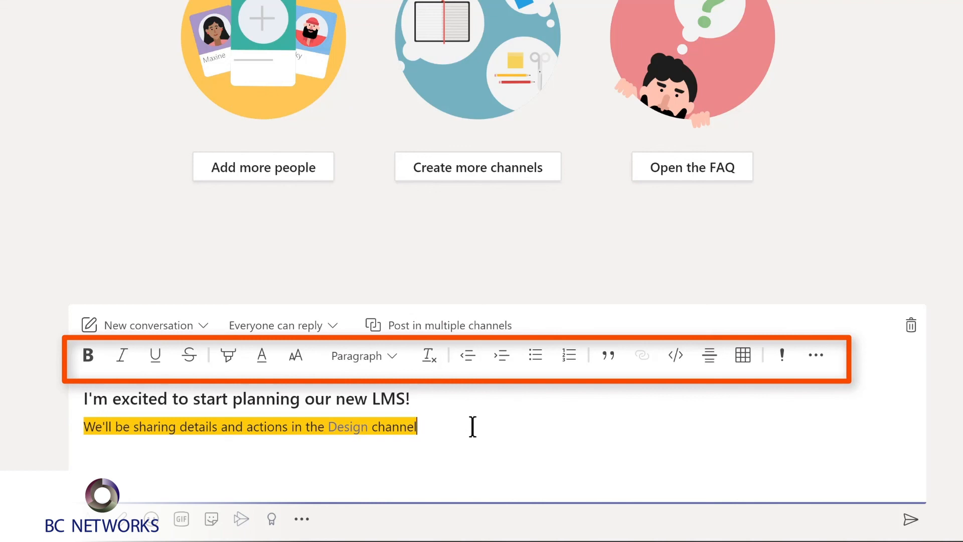
- Insert a smiley emoji below the body text, followed by a GIF of the cheering man in a grey sweater found with "yay"
{"action": "left_click", "coordinate": [216, 474]}
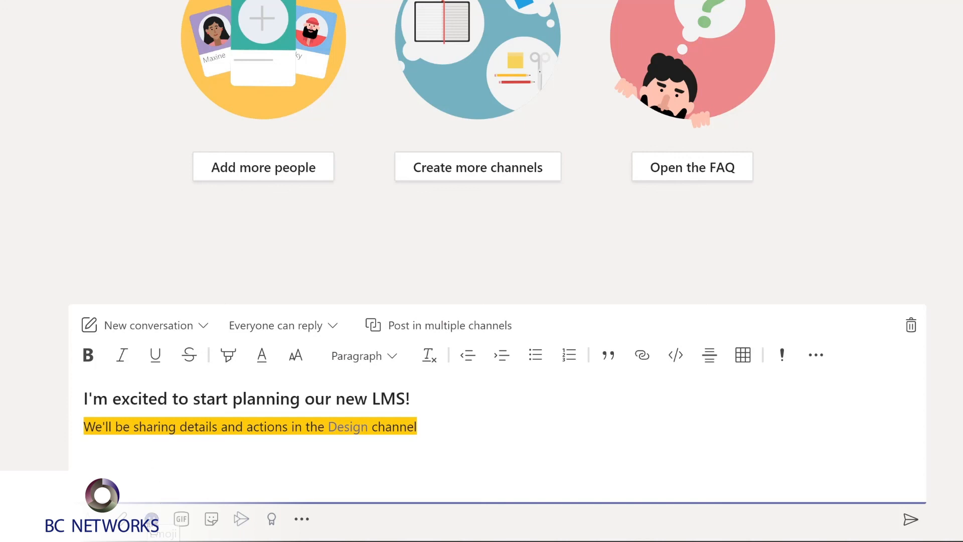
{"action": "left_click", "coordinate": [151, 519]}
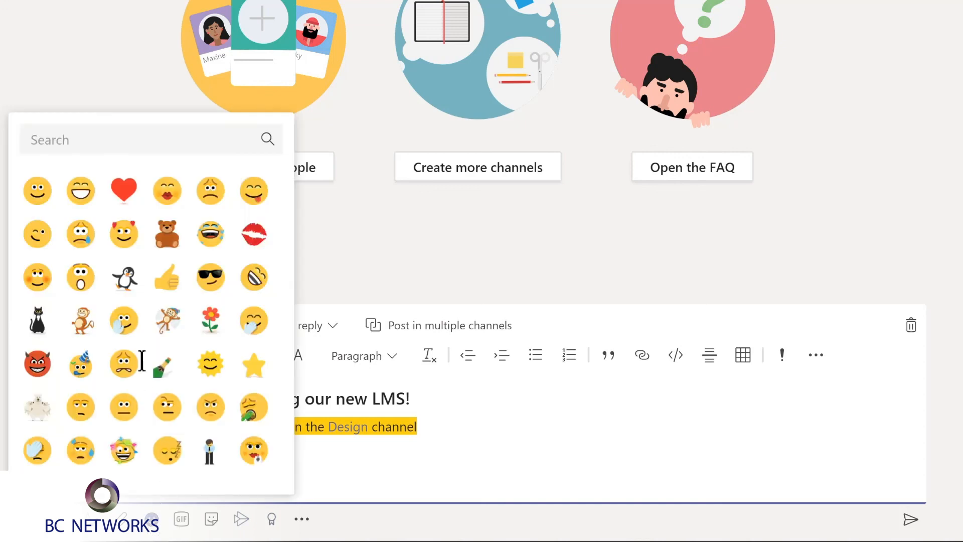
{"action": "left_click", "coordinate": [38, 191]}
{"action": "left_click", "coordinate": [182, 519]}
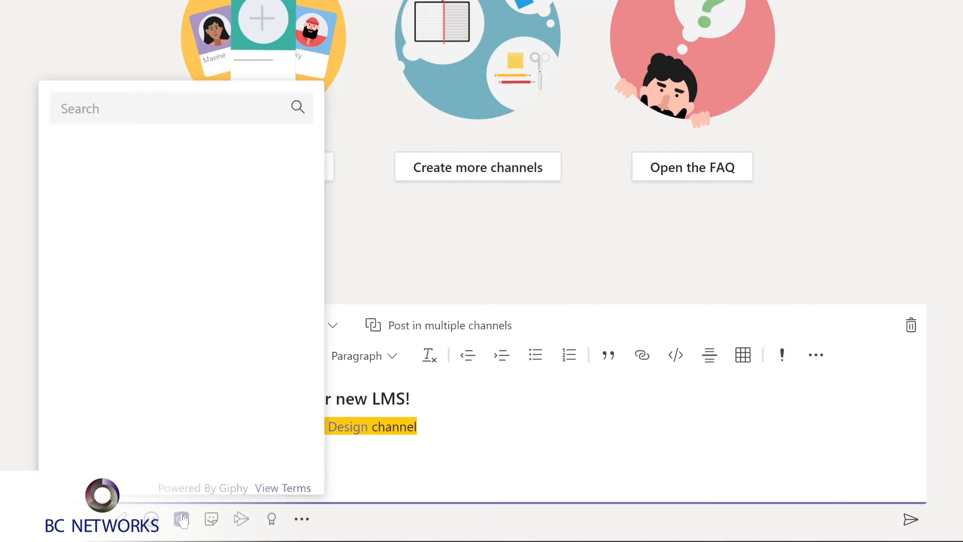
{"action": "type", "text": "yay"}
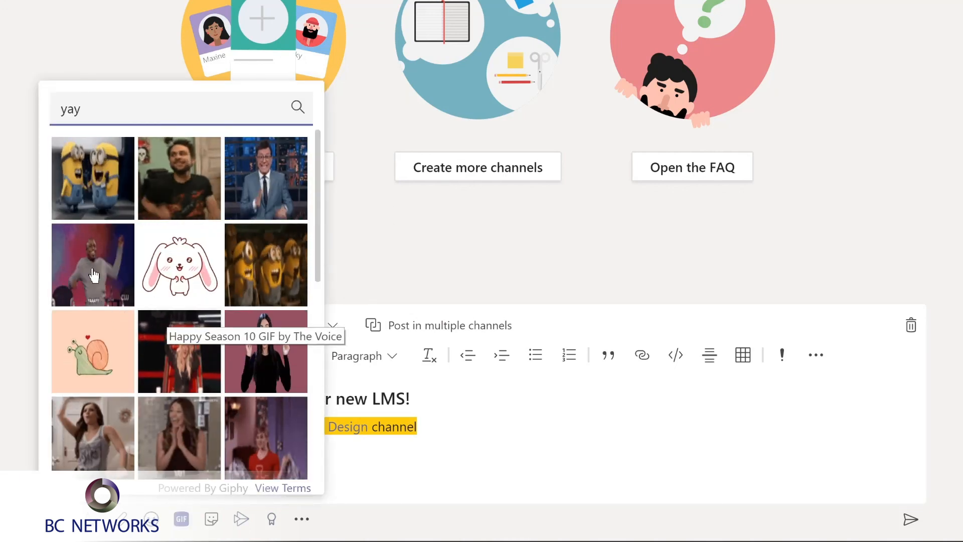
{"action": "left_click", "coordinate": [77, 273]}
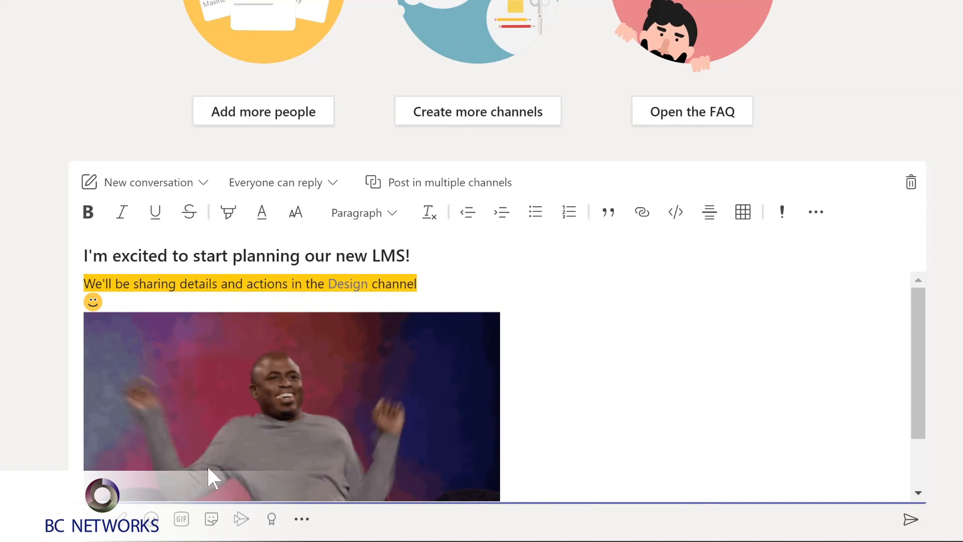
- Add the popular "OH YEAH!" sticker with its original caption and send the post
{"action": "left_click", "coordinate": [211, 521]}
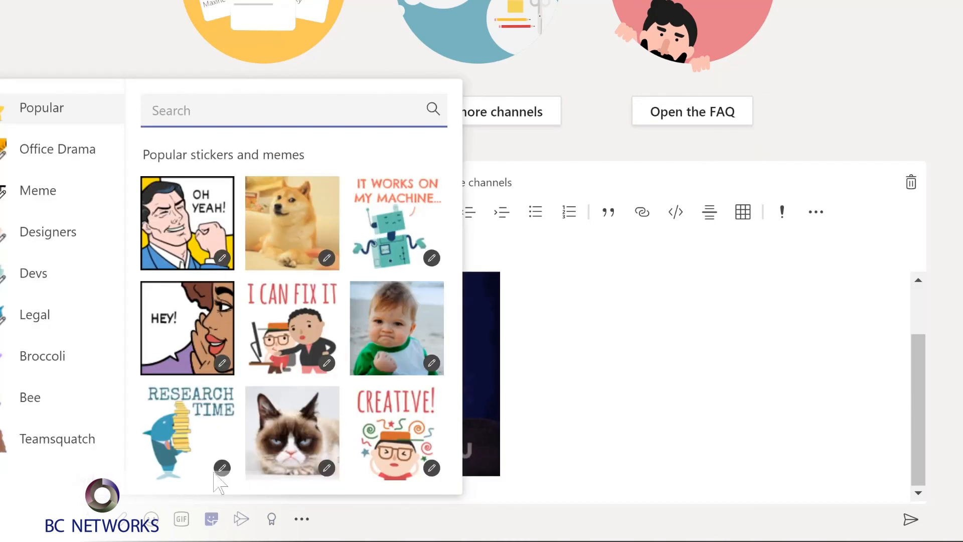
{"action": "left_click", "coordinate": [179, 256]}
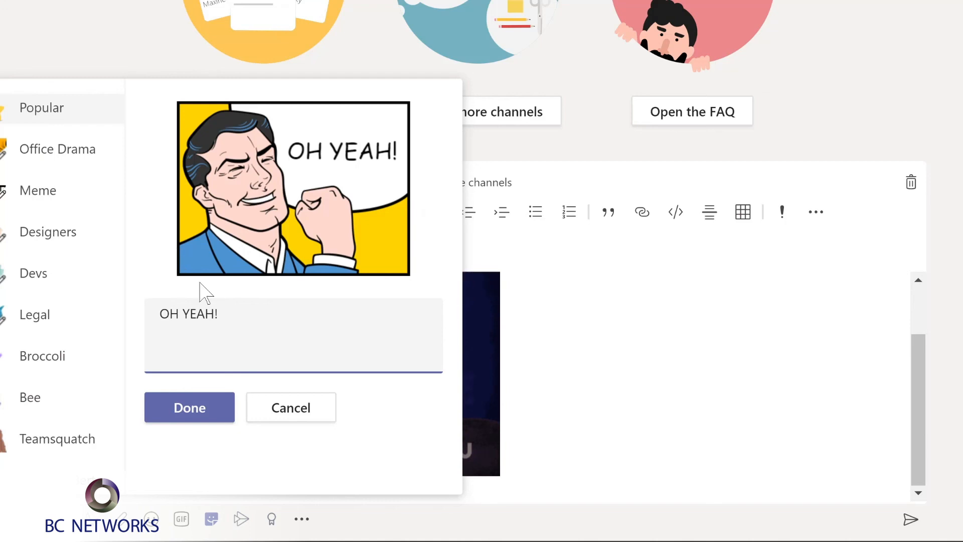
{"action": "left_click", "coordinate": [189, 406]}
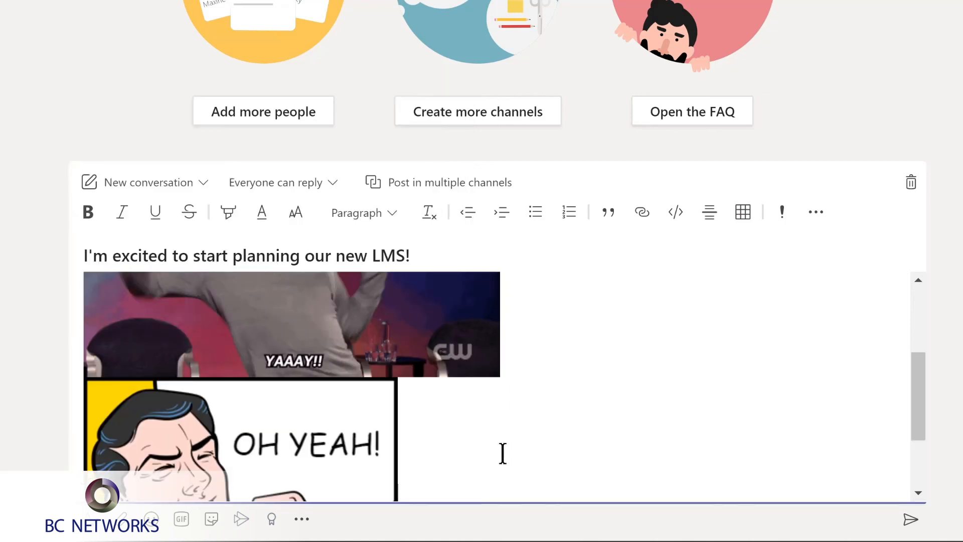
{"action": "left_click", "coordinate": [912, 522]}
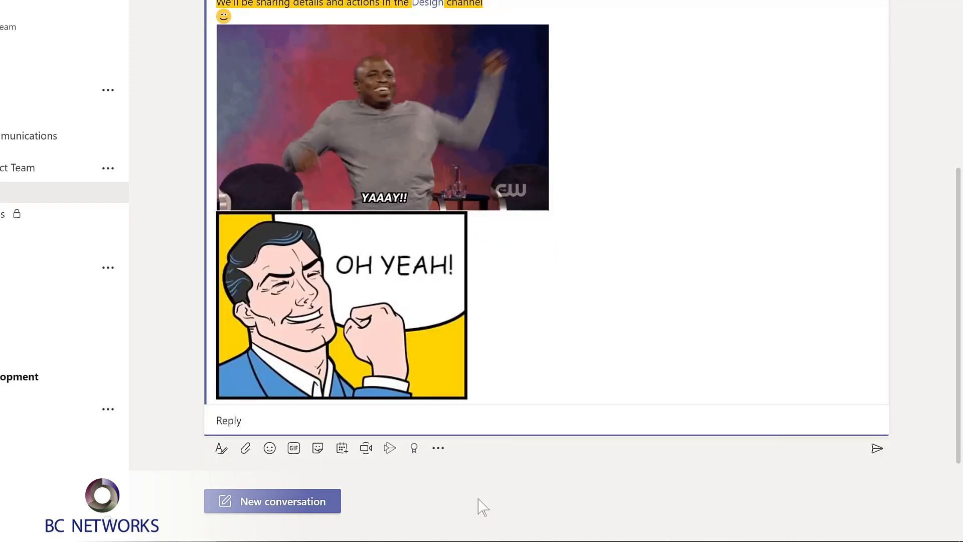
- Start another conversation in the General channel and change its post type to Announcement
{"action": "left_click", "coordinate": [236, 502]}
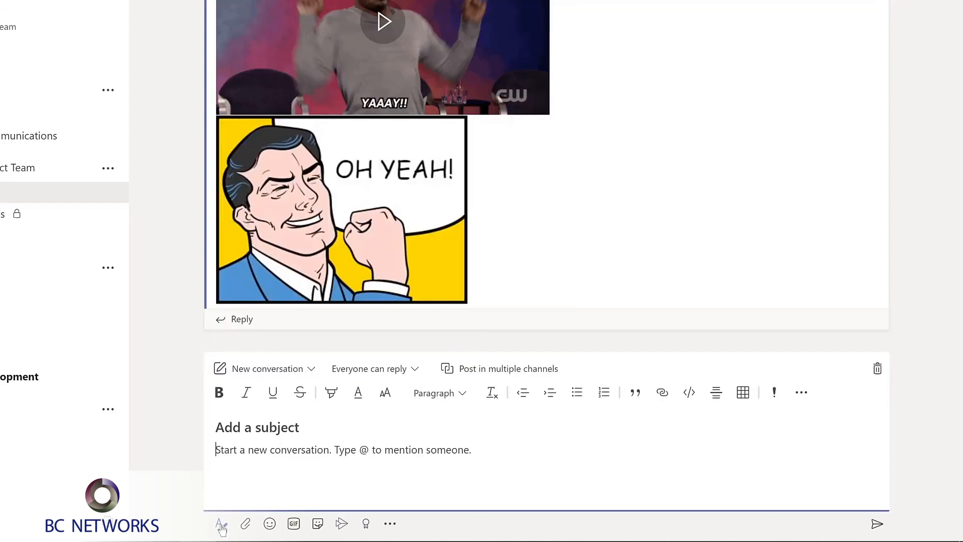
{"action": "left_click", "coordinate": [311, 373]}
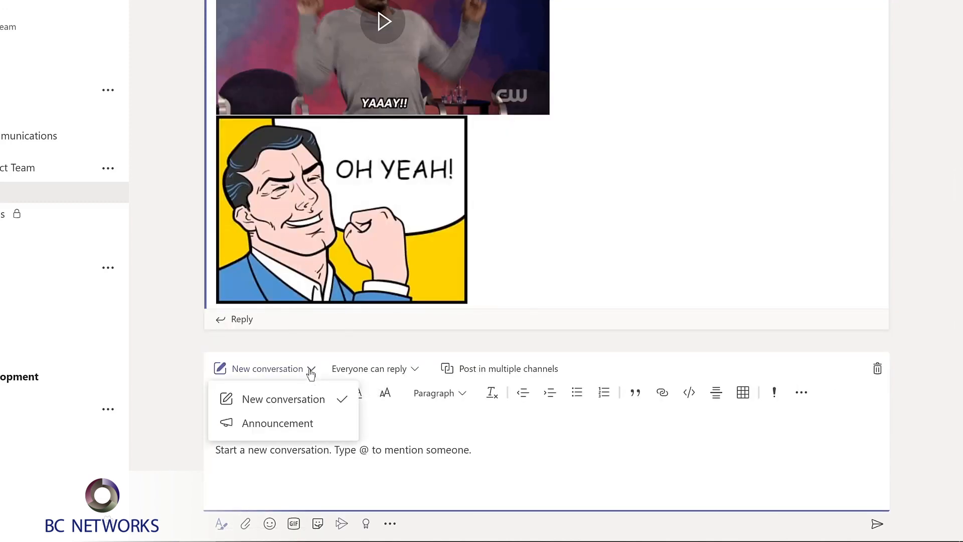
{"action": "left_click", "coordinate": [276, 425]}
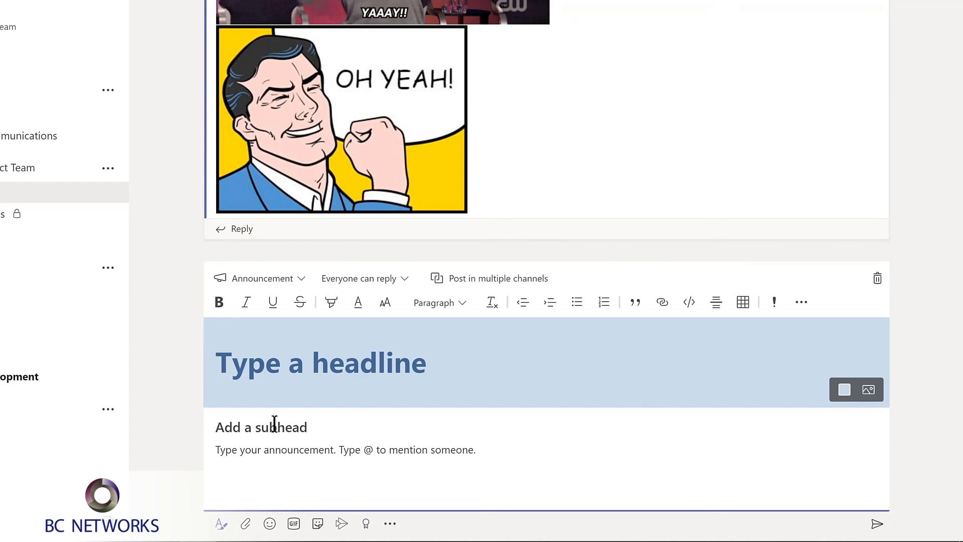
- Enter a welcome headline and subhead naming the new colleague, with the body "We're looking forward to benefiting from his extensive experience building and implementing learning systems."
{"action": "type", "text": "Welcome Nestor!"}
{"action": "key", "text": "Tab"}
{"action": "type", "text": "Welcome Nestor to the company and our project team!"}
{"action": "left_click", "coordinate": [267, 450]}
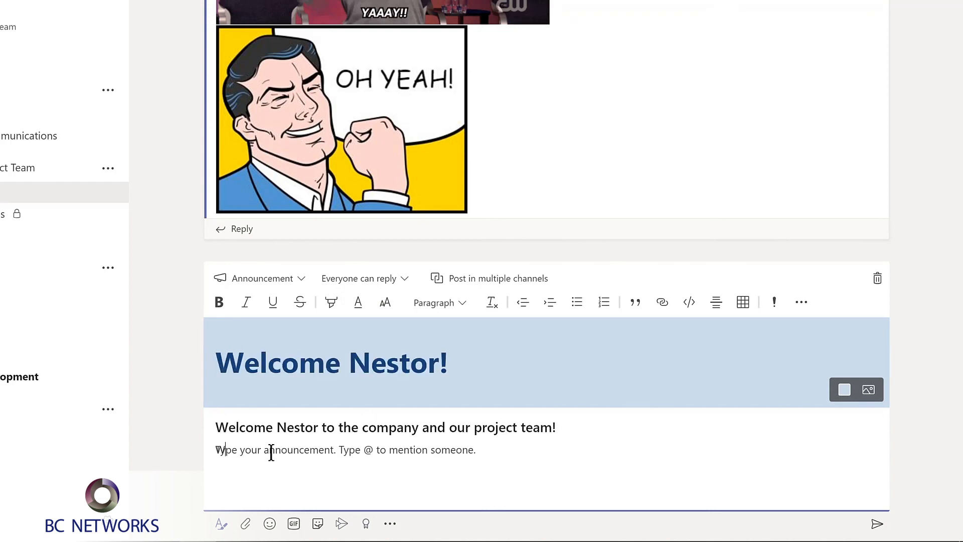
{"action": "type", "text": "We're looking forward to benefiting from his extensive experience building and implementing learning systems."}
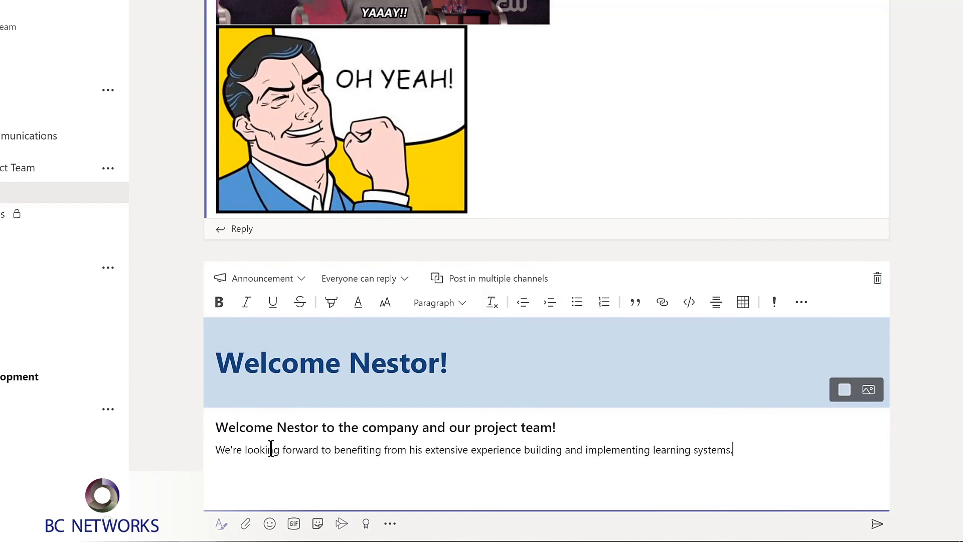
- Set the announcement headline's background color to dark teal
{"action": "left_click", "coordinate": [846, 395]}
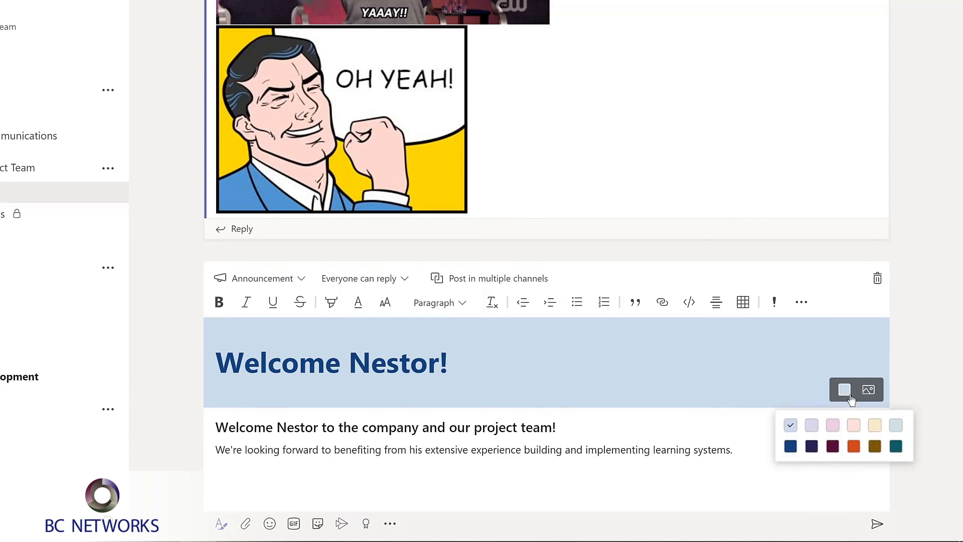
{"action": "left_click", "coordinate": [896, 446]}
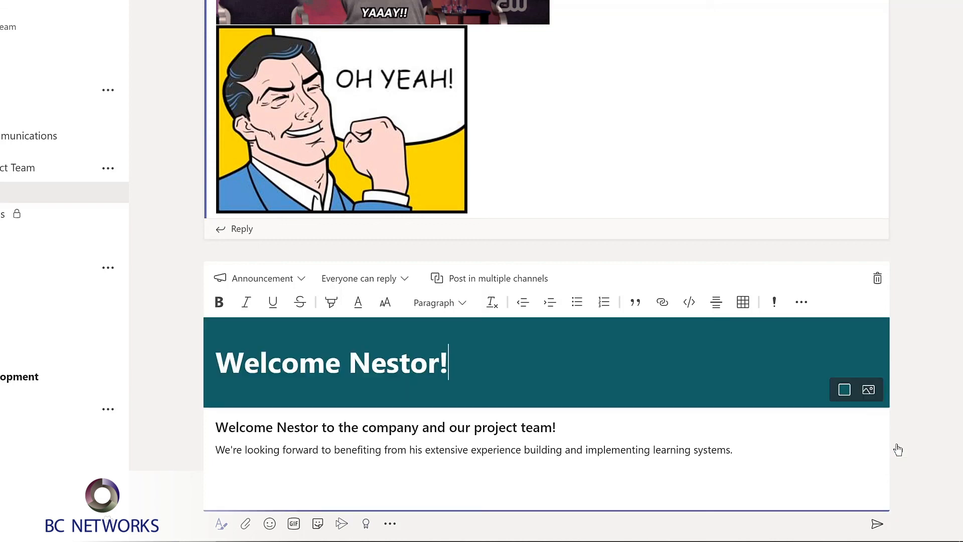
- Post the finished welcome announcement to the channel
{"action": "left_click", "coordinate": [875, 523]}
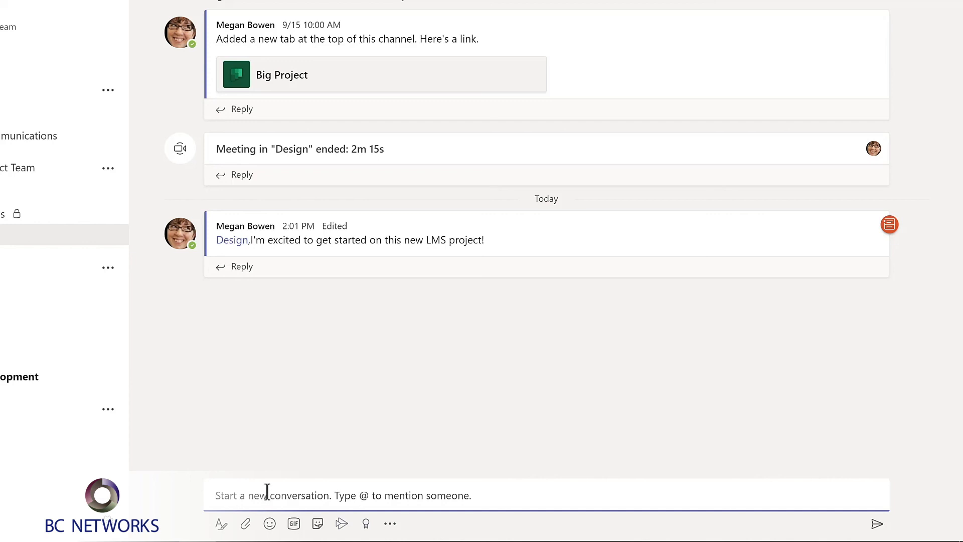
- Start a Praise message in the Design channel with the Awesome badge and add the colleague as its recipient
{"action": "left_click", "coordinate": [366, 525]}
{"action": "left_click", "coordinate": [518, 164]}
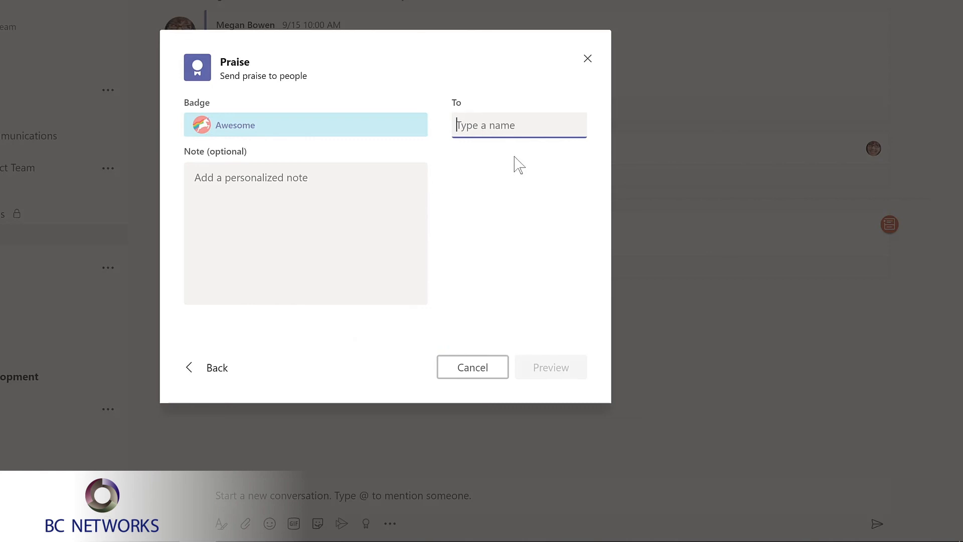
{"action": "type", "text": "lynn"}
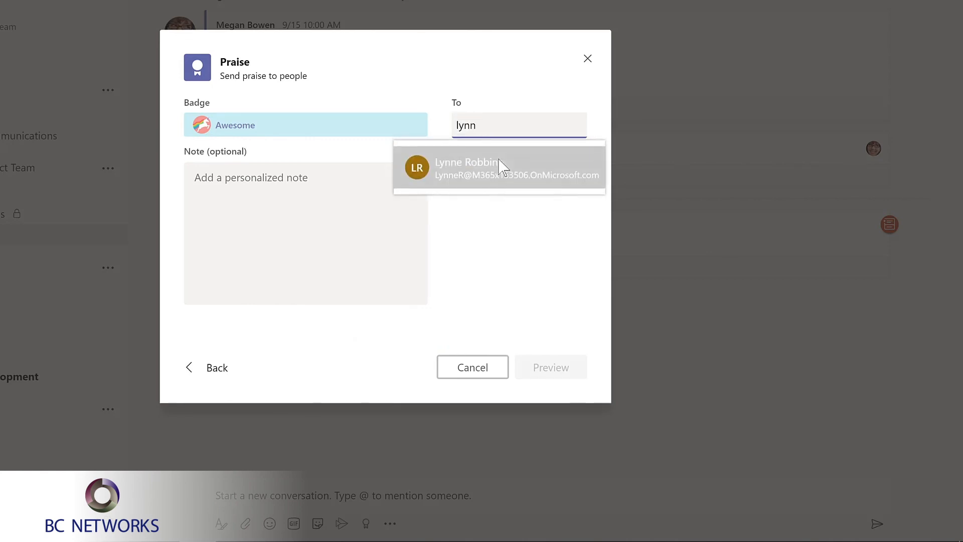
{"action": "left_click", "coordinate": [502, 166]}
- Add a note giving the recipient a big thanks by first name "for leading the first stage of our project plan!", preview the praise and send it
{"action": "left_click", "coordinate": [235, 182]}
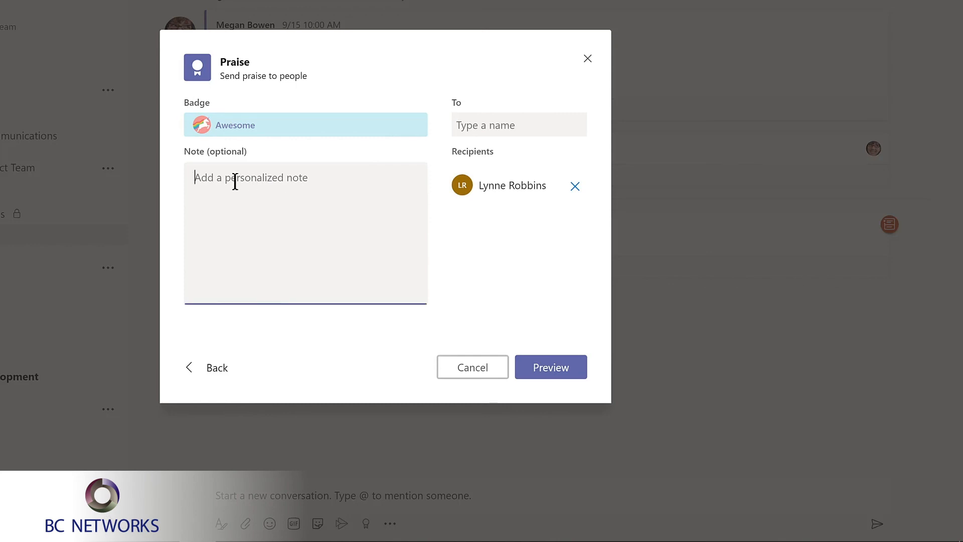
{"action": "type", "text": "A big thanks Lynne for leading the first stage of our project plan!"}
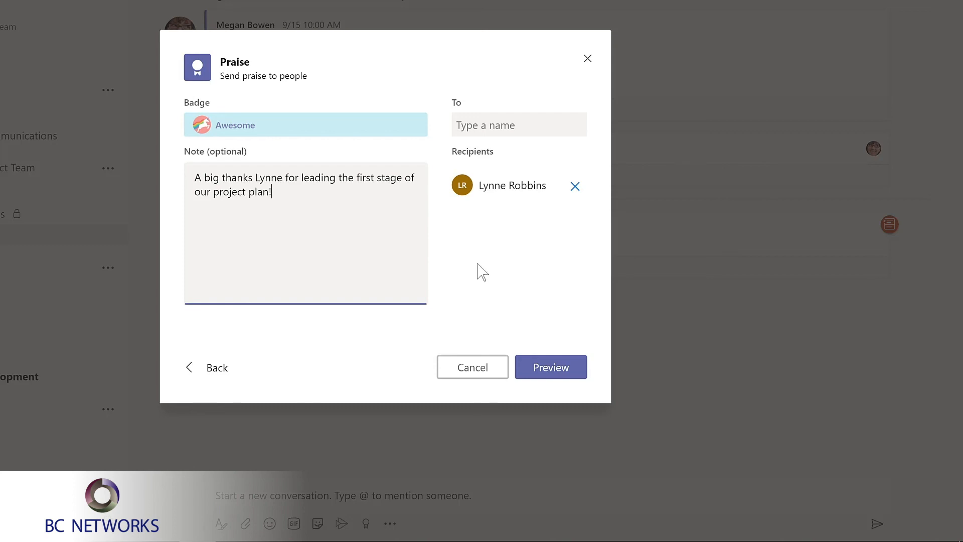
{"action": "left_click", "coordinate": [548, 369]}
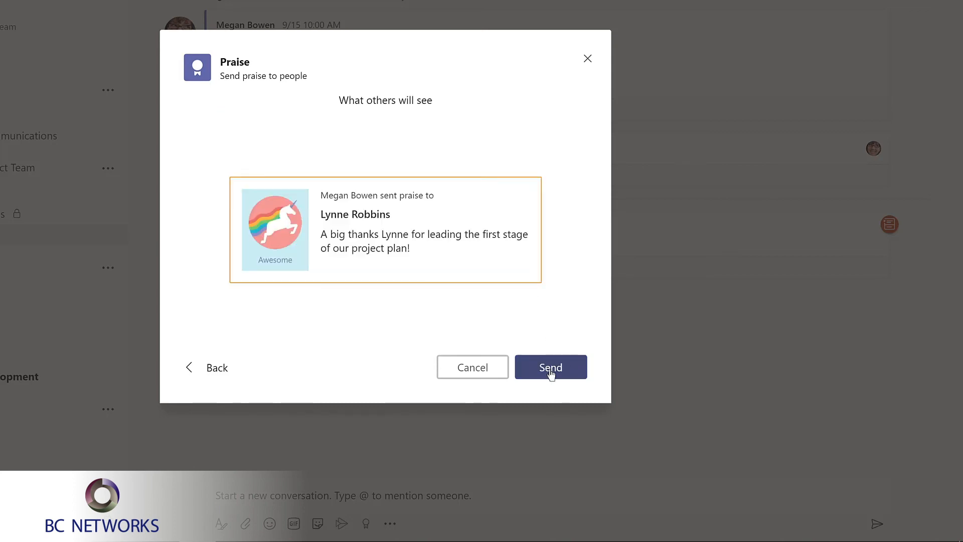
{"action": "left_click", "coordinate": [551, 369]}
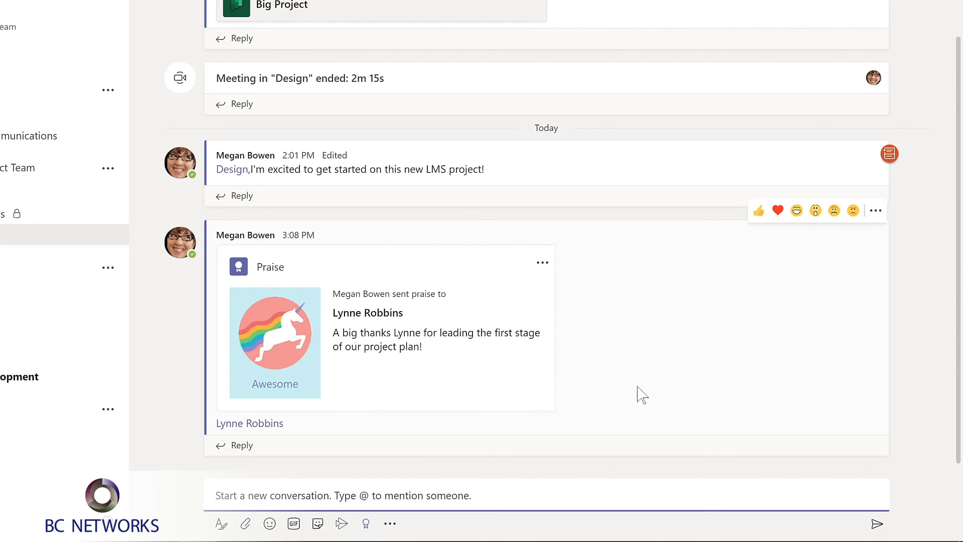